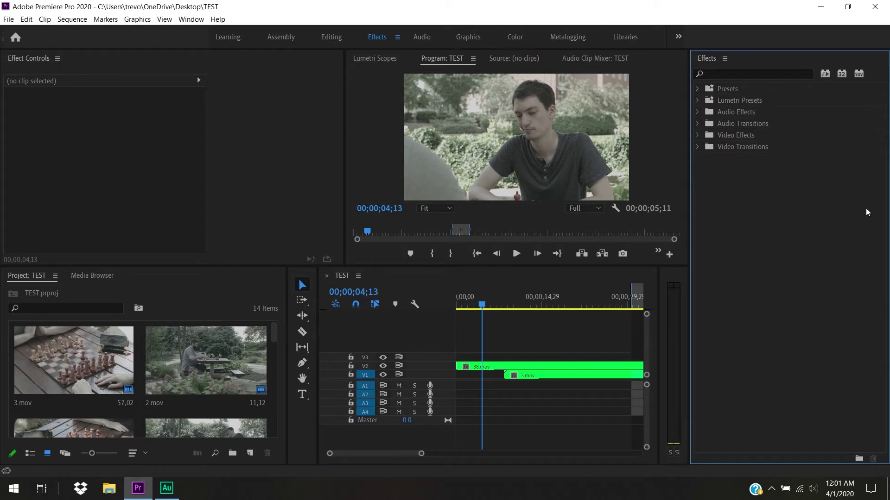
- Move the playhead to 00;00;02;22 and look through the Video Effects and Video Transitions categories in the effects library
mouse_move(482, 300)
left_mouse_down()
mouse_move(492, 306)
mouse_move(474, 309)
left_mouse_up()
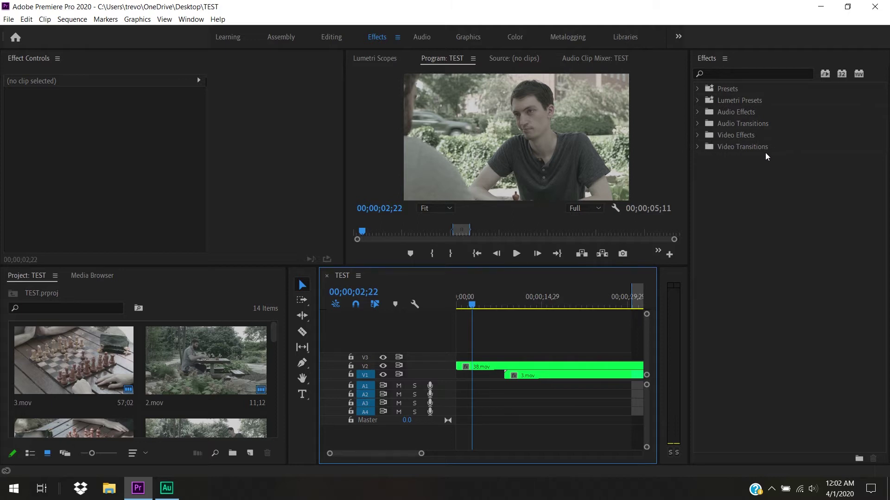
left_click(697, 135)
left_click(697, 135)
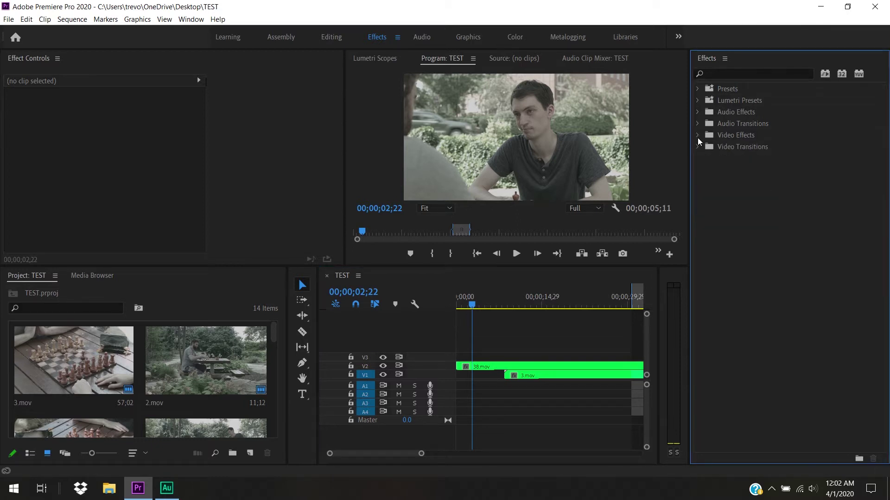
left_click(697, 135)
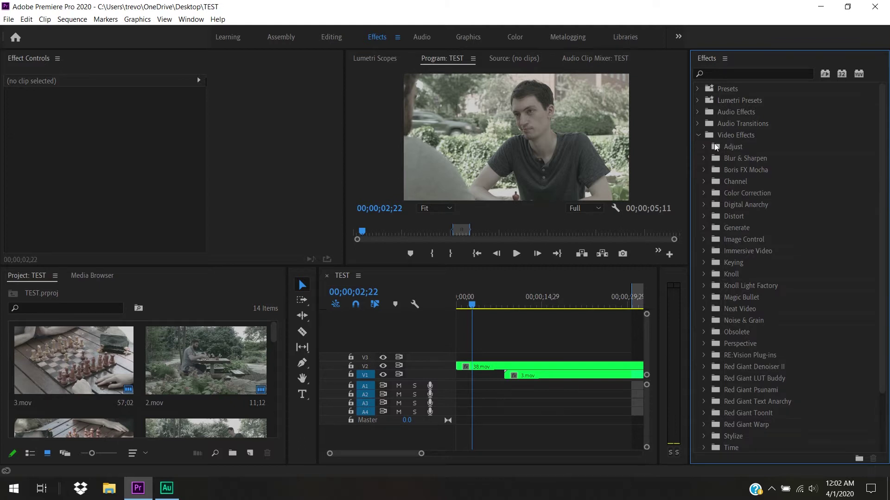
left_click(698, 136)
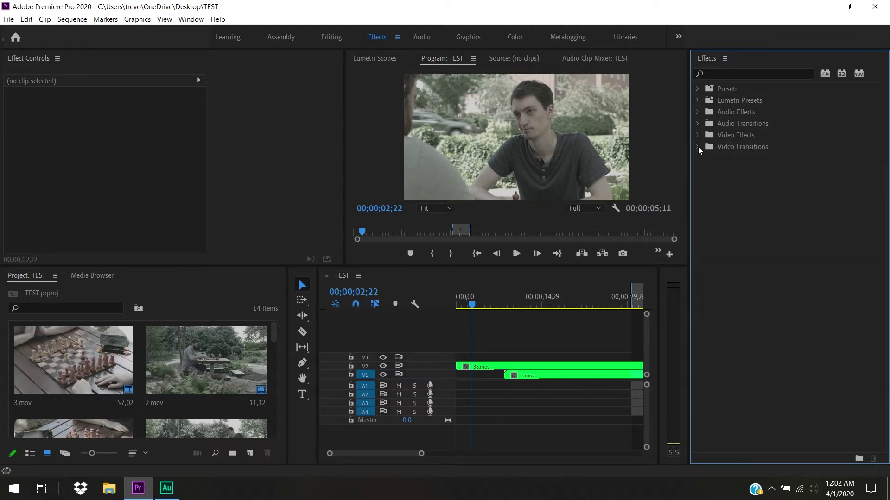
left_click(698, 147)
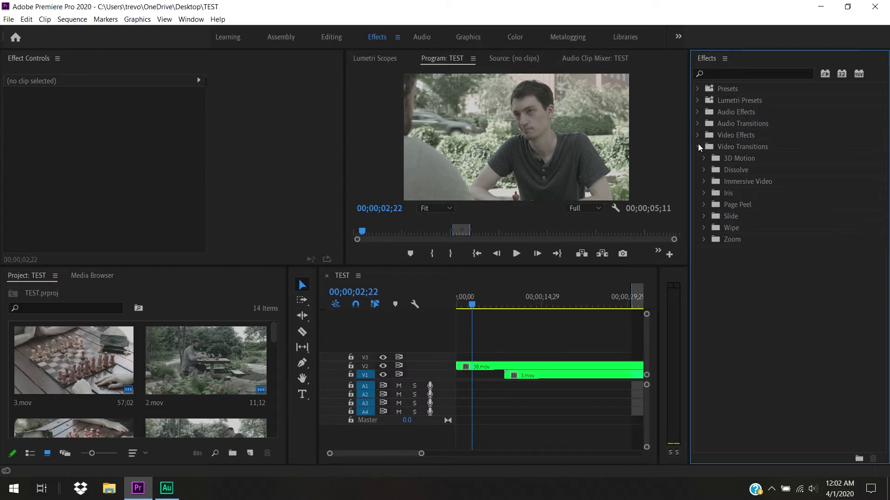
left_click(699, 147)
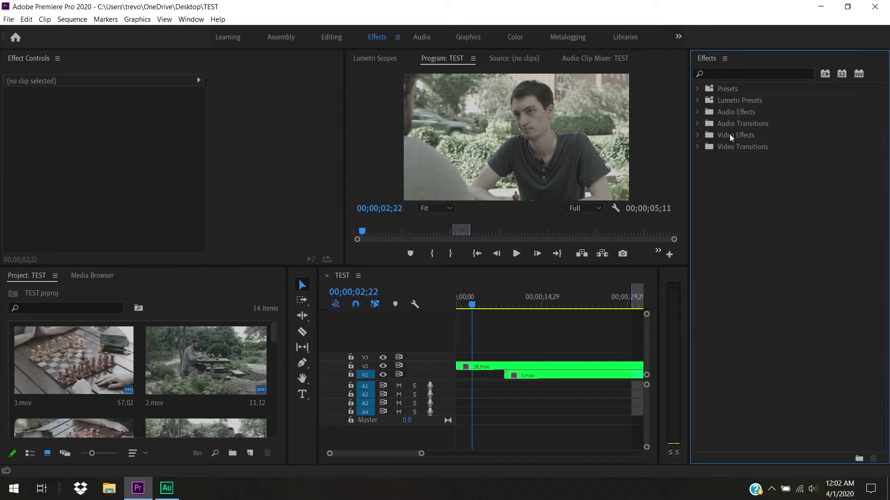
left_click(698, 135)
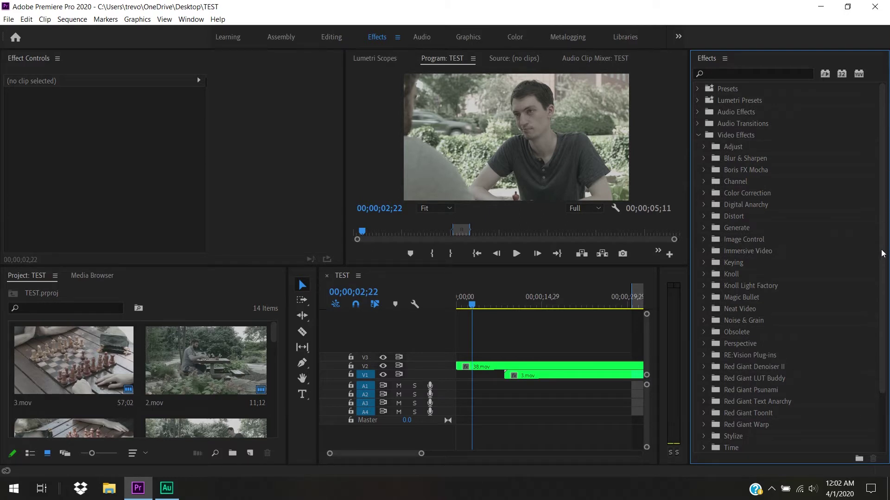
left_click_drag(881, 243, 886, 318)
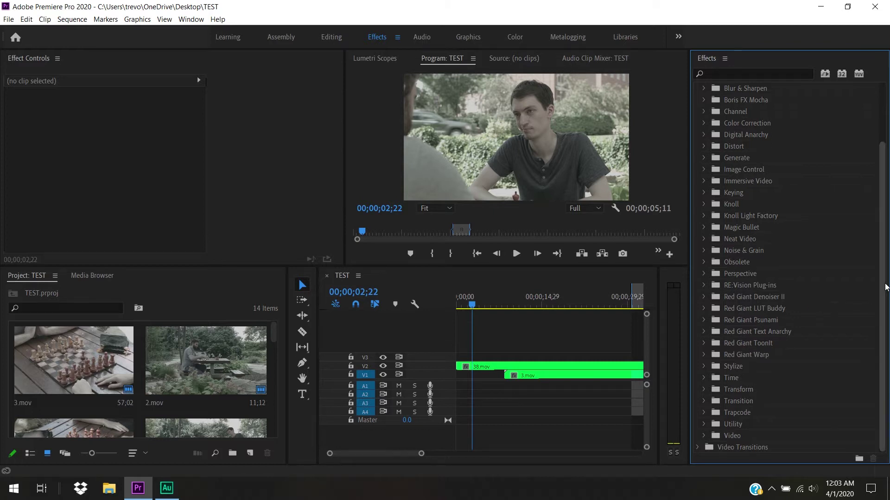
left_click_drag(885, 286, 877, 200)
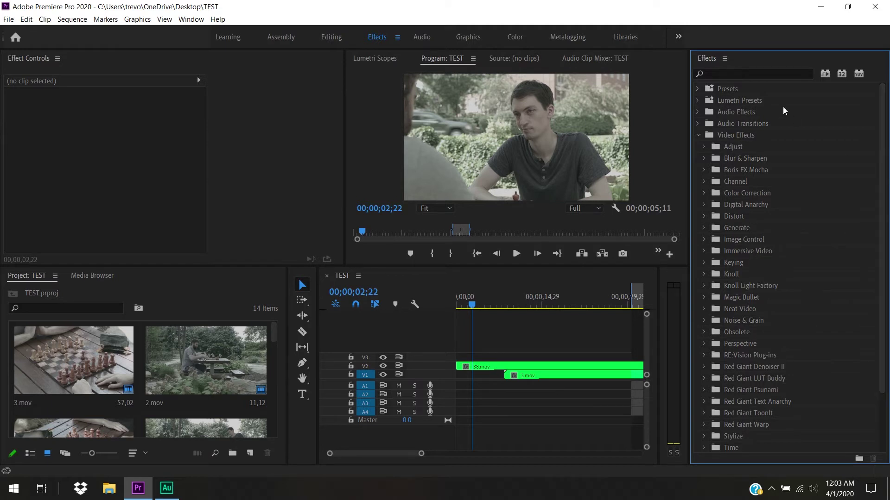
- Try the Channel video effect Invert on the 38.mov clip and undo it
left_click(751, 70)
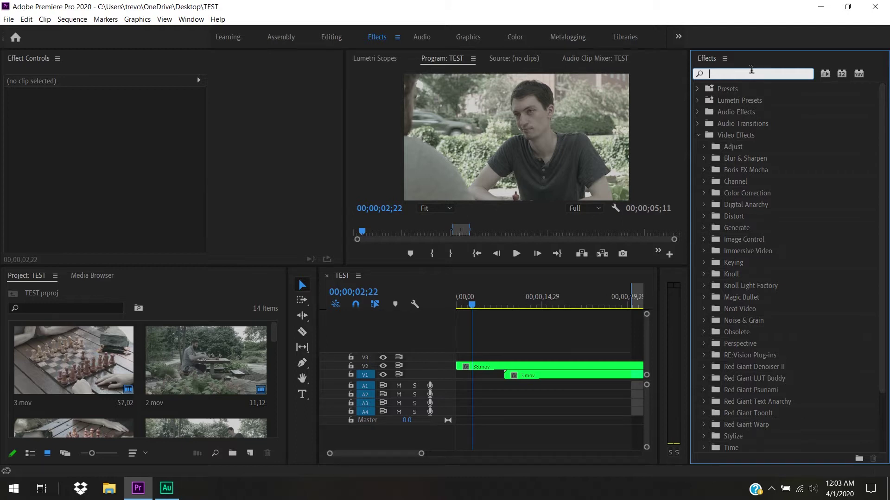
type("in")
key("BackSpace")
key("BackSpace")
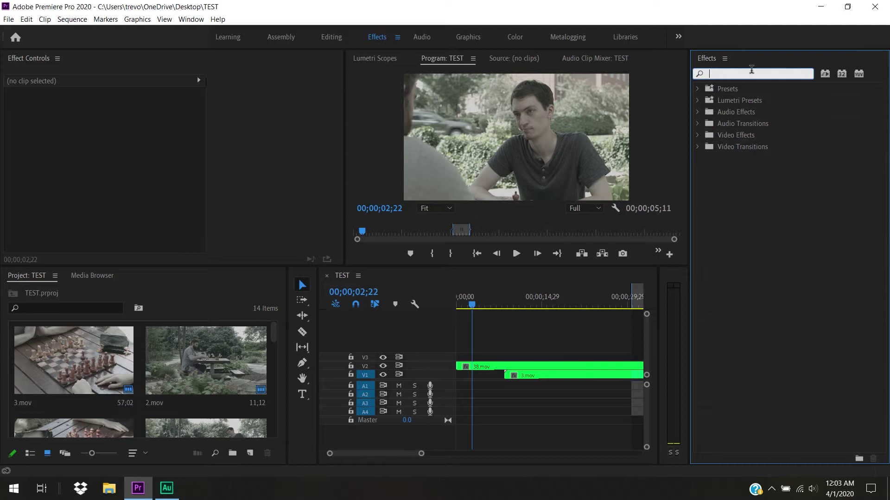
type("invert")
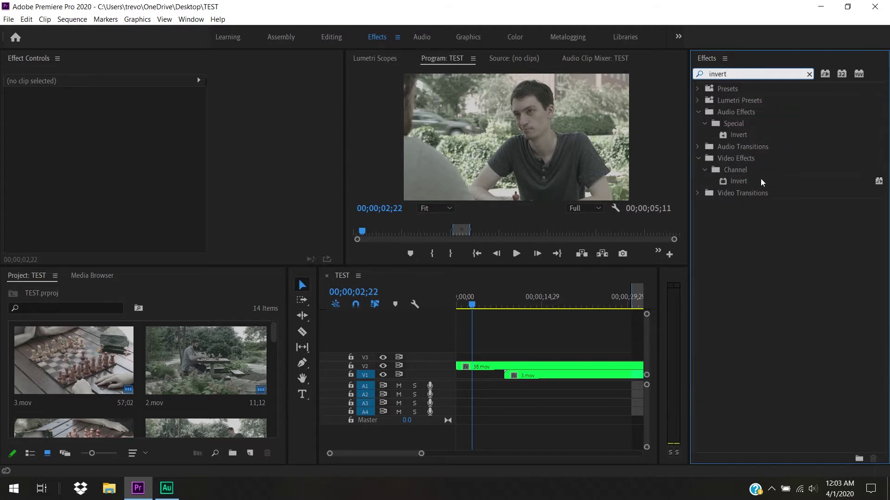
left_click(738, 183)
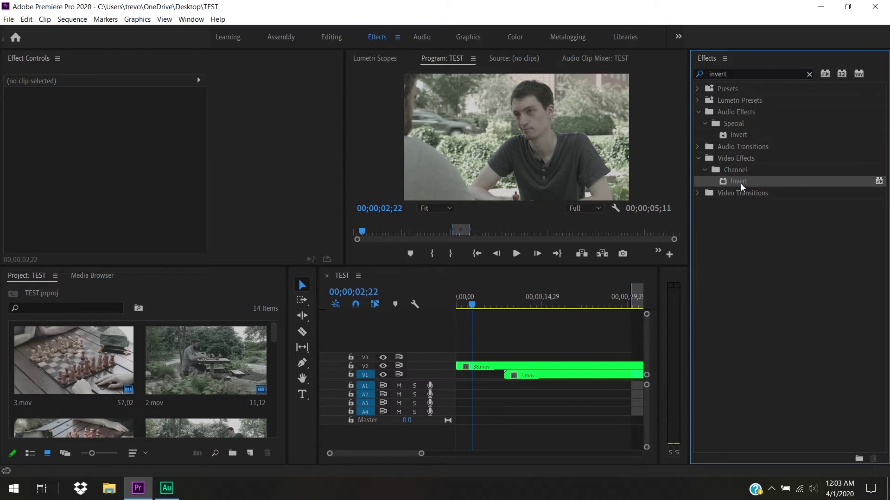
left_click_drag(741, 183, 562, 365)
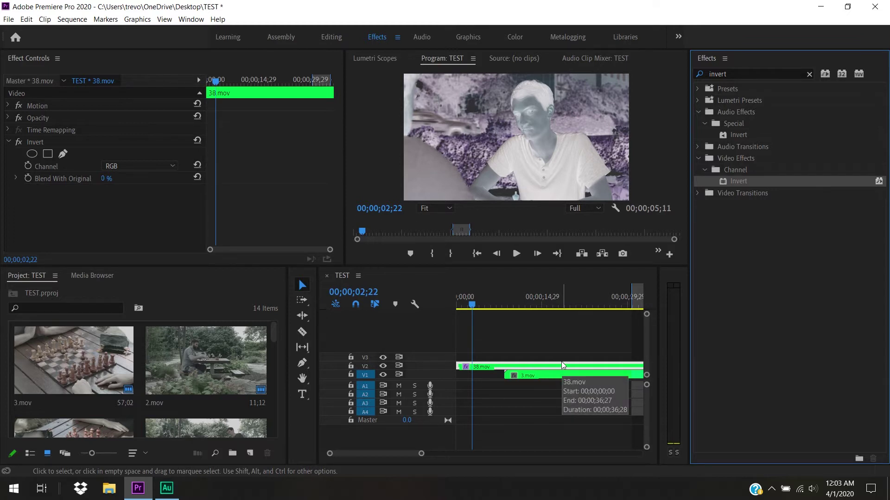
key("ctrl+z")
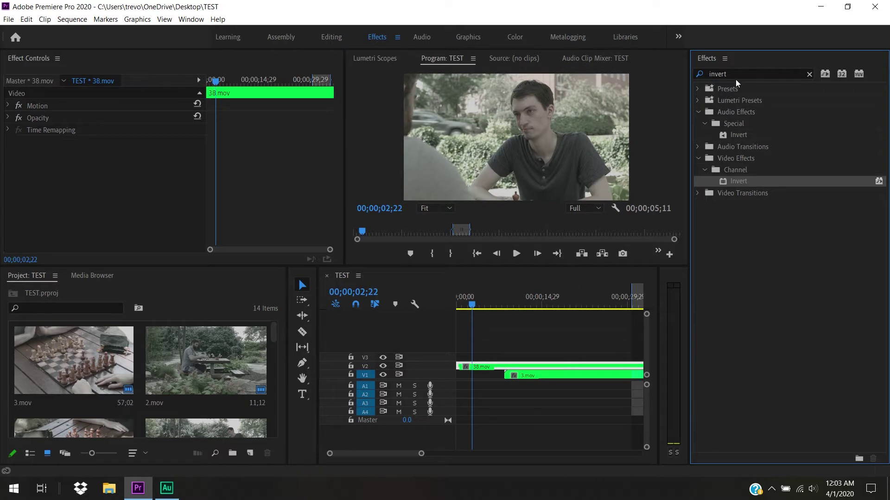
- Search the effects for "contra" and apply Brightness & Contrast to the 38.mov clip on V2
left_click(809, 74)
left_click(788, 73)
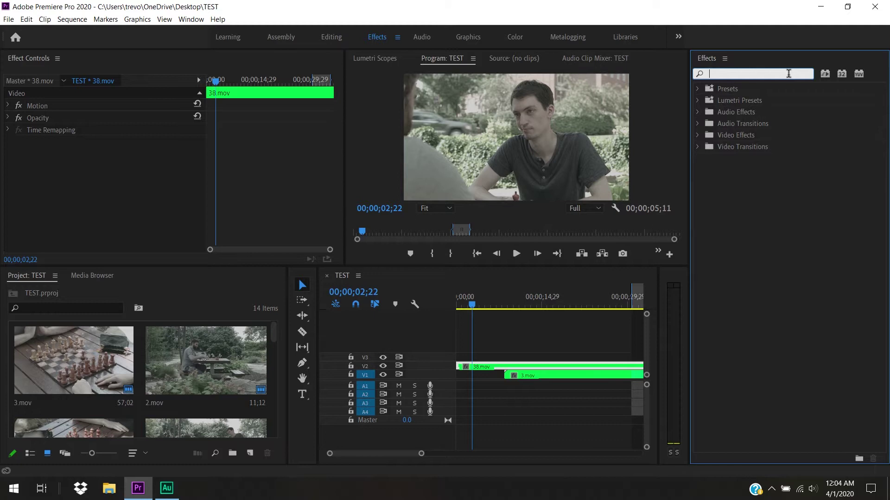
type("contra")
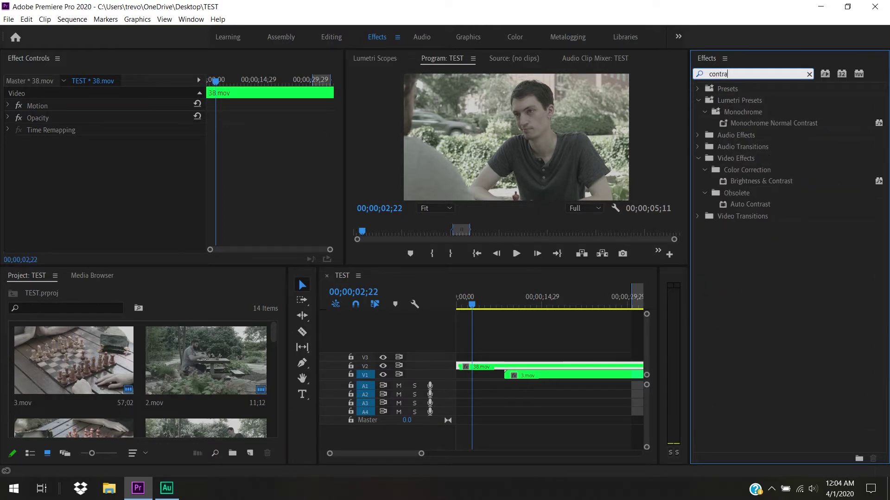
left_click(804, 189)
left_click_drag(797, 183, 552, 372)
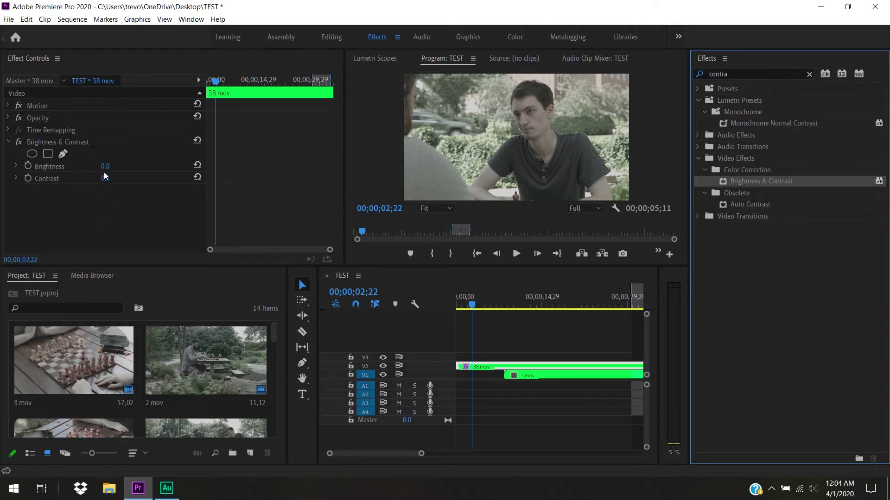
- Try brighter and darker Brightness values on 38.mov, reset Brightness to 0 and set Contrast to 19
left_click_drag(105, 167, 131, 167)
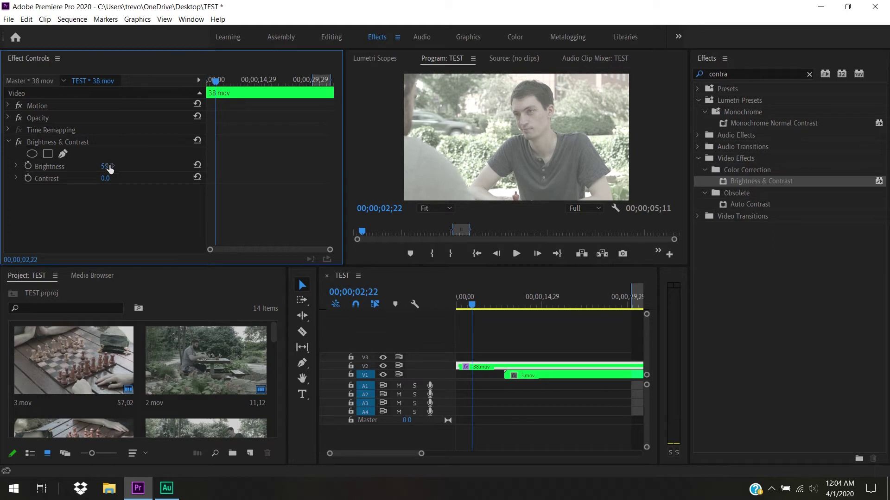
left_click_drag(104, 170, 64, 169)
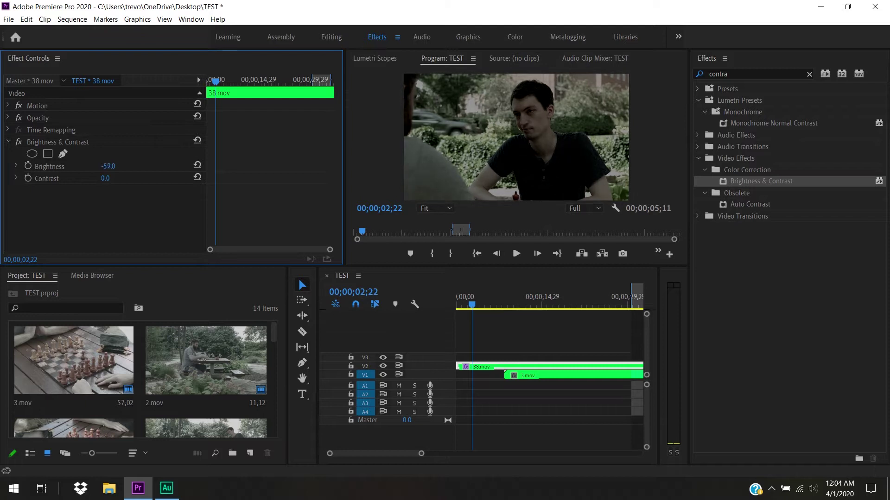
left_click(116, 166)
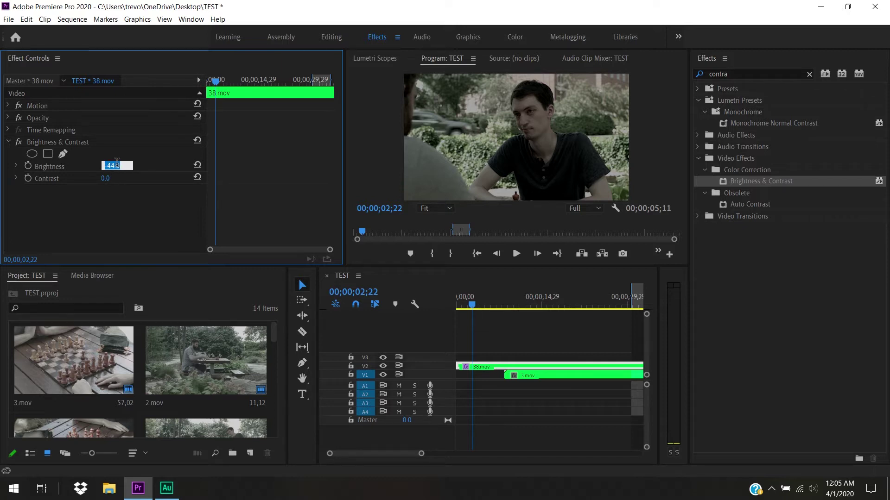
type("0")
key("Return")
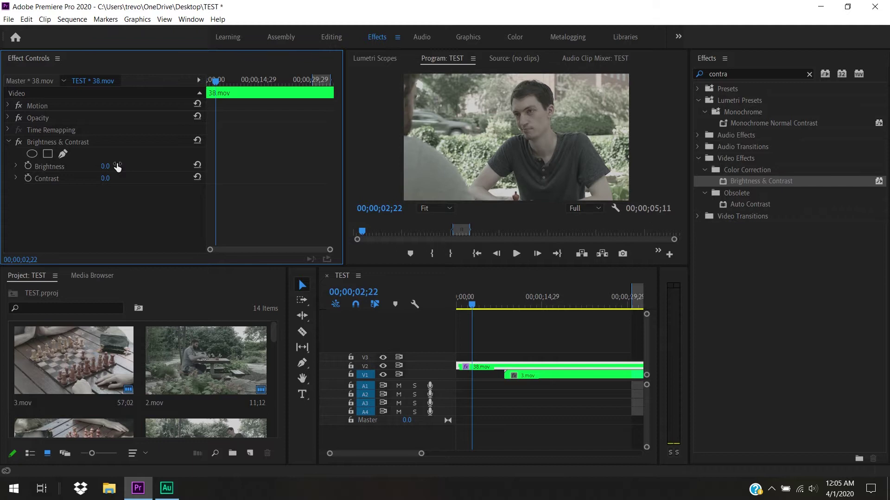
left_click_drag(103, 181, 118, 179)
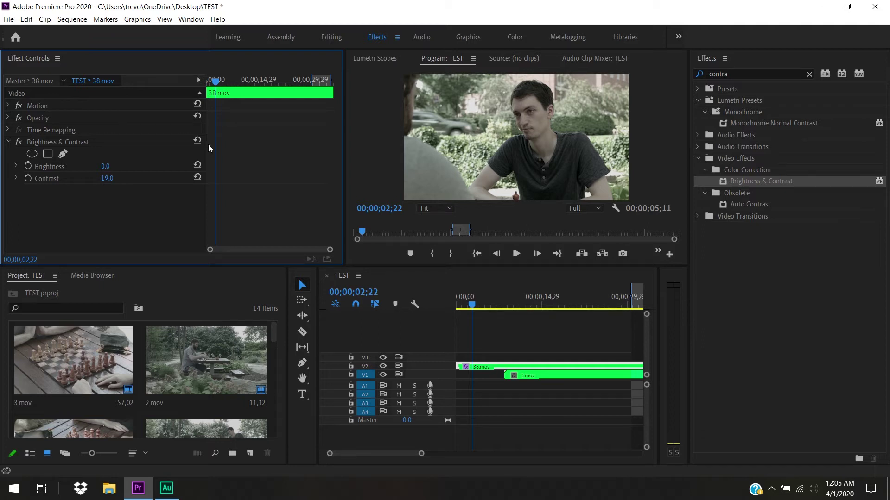
- Add an ellipse mask to the Brightness & Contrast effect and shape it around the man's head
left_click(32, 155)
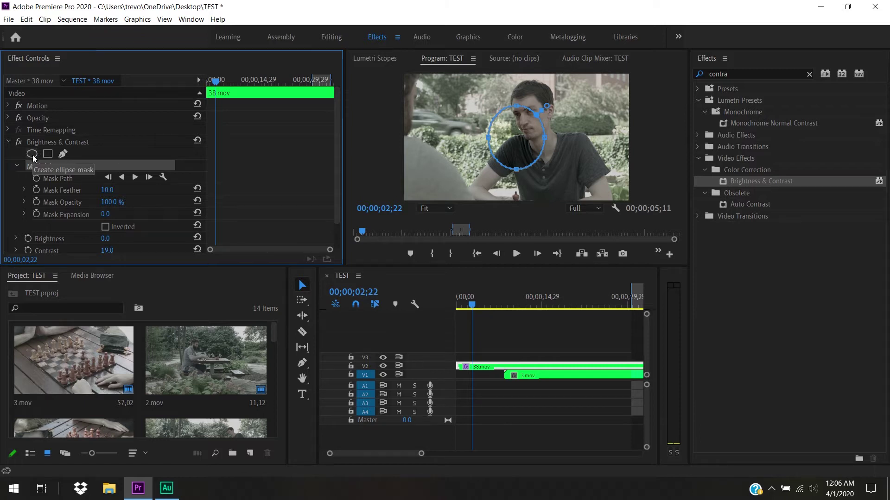
left_click(518, 107)
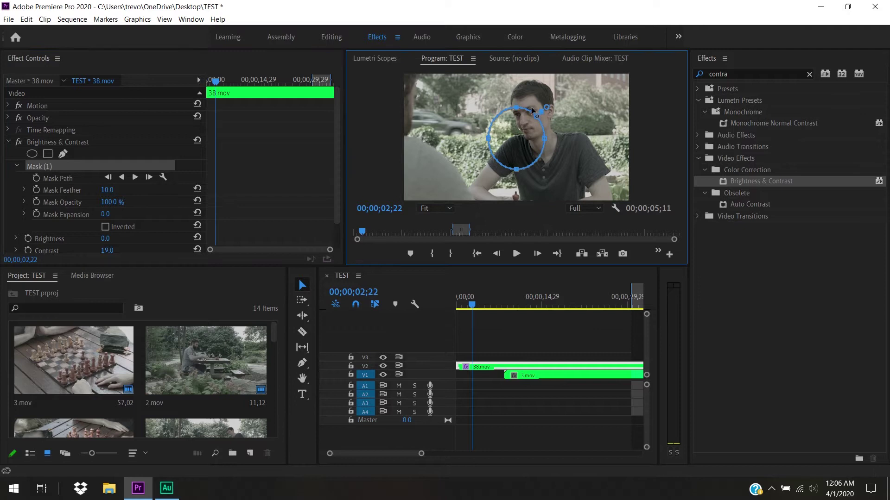
left_click_drag(520, 110, 540, 83)
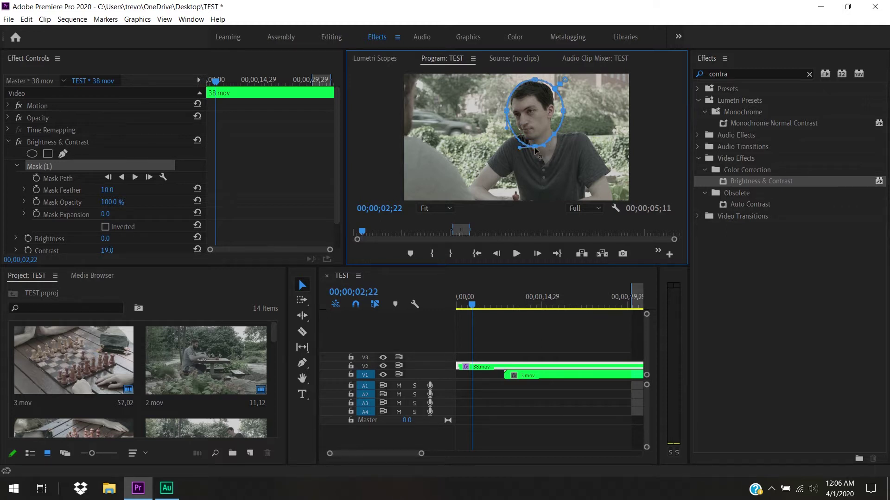
left_click_drag(535, 147, 535, 146)
left_click_drag(507, 111, 512, 107)
left_click_drag(563, 111, 556, 113)
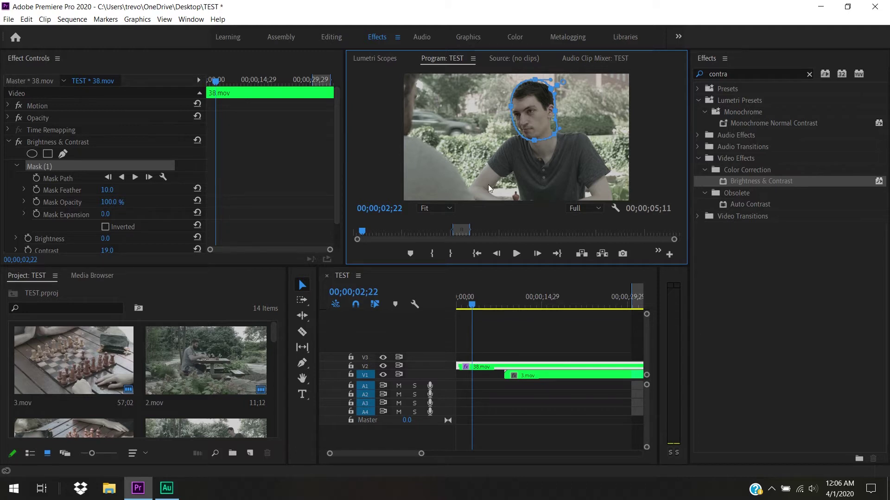
- Refine the mask outline beside the man's ear and neck, working at 100% preview magnification
left_click(442, 207)
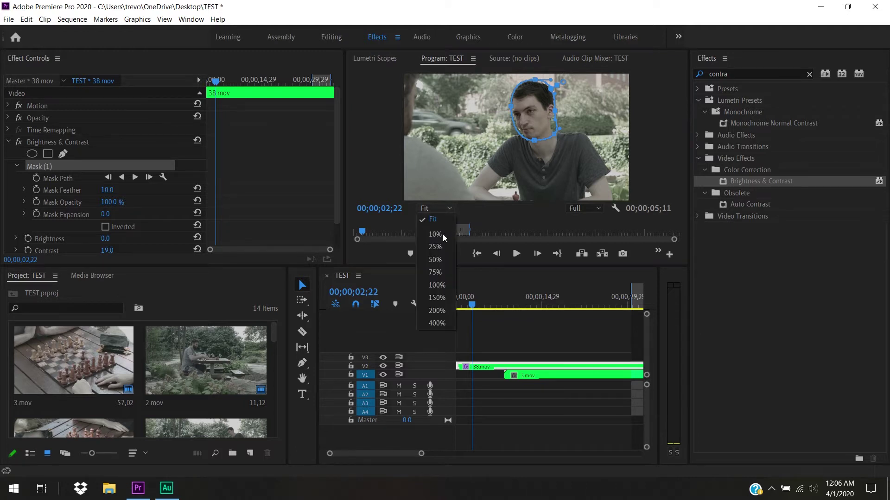
left_click(443, 291)
key("h")
left_click_drag(523, 165, 481, 222)
left_click_drag(513, 119, 486, 124)
key("v")
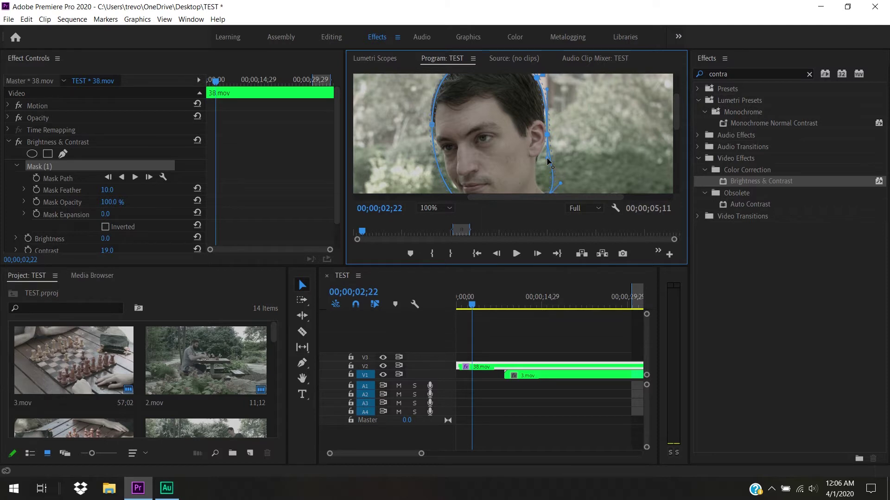
left_click_drag(547, 158, 538, 165)
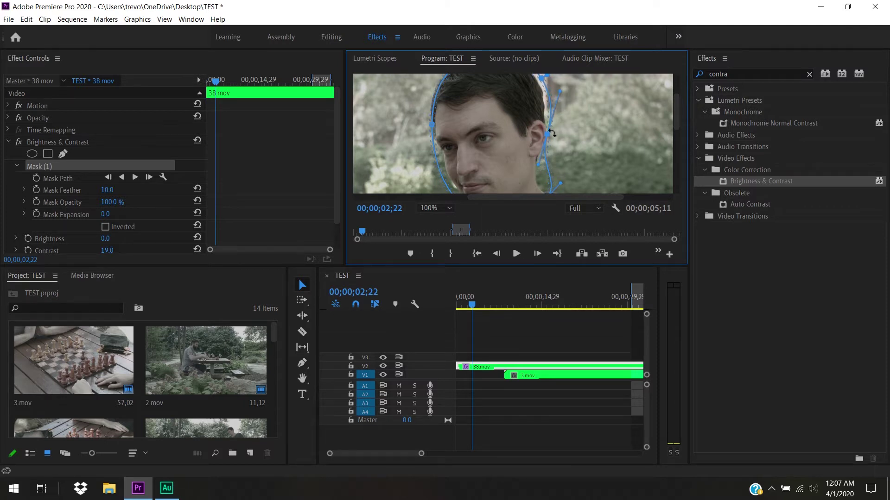
left_click_drag(547, 138, 546, 147)
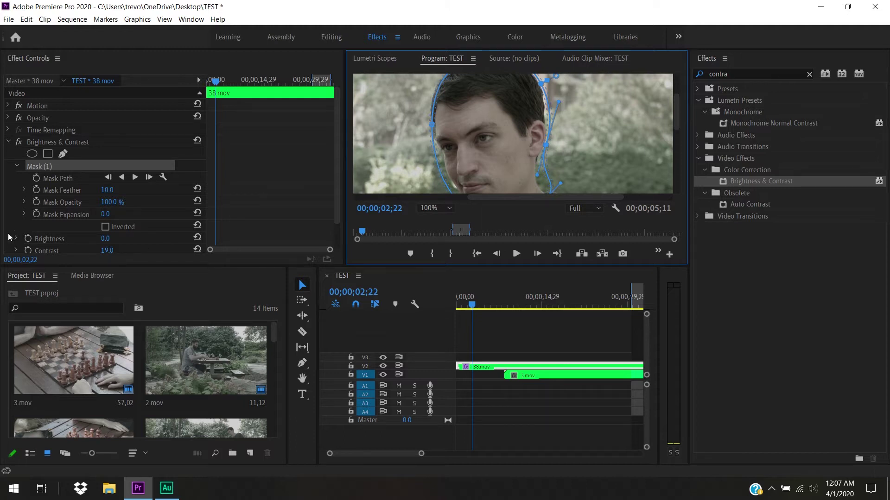
- Set the head mask's feather to 95
left_click(109, 193)
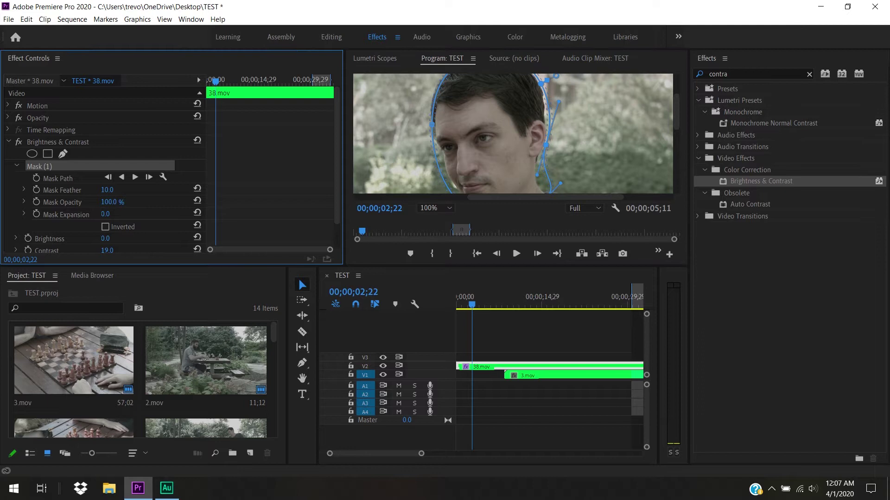
left_click_drag(109, 194, 149, 193)
mouse_move(113, 202)
left_mouse_down()
mouse_move(65, 202)
mouse_move(113, 202)
left_mouse_up()
- Raise the masked effect's Contrast to 100 and reduce it to 81
left_click_drag(336, 187, 336, 232)
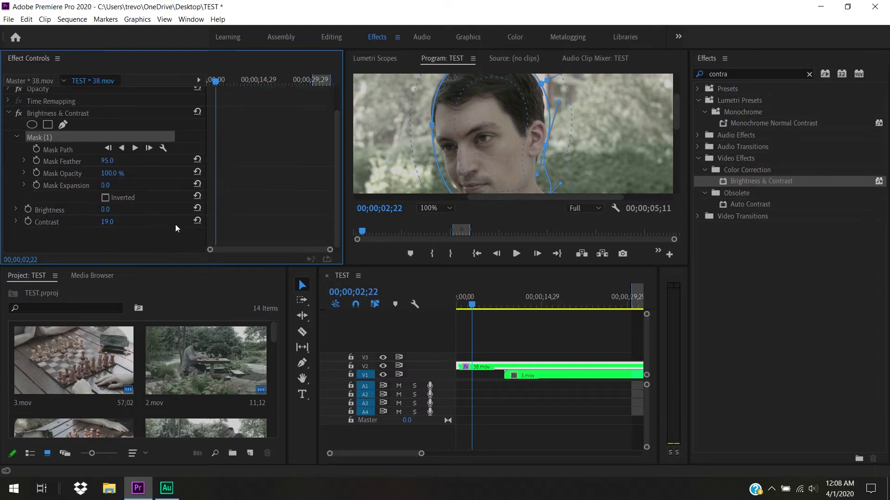
left_click(108, 222)
type("100")
key("Return")
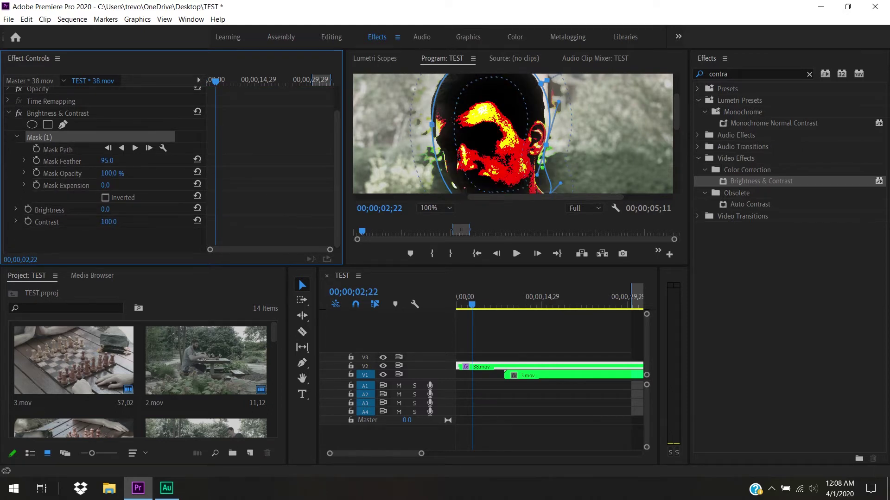
left_click_drag(109, 222, 100, 222)
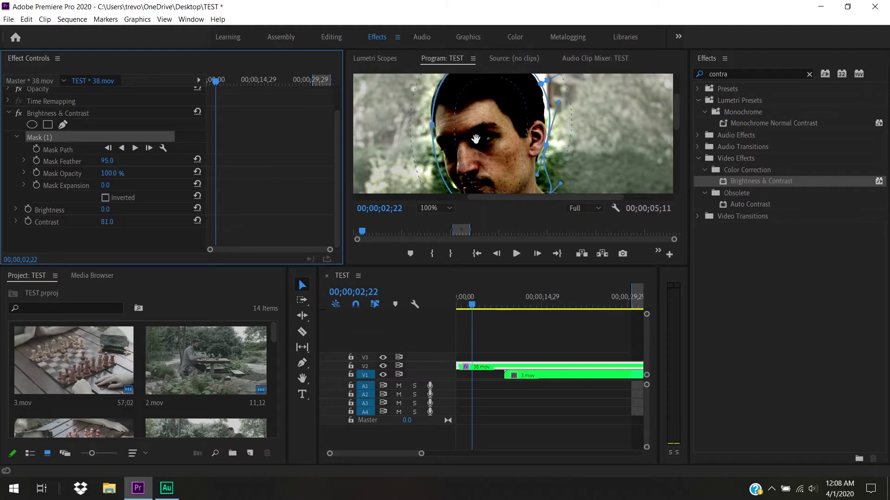
- Try the head mask at 14% opacity, restore it to 100%, and set its feather to 0
left_click_drag(109, 174, 70, 173)
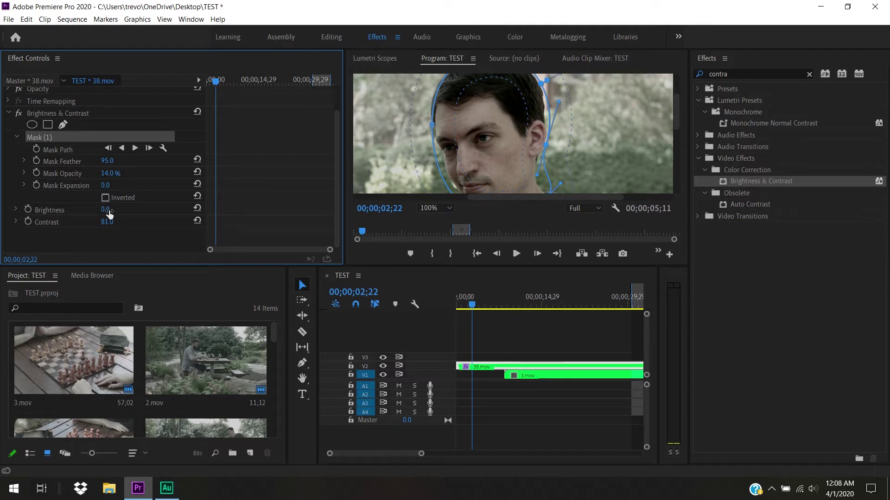
left_click_drag(114, 174, 155, 174)
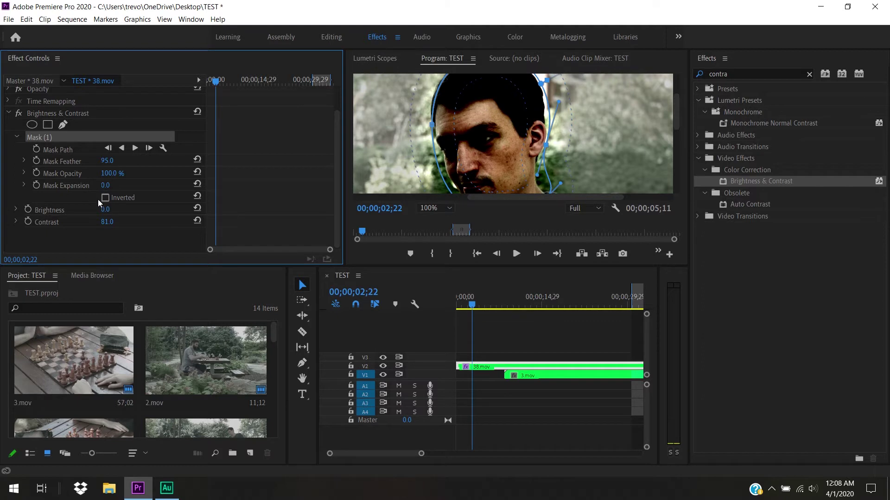
left_click_drag(109, 162, 62, 162)
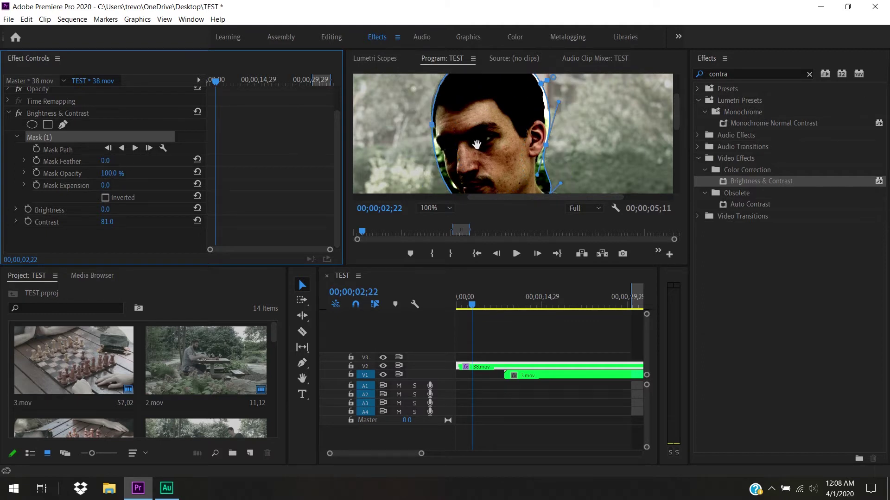
left_click_drag(476, 144, 474, 144)
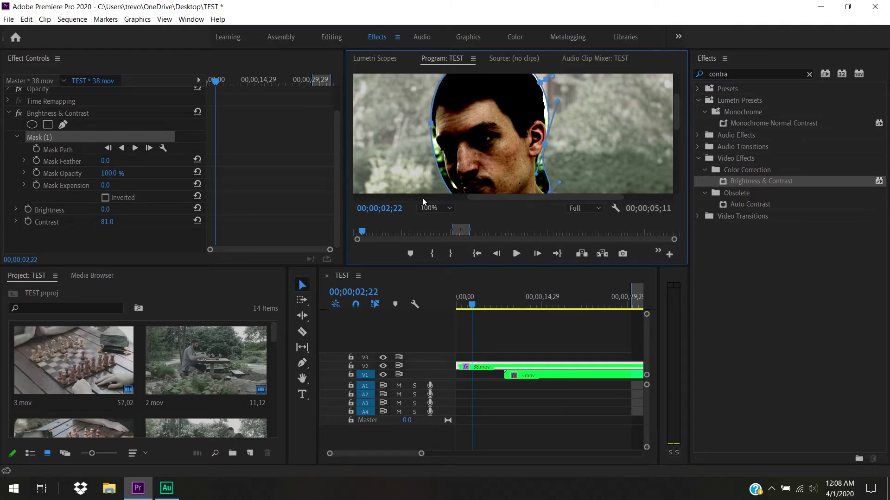
- Try a different expansion for the head mask and reset it to 0
mouse_move(105, 187)
left_mouse_down()
mouse_move(124, 187)
mouse_move(99, 186)
mouse_move(118, 183)
left_mouse_up()
left_click(117, 184)
type("0")
key("Return")
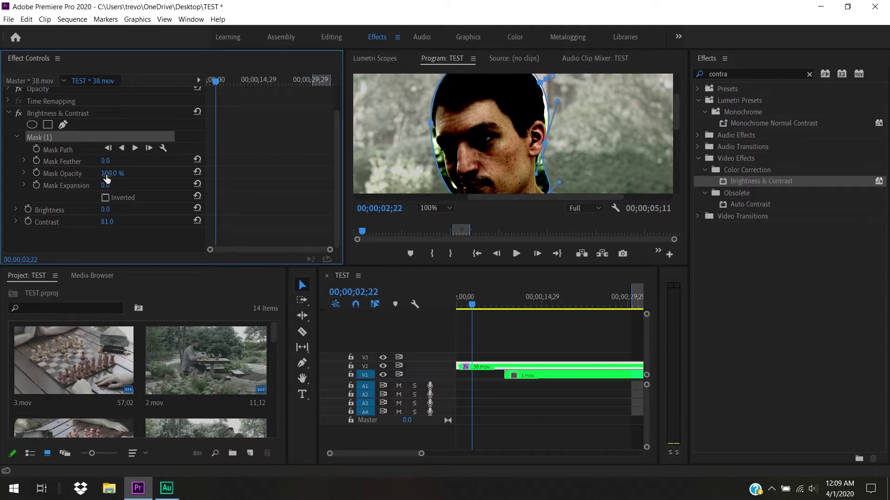
- Set the head mask's opacity to 18% and its feather to 46
left_click(112, 174)
type("18")
key("Return")
left_click_drag(105, 162, 126, 162)
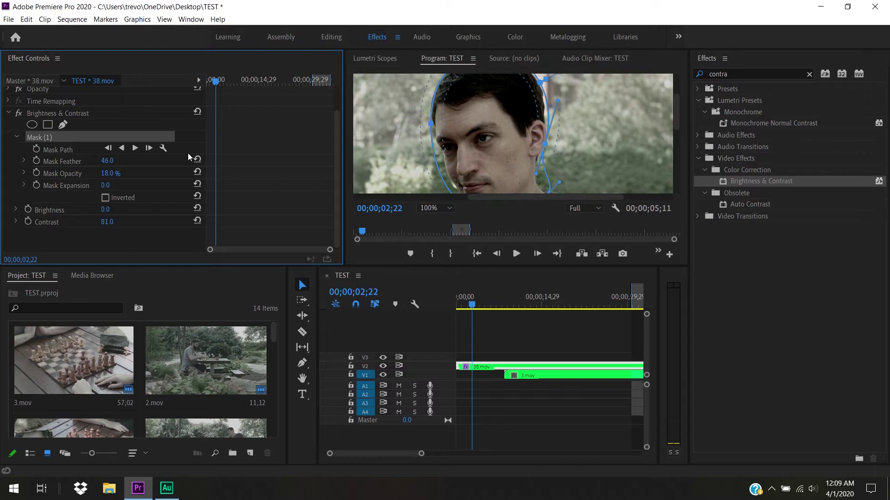
- Set the program preview zoom to Fit and delete the head mask from Brightness & Contrast
left_click(435, 208)
left_click(437, 222)
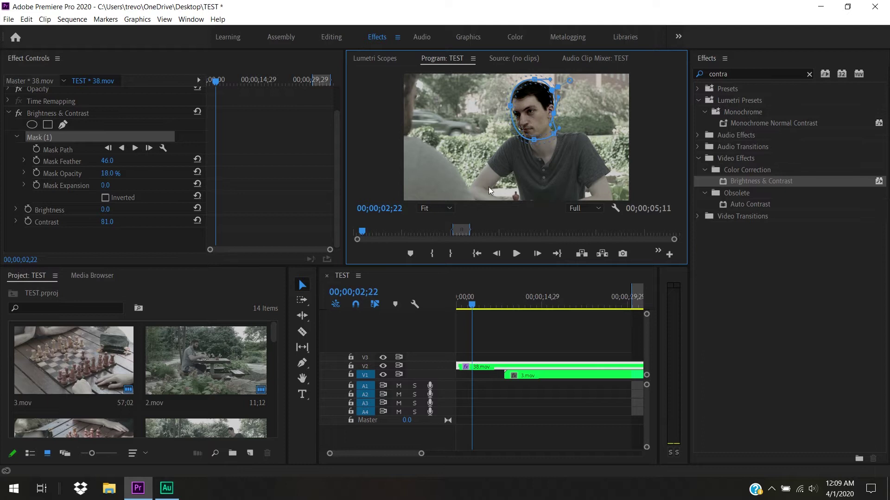
left_click(43, 135)
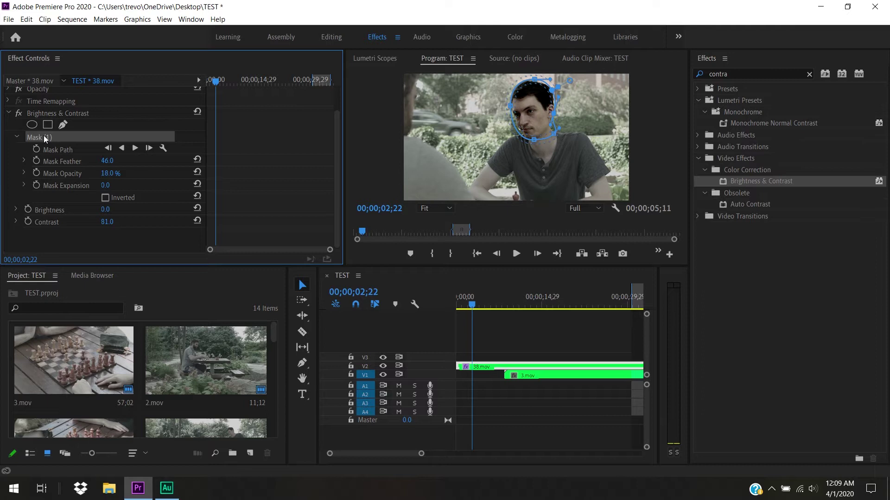
key("Delete")
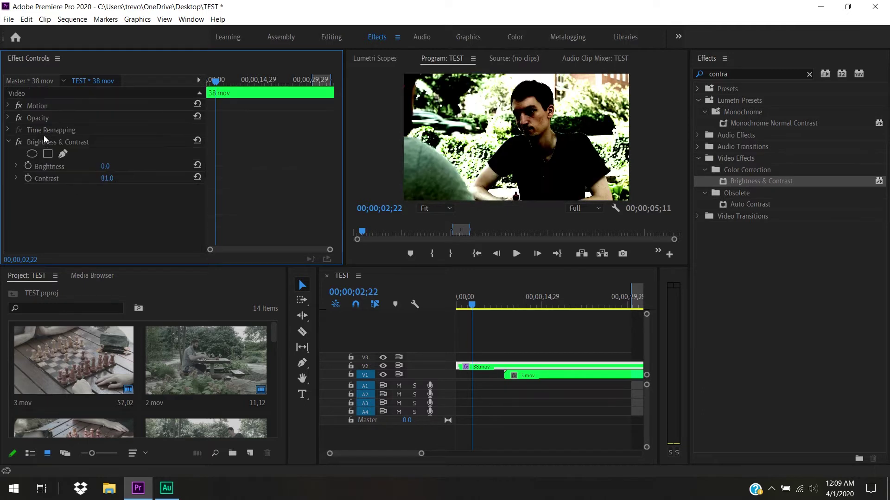
- Reduce the Brightness & Contrast effect's Contrast to 22 for the whole 38.mov clip
left_click(108, 179)
type("36")
key("Return")
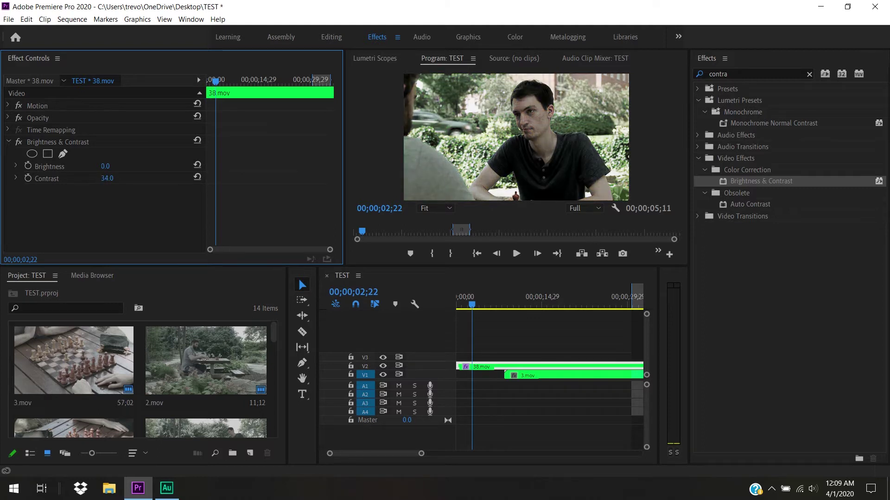
left_click_drag(108, 179, 101, 179)
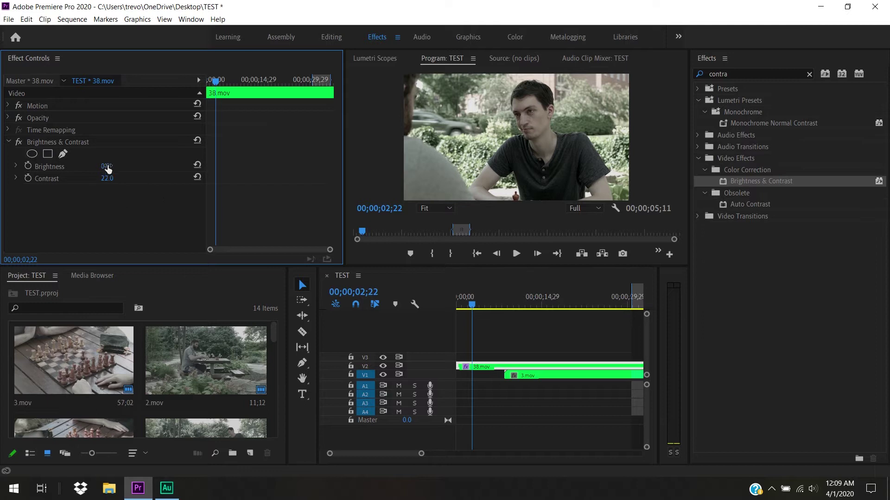
- Collapse the Brightness & Contrast settings and examine the clip's built-in Motion properties
left_click(8, 141)
left_click(8, 106)
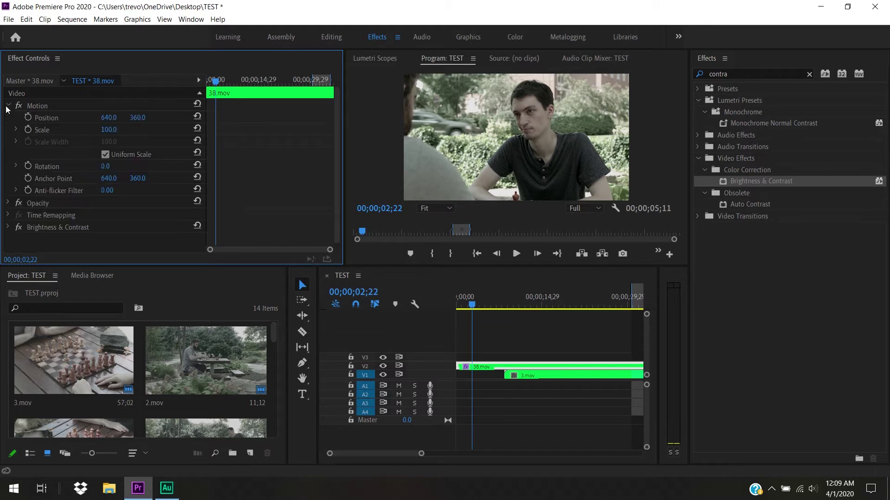
left_click(8, 107)
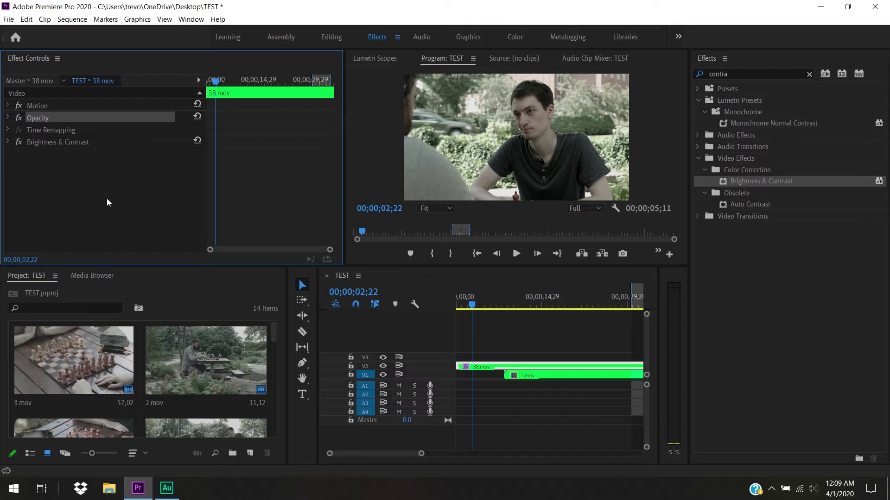
left_click(36, 106)
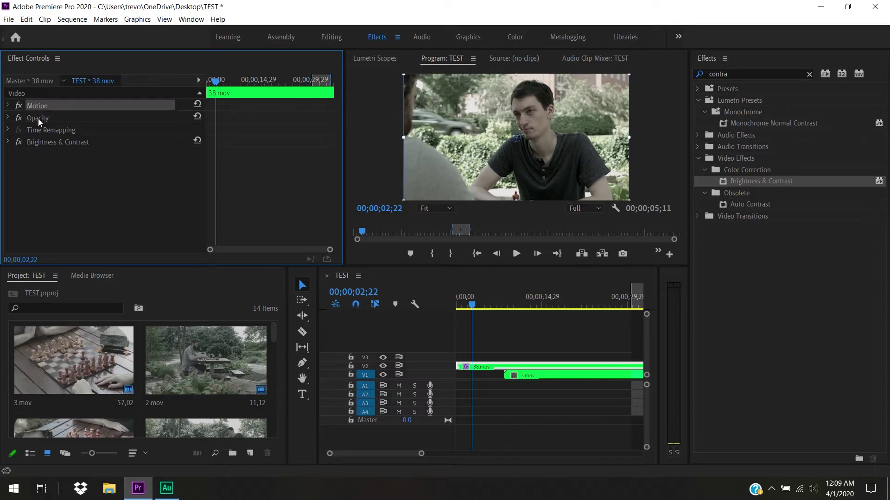
left_click(8, 106)
left_click(7, 105)
- Lower 38.mov's opacity to 30% and slide 3.mov to the sequence start beneath it, with the playhead at 00;00;05;07
left_click(8, 118)
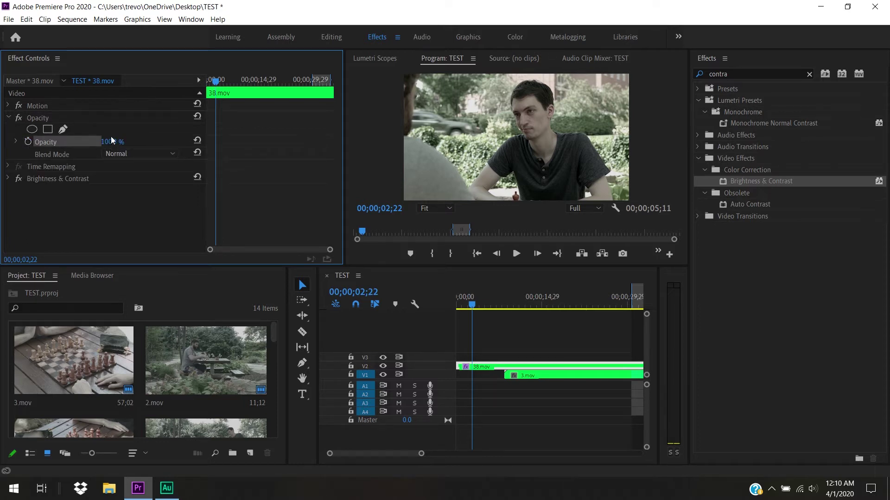
left_click_drag(110, 141, 78, 141)
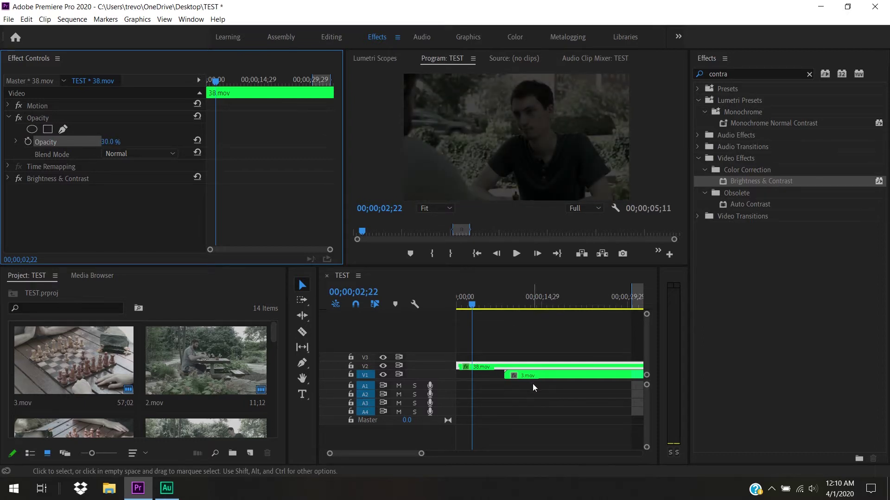
left_click_drag(532, 374, 486, 379)
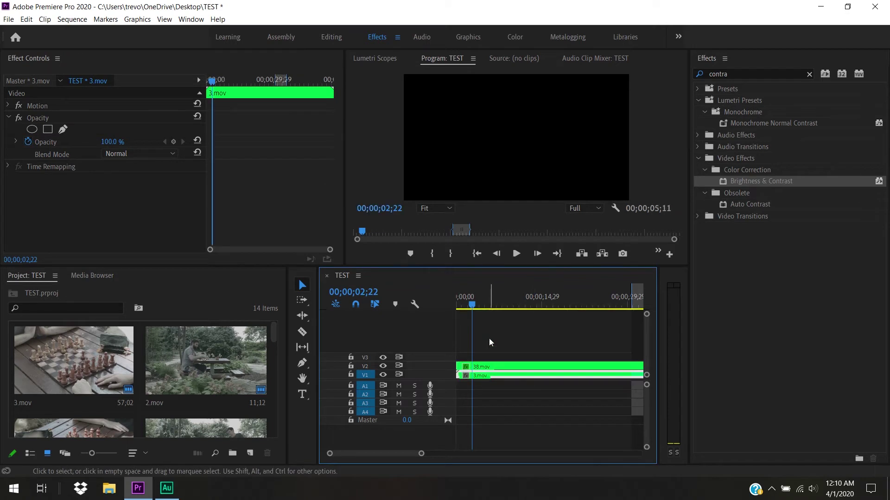
left_click(486, 306)
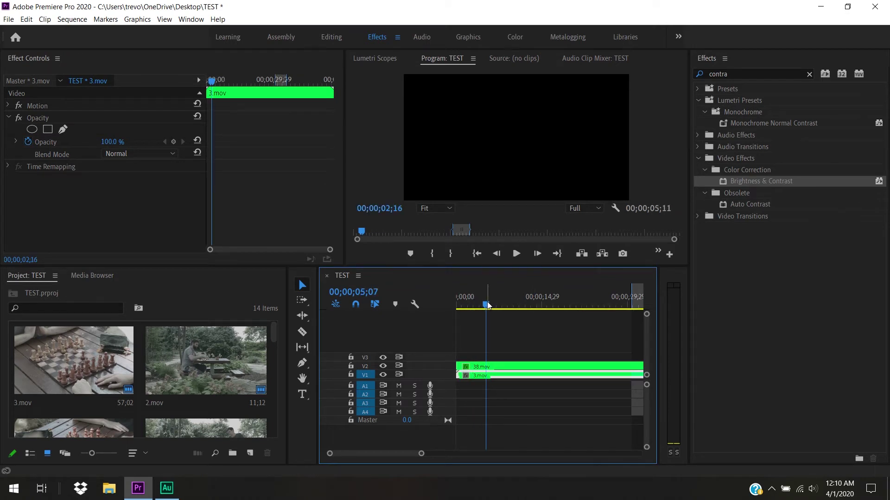
- Set 38.mov's opacity to 100%, then reduce it to 72% to blend it with the clip underneath
left_click(488, 363)
left_click(112, 142)
type("97")
key("Return")
left_click_drag(114, 143, 120, 142)
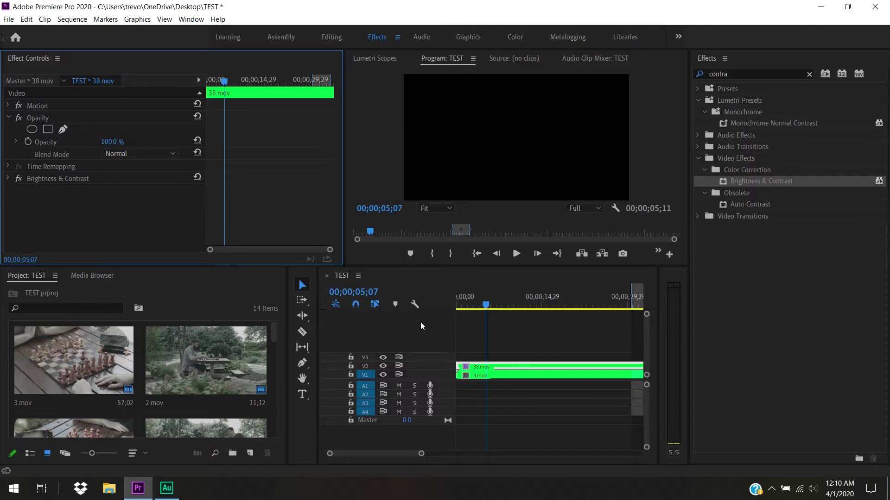
left_click(103, 141)
type("73")
key("Return")
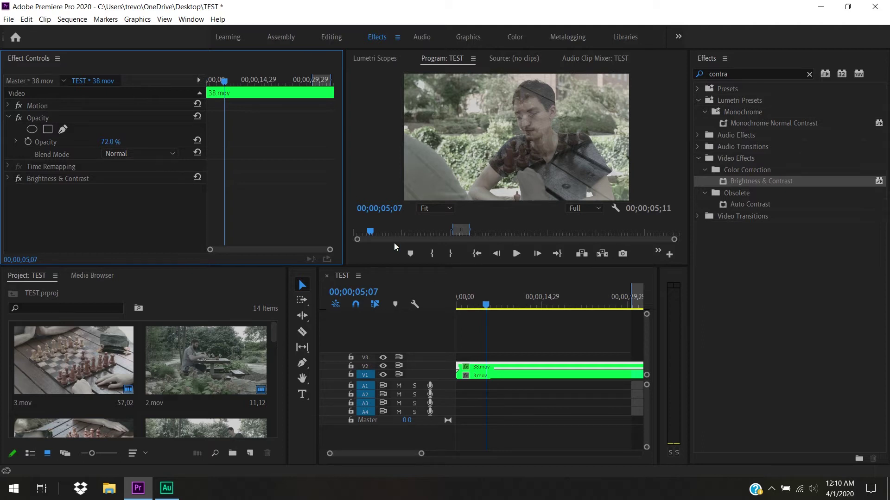
- Move 3.mov along V1 past the playhead so nothing lies beneath 38.mov at that frame
left_click(498, 375)
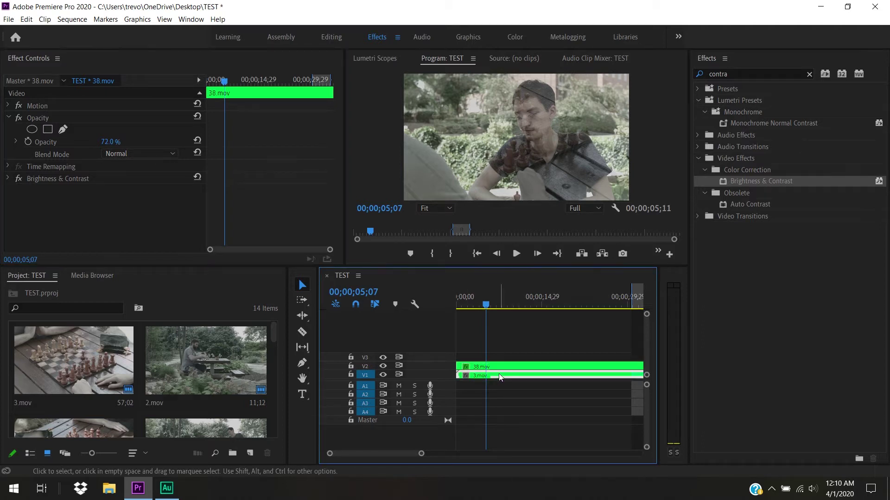
left_click_drag(500, 376, 557, 379)
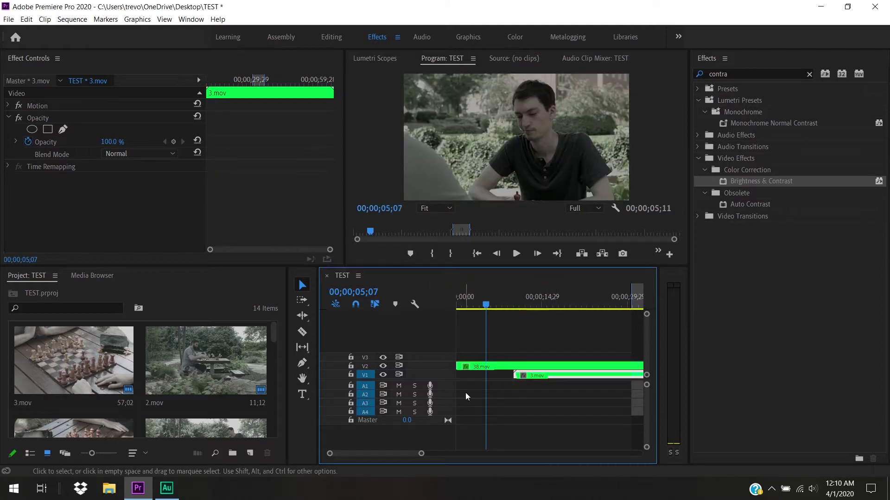
left_click(492, 375)
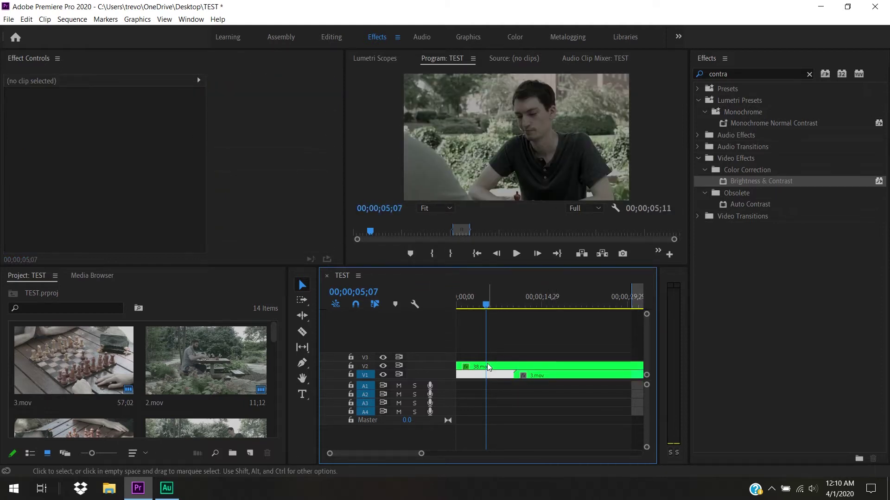
left_click(511, 365)
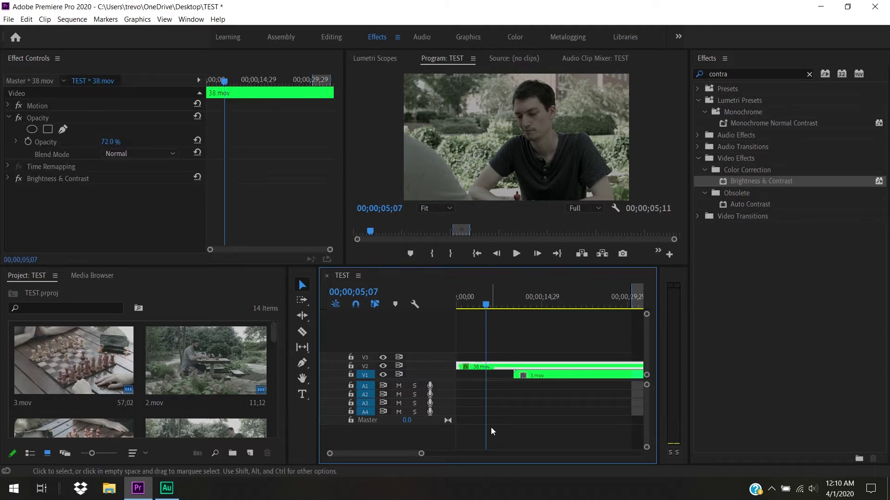
left_click(482, 313)
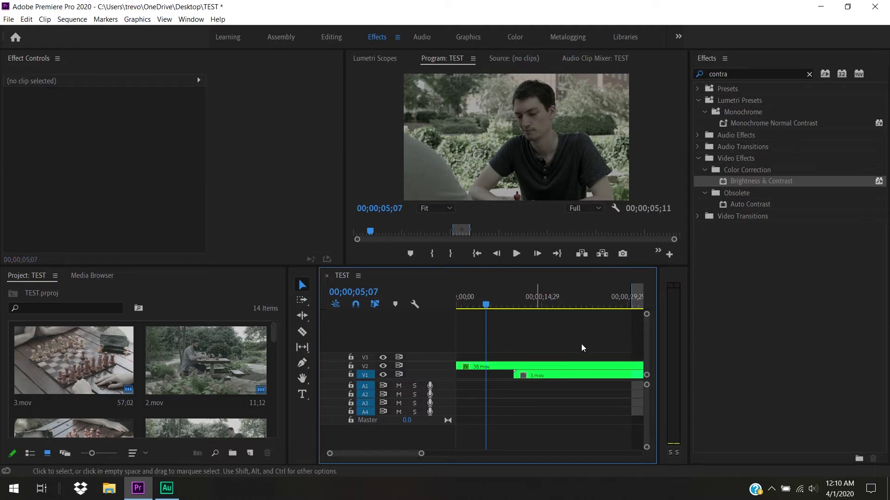
- Restore 38.mov's opacity to 100% and move 3.mov back beneath it at the sequence start
left_click(487, 365)
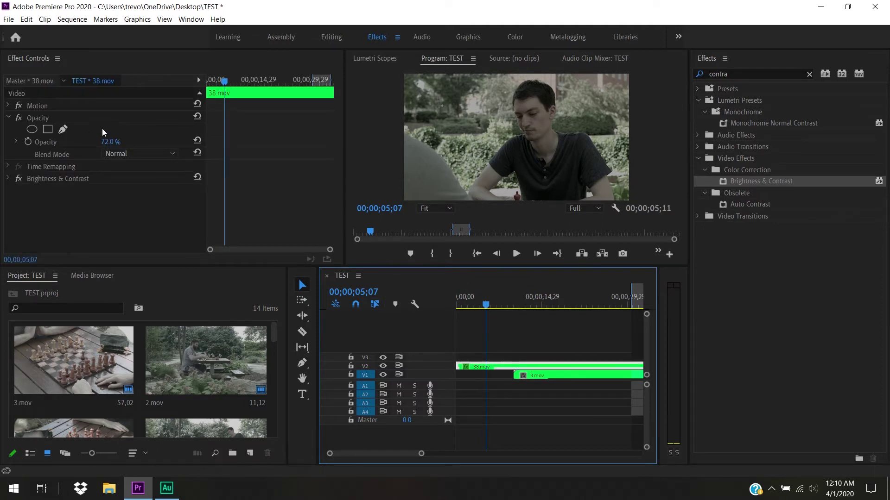
left_click_drag(112, 142, 109, 142)
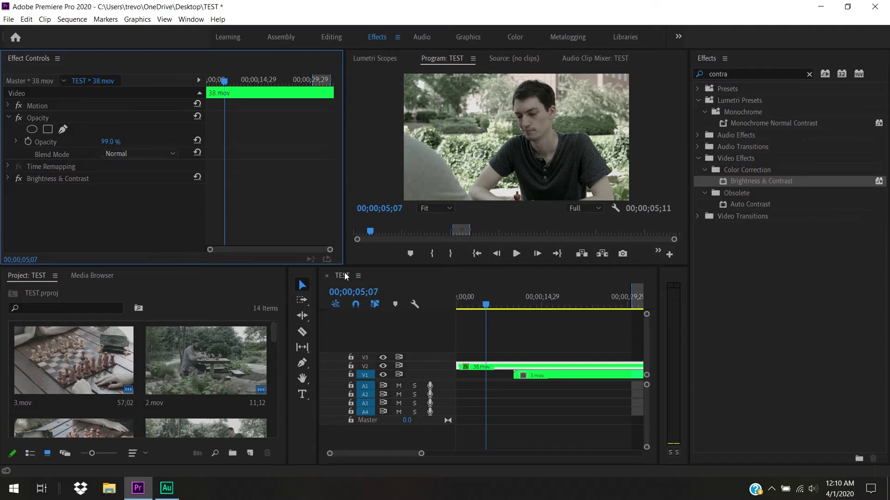
left_click_drag(529, 375, 475, 381)
left_click(496, 364)
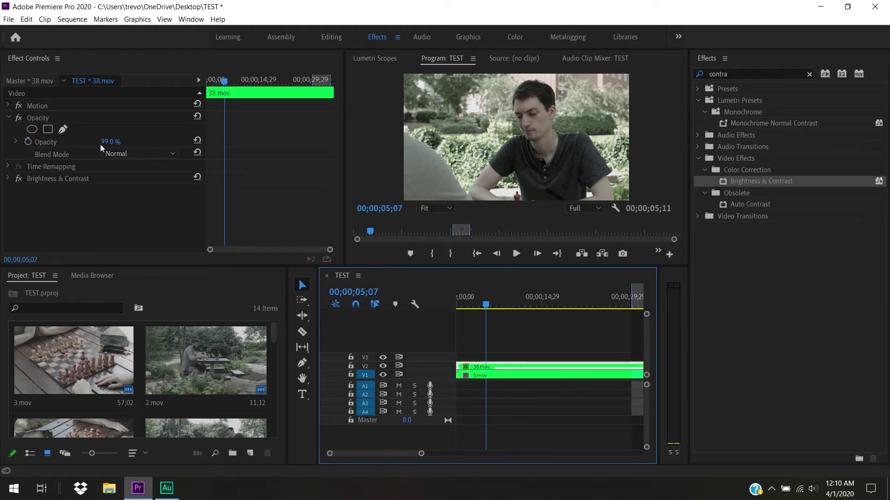
left_click_drag(111, 141, 120, 141)
- Try the Overlay blend mode on 38.mov, then change it to Soft Light
left_click(121, 154)
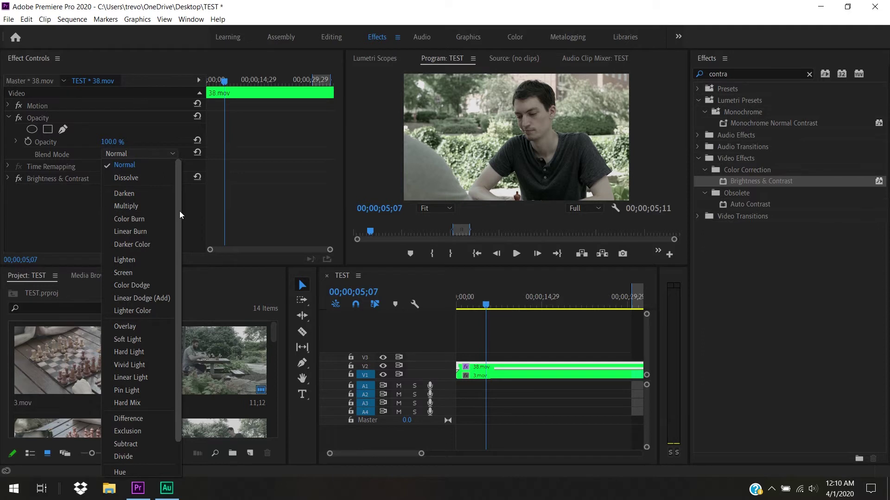
scroll(179, 210, "down", 3)
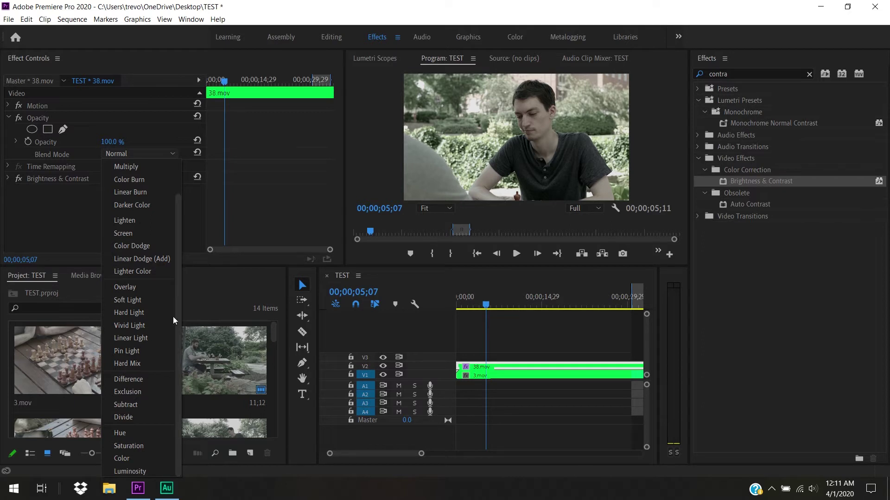
left_click(143, 289)
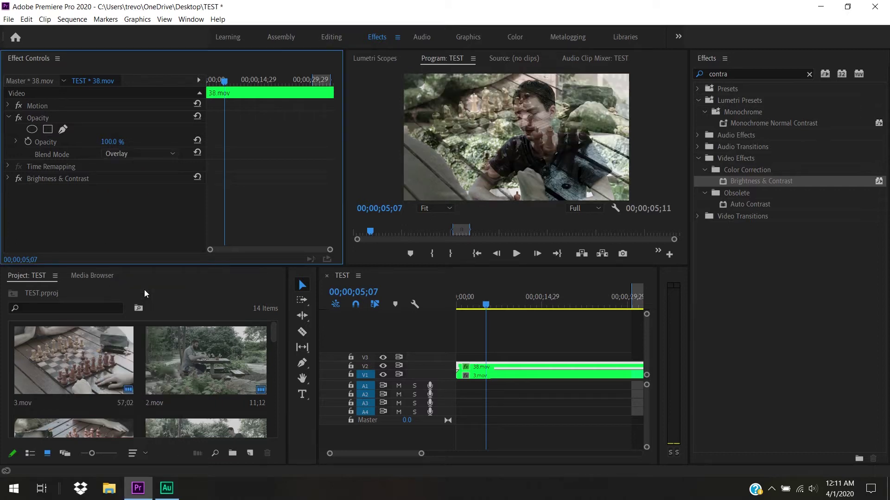
left_click(124, 155)
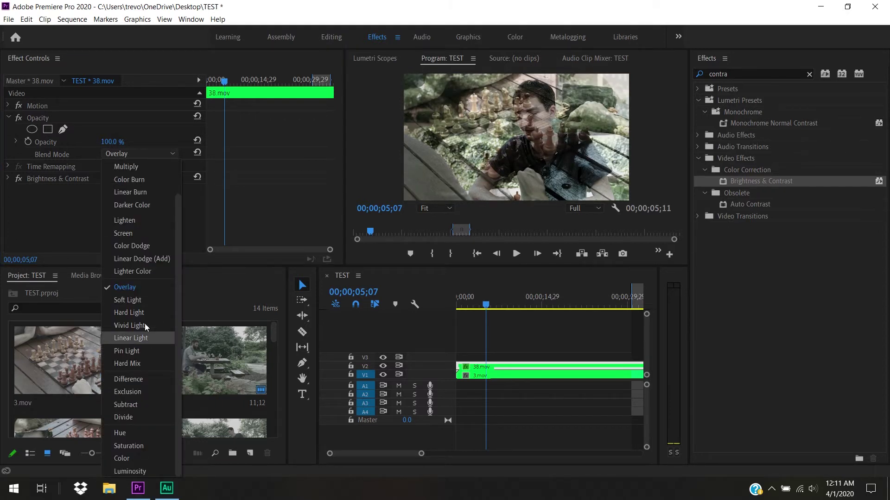
left_click(140, 301)
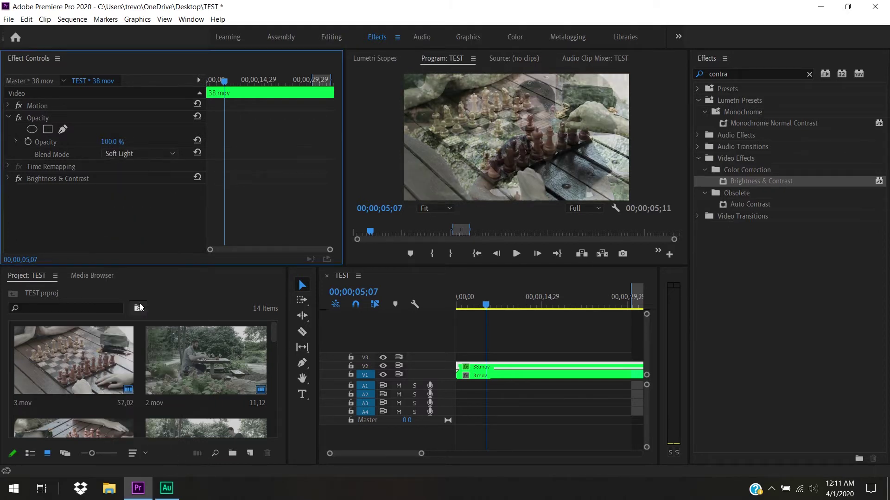
- Try the Color Burn blend mode on 38.mov, then change it to Darker Color
left_click(141, 153)
scroll(175, 207, "up", 2)
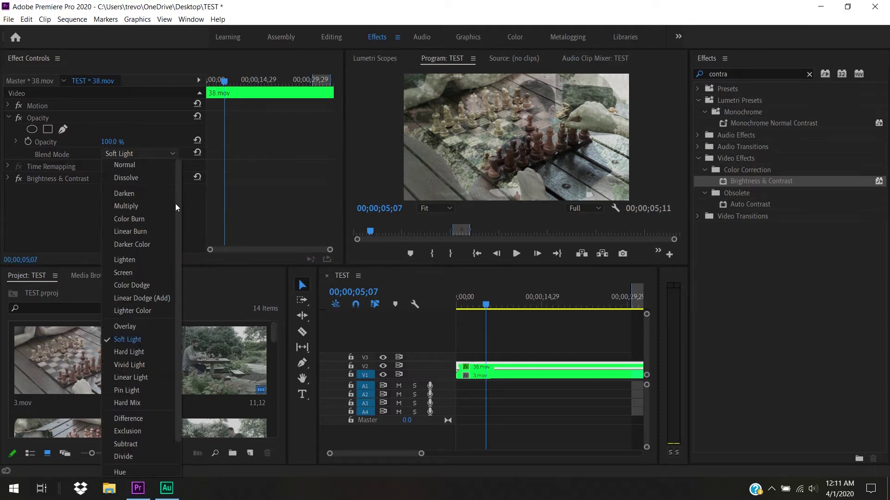
mouse_move(177, 195)
left_mouse_down()
mouse_move(177, 280)
mouse_move(168, 197)
left_mouse_up()
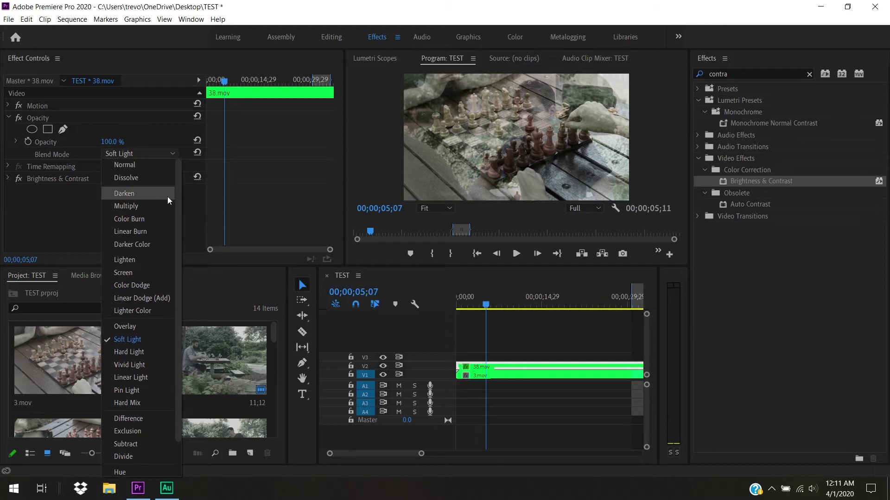
left_click(146, 218)
left_click(165, 152)
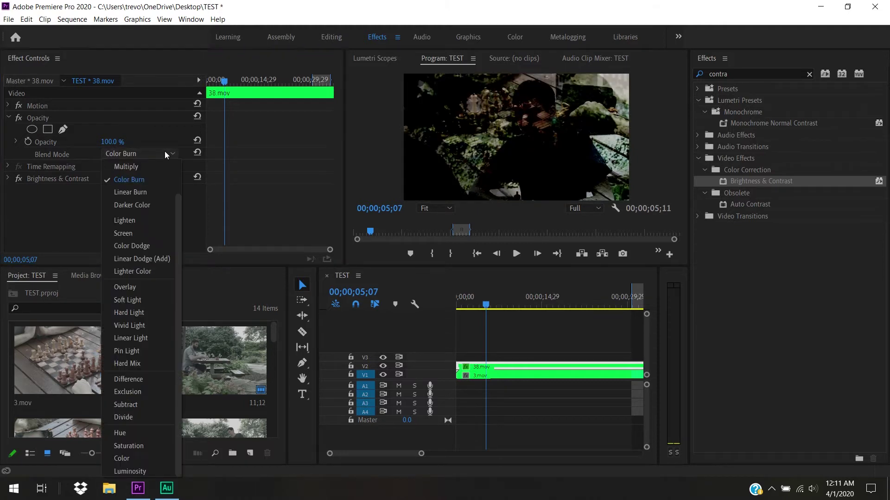
left_click(160, 207)
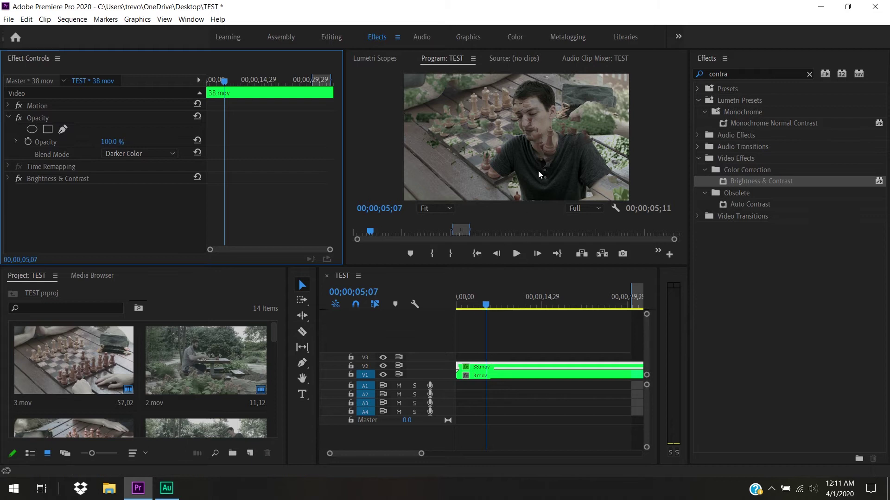
- Try the Overlay and Soft Light blend modes on 3.mov underneath, then undo both changes
left_click(491, 377)
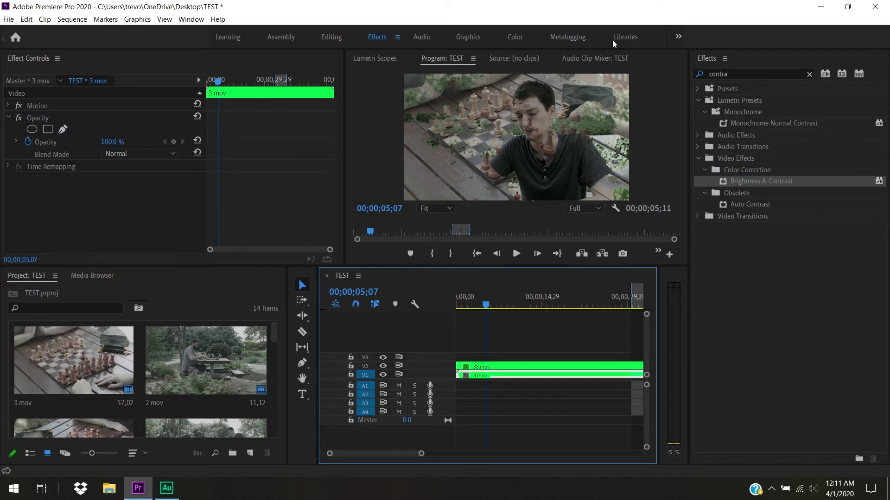
left_click(151, 153)
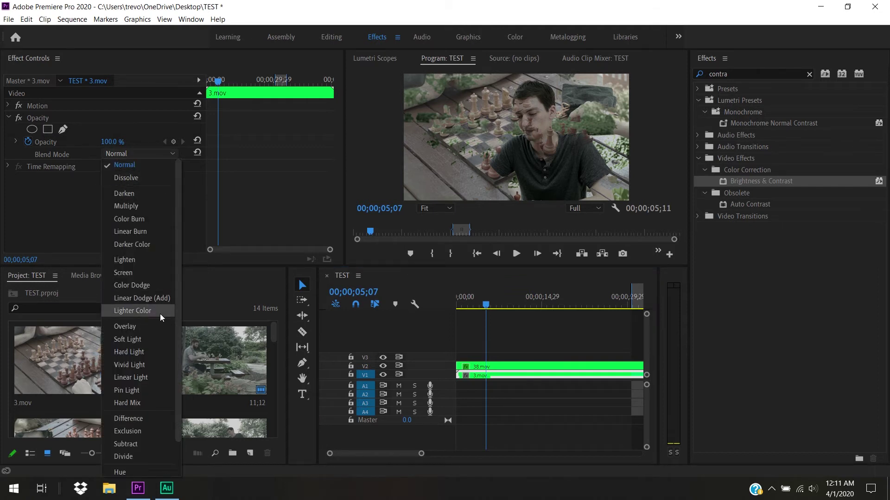
left_click(161, 326)
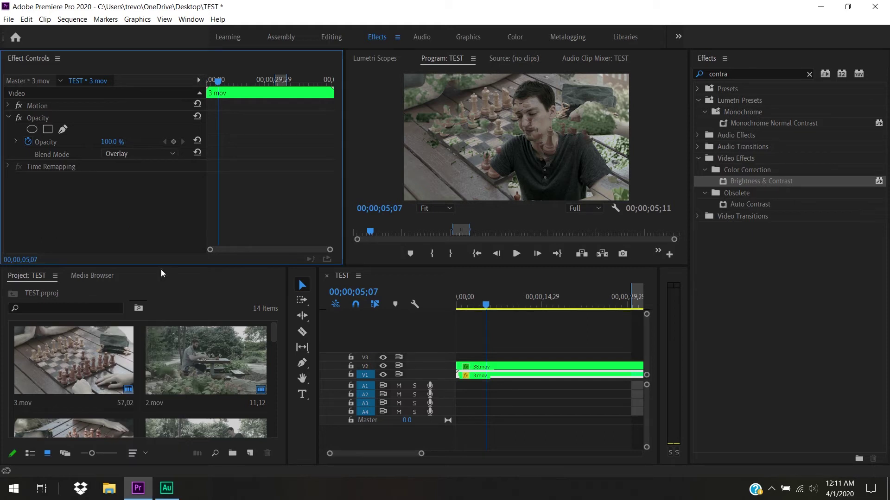
left_click(150, 152)
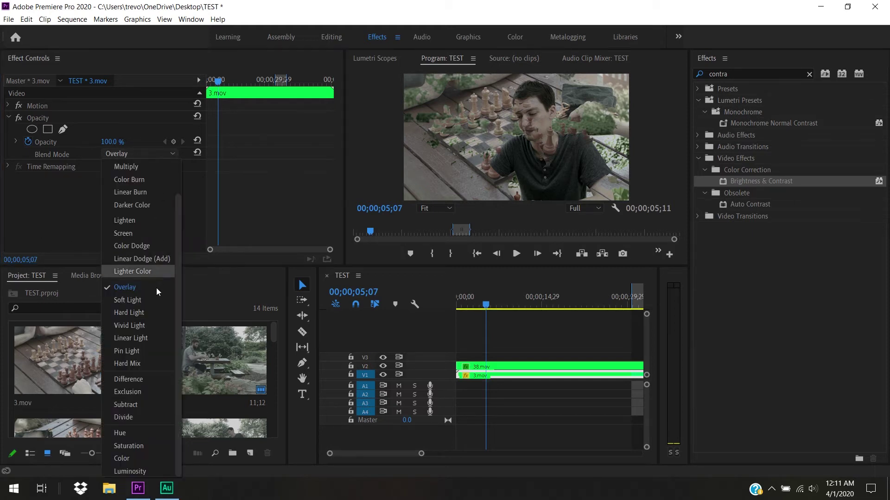
left_click(155, 302)
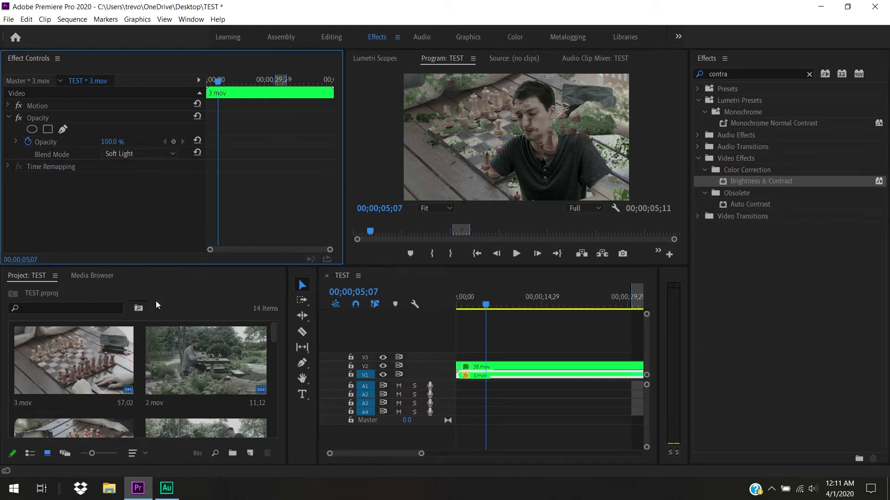
key("ctrl+z")
key("ctrl+z")
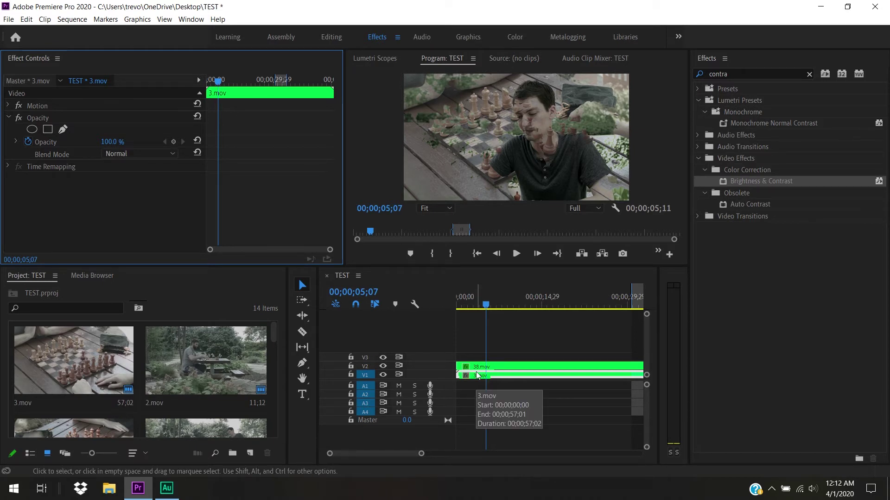
- Select 38.mov on V2 and set its blend mode to Overlay
left_click(480, 367)
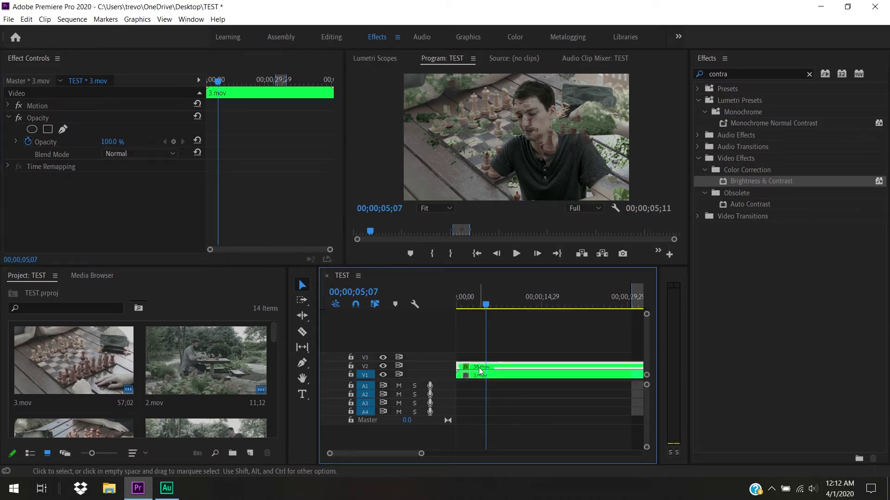
left_click(141, 152)
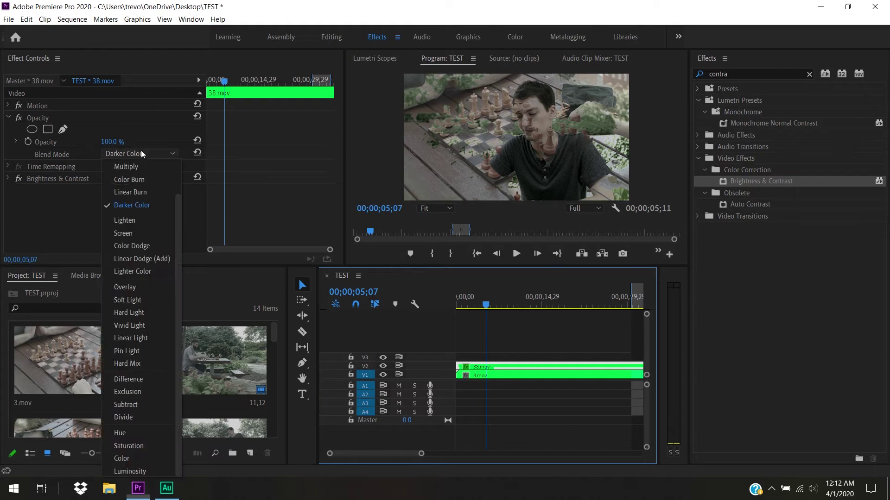
left_click(147, 292)
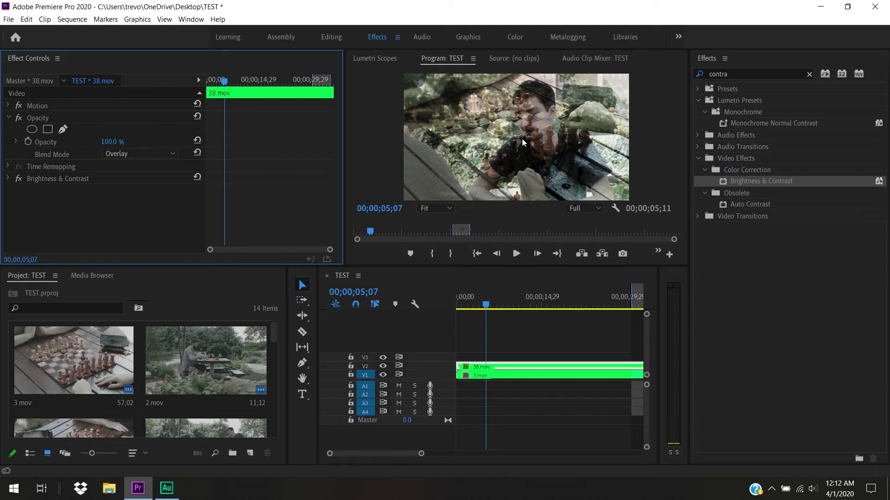
- Move 3.mov along V1 so it starts past the playhead, and check its available blend modes without choosing one
left_click_drag(494, 379, 526, 371)
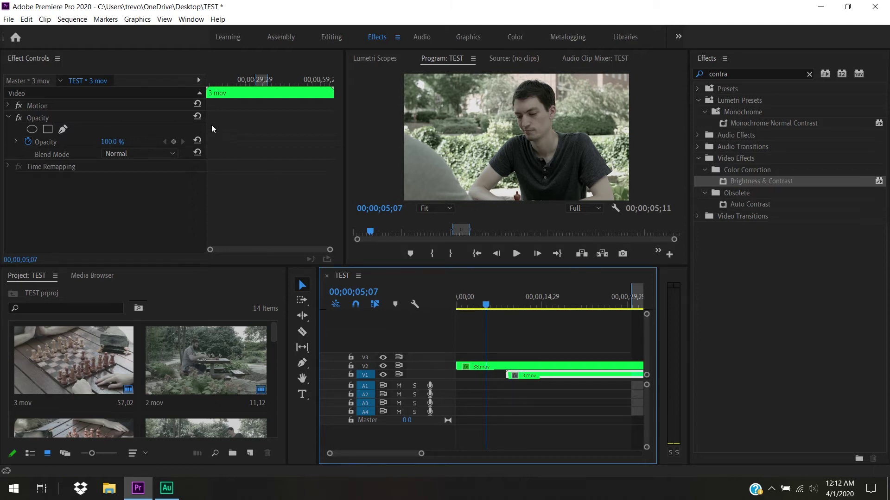
left_click(152, 156)
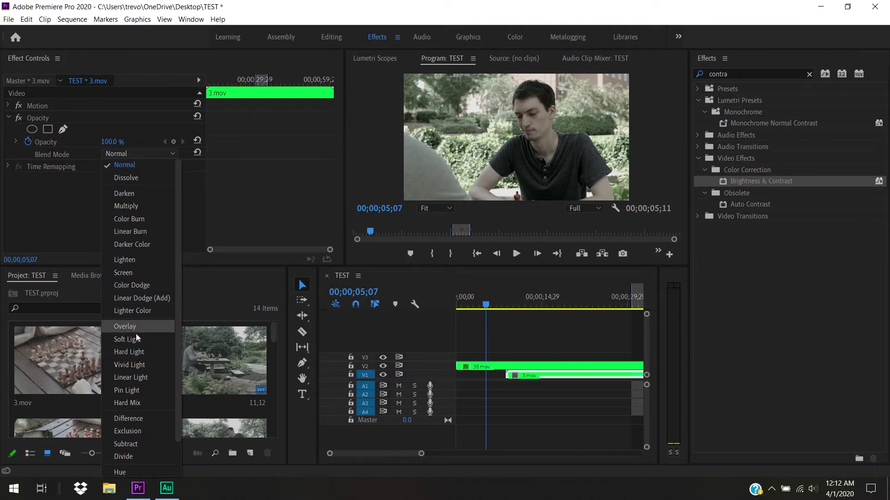
left_click(526, 341)
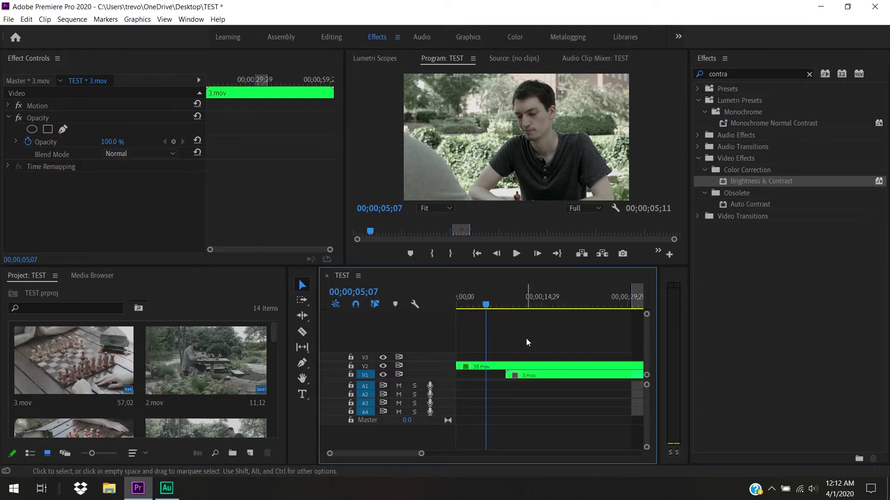
- Expand 38.mov's Motion settings and reposition the clip in the frame, first to about 373.5, 379.7, then to about 656.5, 458.6
left_click(526, 367)
left_click(8, 118)
left_click(8, 106)
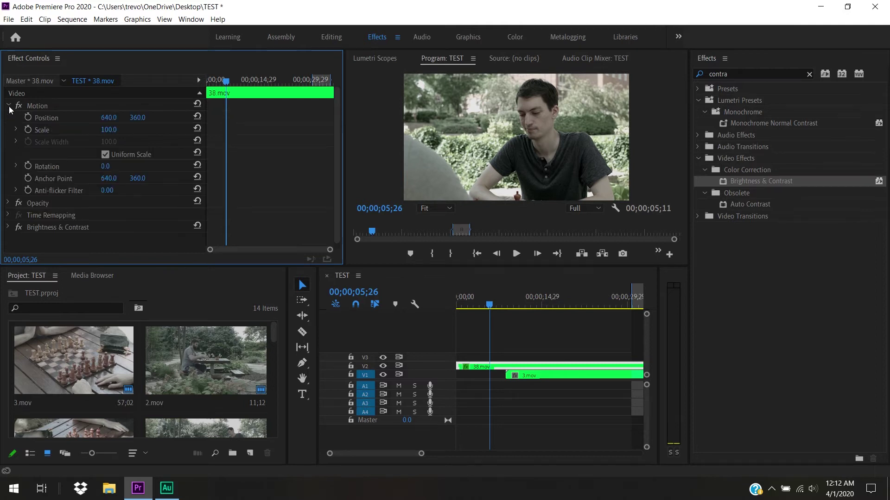
left_click(40, 105)
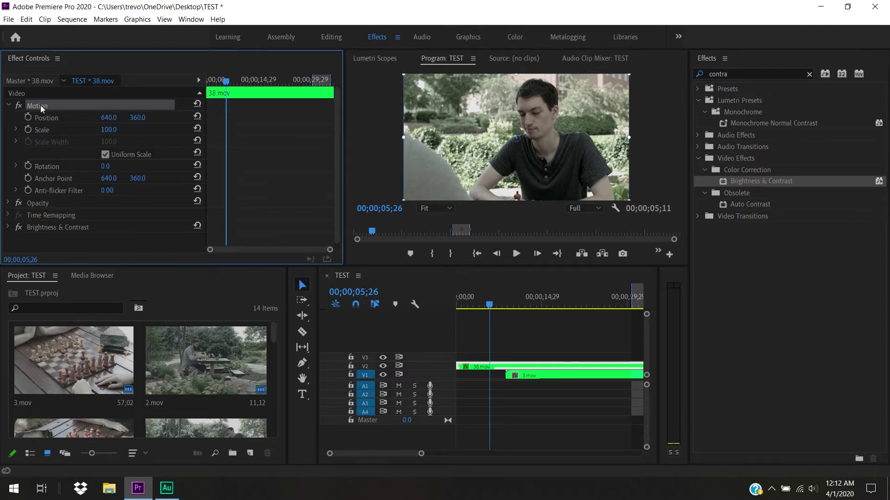
left_click(79, 117)
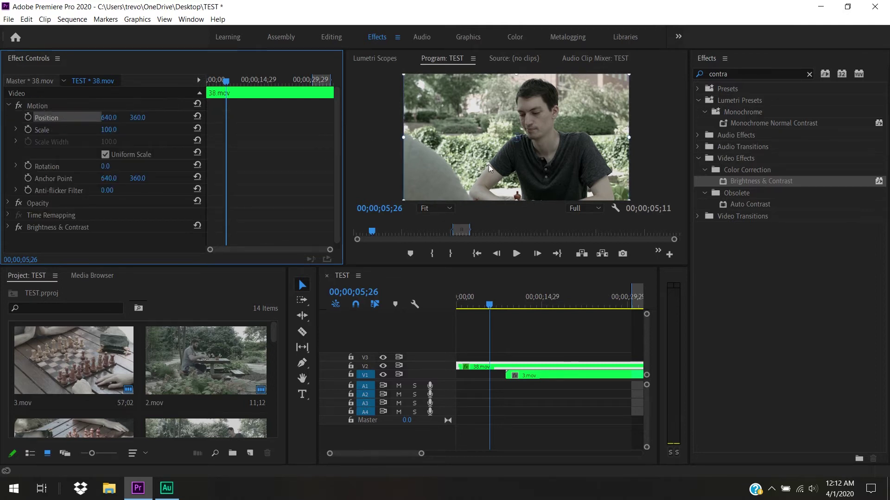
left_click_drag(510, 151, 463, 155)
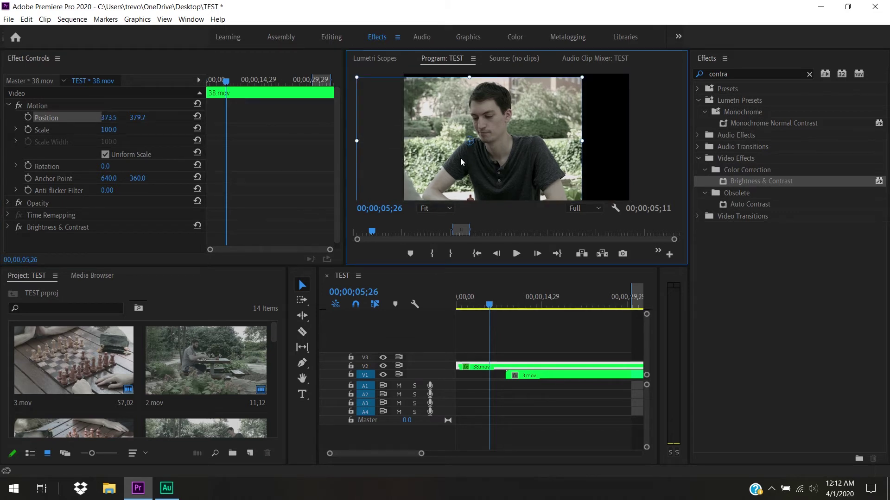
left_click_drag(461, 157, 511, 172)
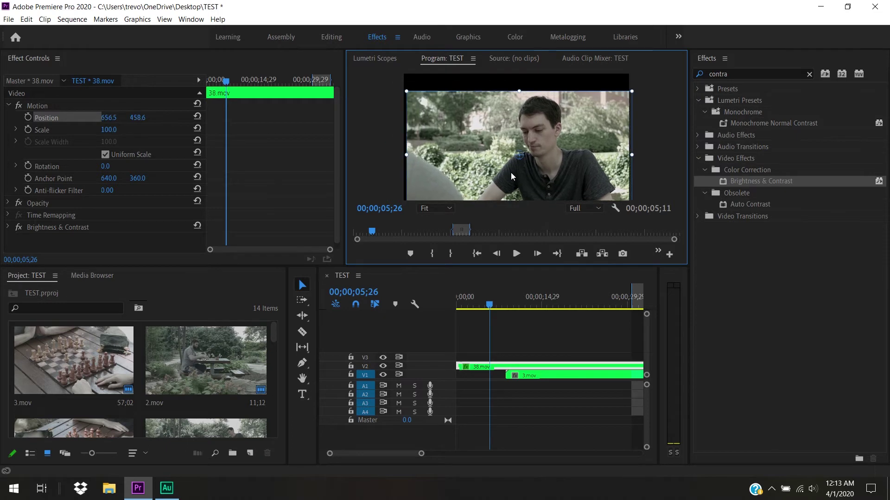
- Move the playhead to 00;00;10;28, where both clips overlap, and reposition 38.mov to about 620.3, 392.9
left_click(512, 308)
left_click(518, 308)
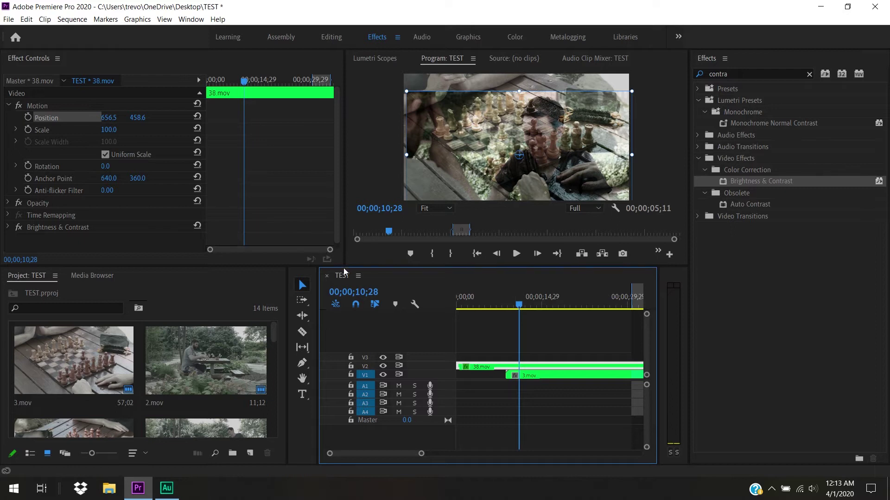
mouse_move(472, 141)
left_mouse_down()
mouse_move(460, 169)
mouse_move(385, 139)
mouse_move(471, 94)
mouse_move(540, 149)
mouse_move(400, 135)
mouse_move(516, 134)
mouse_move(469, 165)
mouse_move(465, 130)
left_mouse_up()
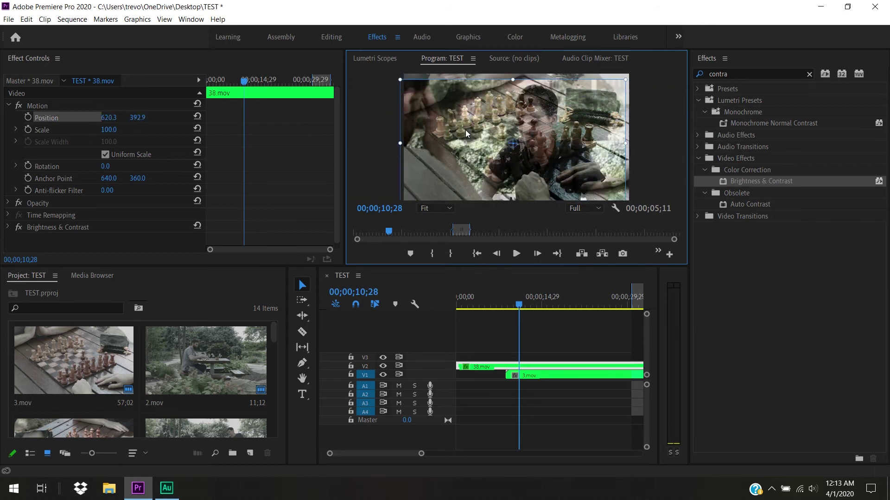
- Expand 38.mov's Opacity settings and set its blend mode to Normal
left_click(64, 202)
left_click(10, 203)
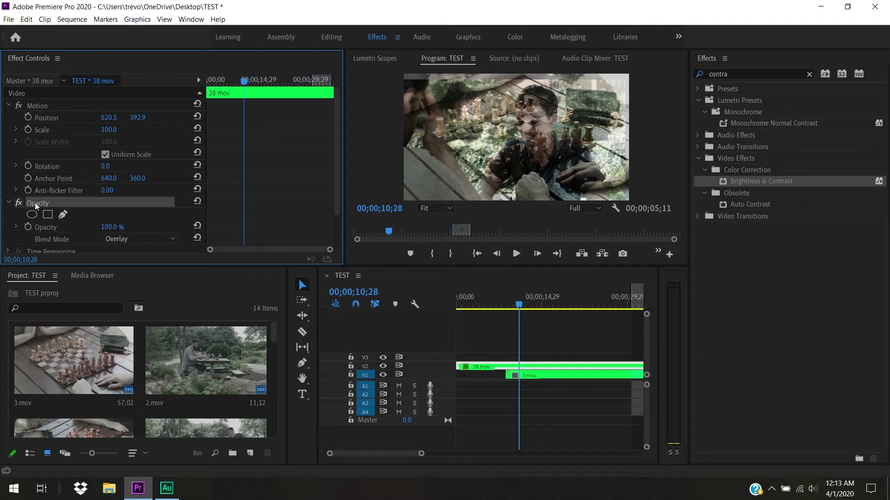
left_click(119, 239)
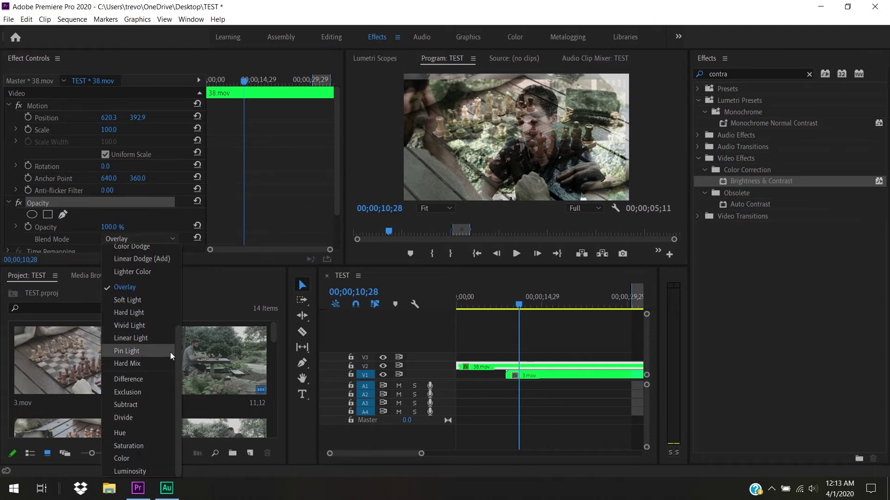
scroll(177, 333, "up", 3)
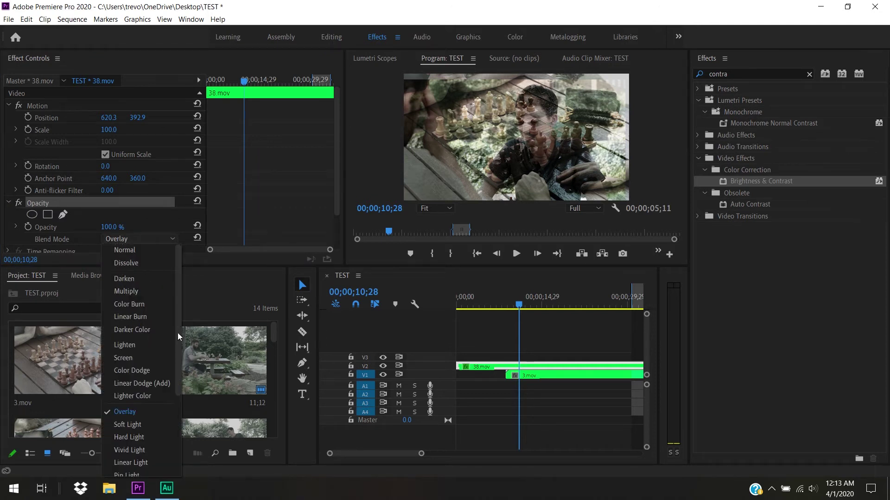
left_click(157, 252)
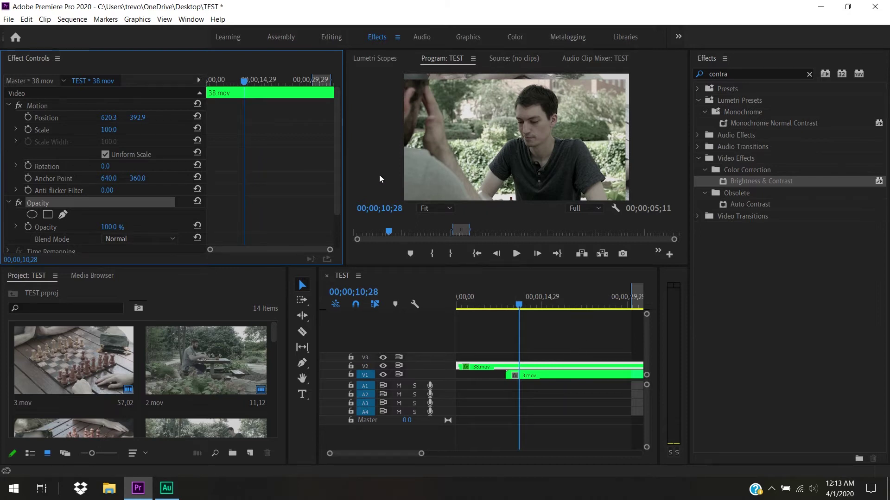
- Scale 38.mov to 56% and place it at about 562.7, 414.2, with its anchor point at about 671.3, 371.5
left_click(40, 118)
mouse_move(513, 144)
left_mouse_down()
mouse_move(525, 146)
mouse_move(449, 137)
mouse_move(517, 160)
mouse_move(507, 178)
mouse_move(443, 135)
mouse_move(473, 158)
mouse_move(502, 124)
mouse_move(505, 133)
left_mouse_up()
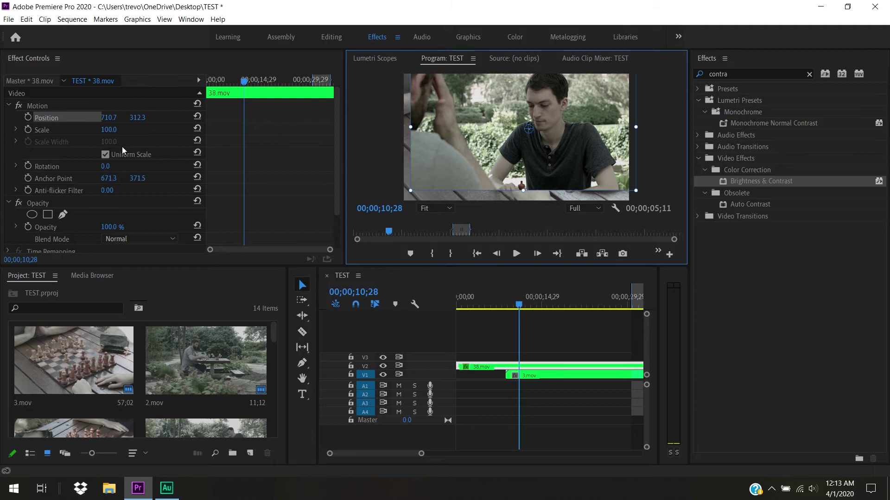
left_click_drag(107, 134, 88, 134)
left_click_drag(478, 157, 451, 173)
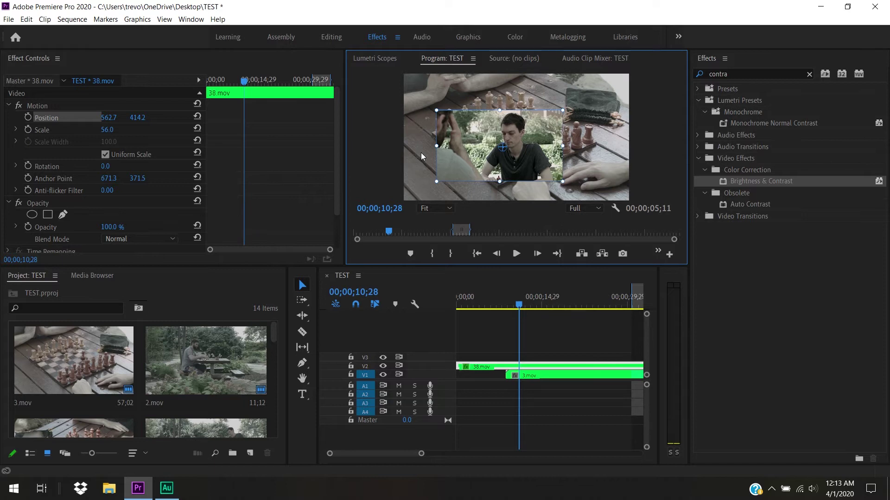
- Rotate 38.mov to 40° around its anchor point, then set the rotation back to 0
left_click(109, 172)
left_click_drag(106, 166, 115, 167)
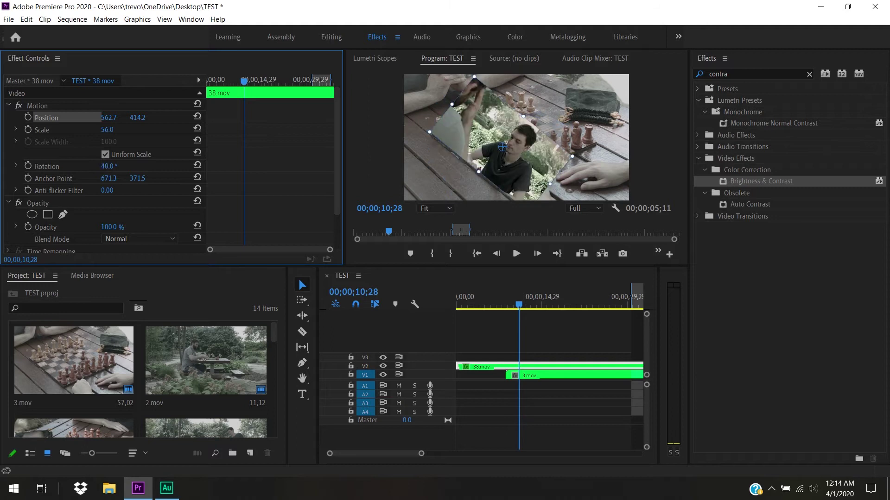
left_click(114, 165)
type("0")
key("Return")
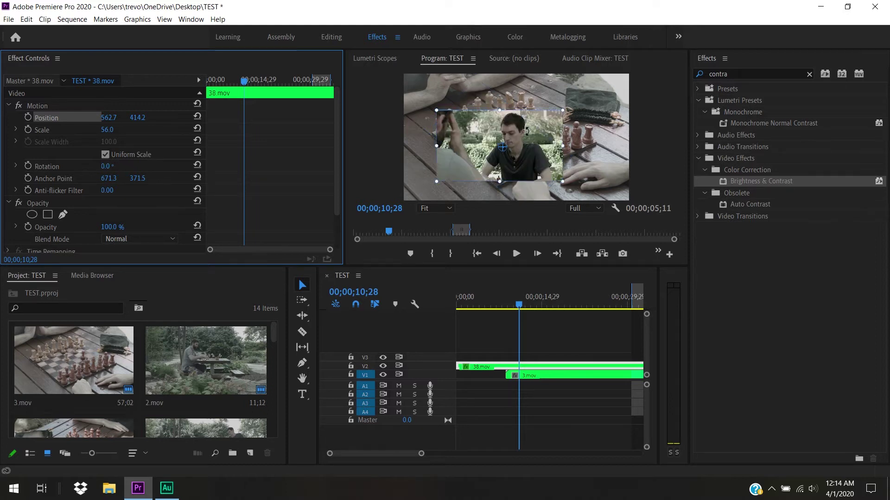
- Shift 38.mov's anchor point closer to the clip's centre, then reset the anchor point to its default
left_click_drag(502, 148, 501, 148)
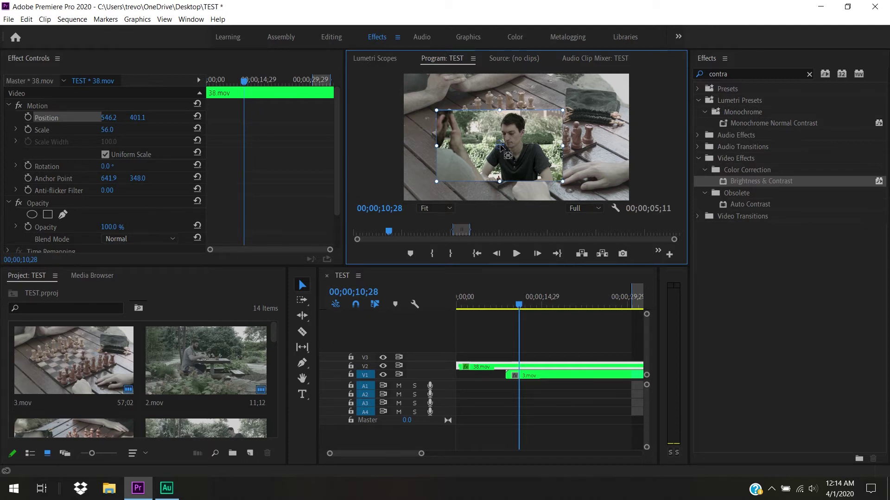
left_click(198, 175)
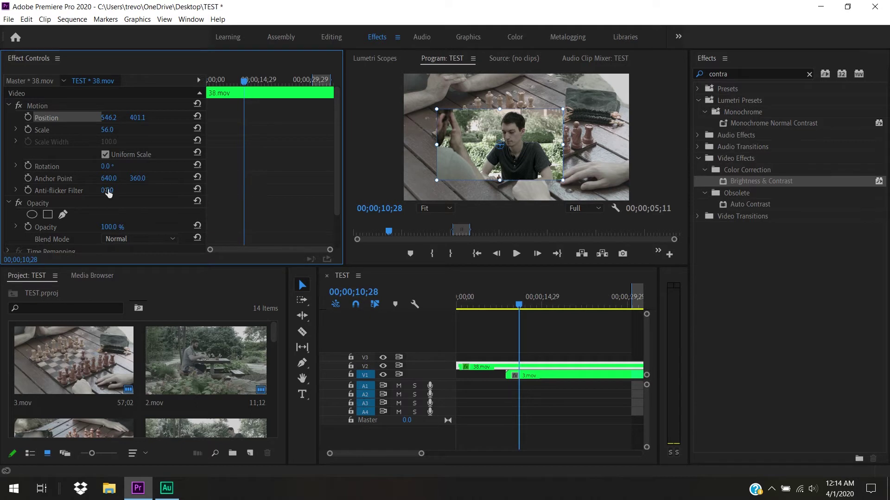
- Rotate 38.mov to about 4° around the reset anchor point, then return its rotation to 0
mouse_move(106, 166)
left_mouse_down()
mouse_move(115, 166)
mouse_move(83, 166)
mouse_move(115, 166)
left_mouse_up()
left_click(115, 167)
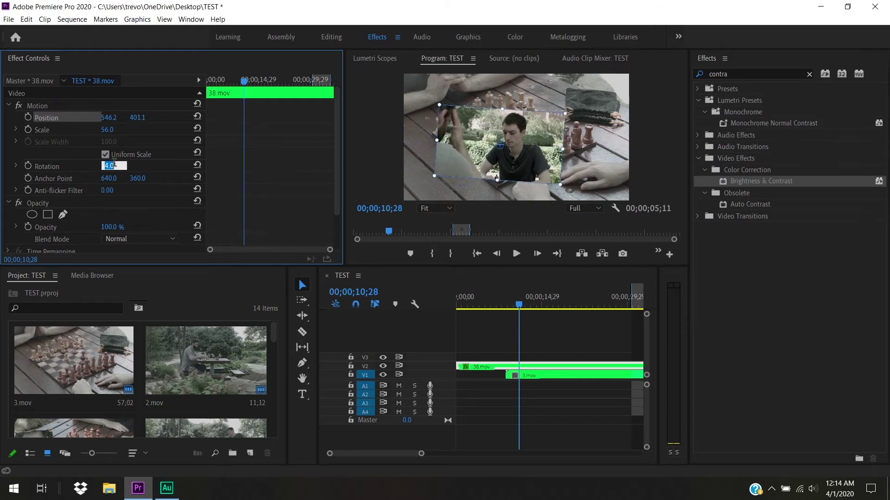
type("0")
key("Return")
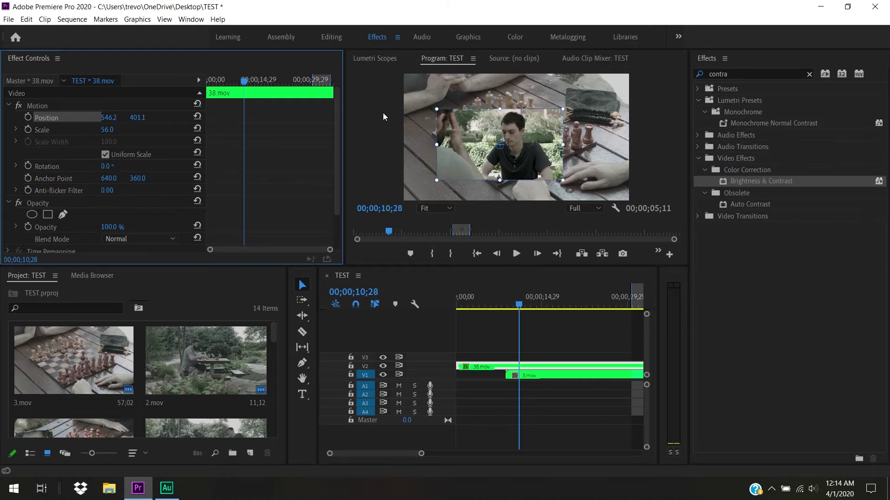
- Set 38.mov's horizontal anchor point to 1251, rotate the clip to about -2°, then return the rotation to 0
mouse_move(106, 184)
left_mouse_down()
mouse_move(209, 184)
mouse_move(114, 178)
left_mouse_up()
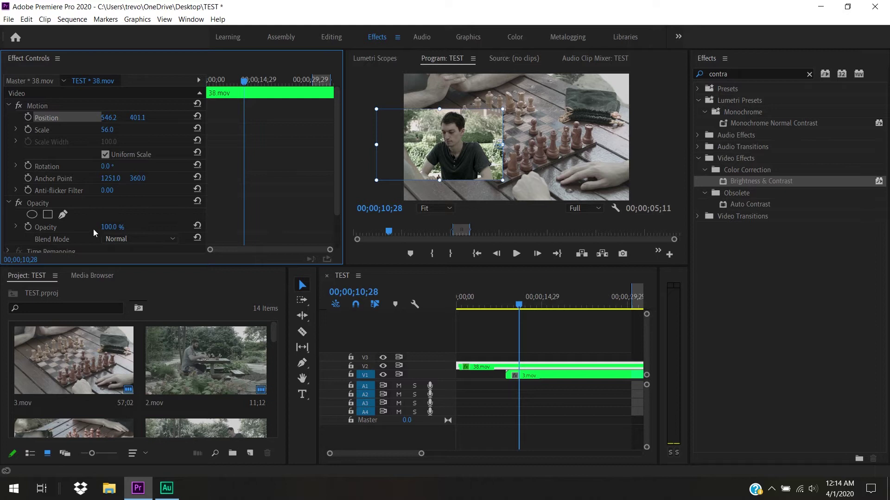
mouse_move(105, 166)
left_mouse_down()
mouse_move(245, 166)
mouse_move(114, 166)
left_mouse_up()
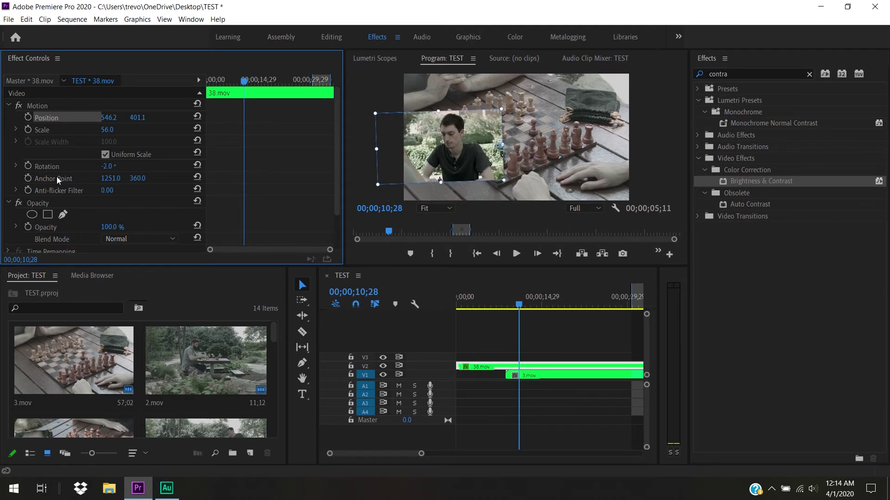
left_click(113, 165)
type("0")
key("Return")
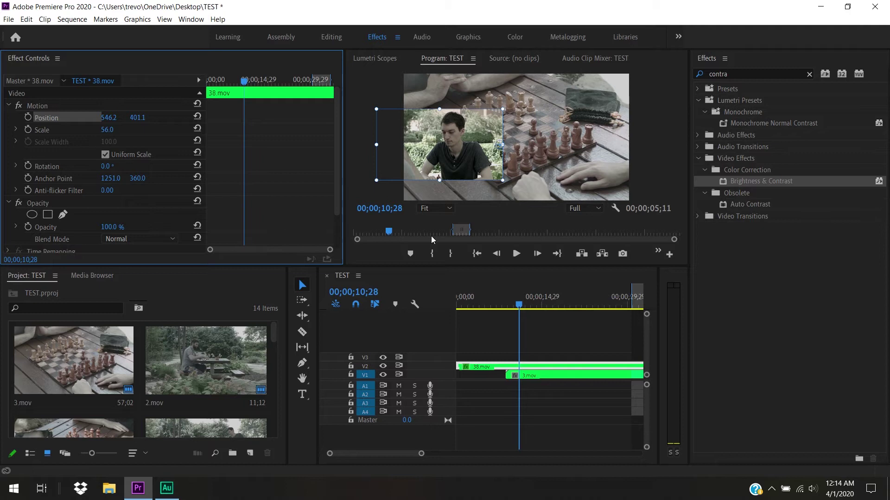
- Move 38.mov to about 951, 384.7, try rotating it around the offset anchor point, then set its rotation to 2°
left_click_drag(446, 143, 518, 144)
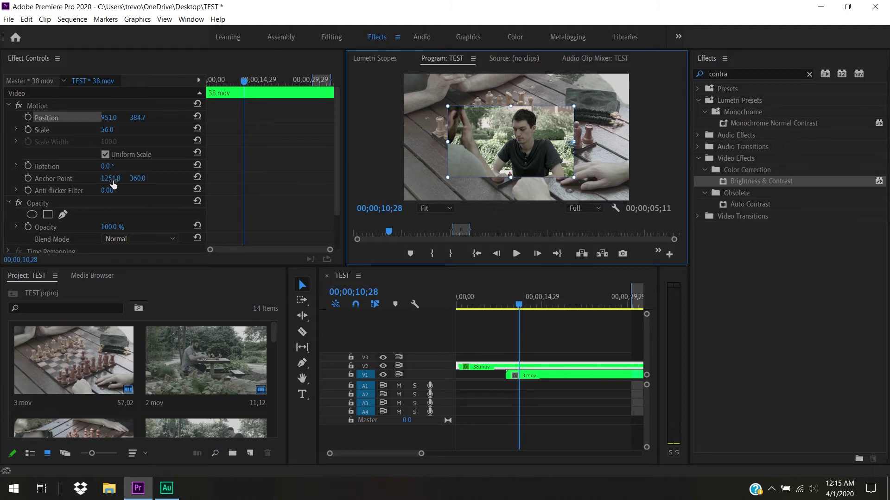
left_click_drag(105, 168, 115, 168)
left_click(114, 167)
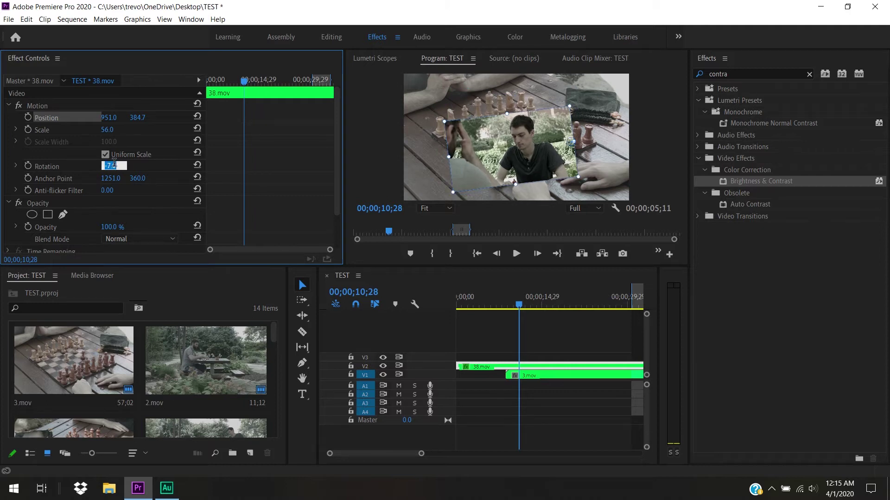
type("2")
key("Return")
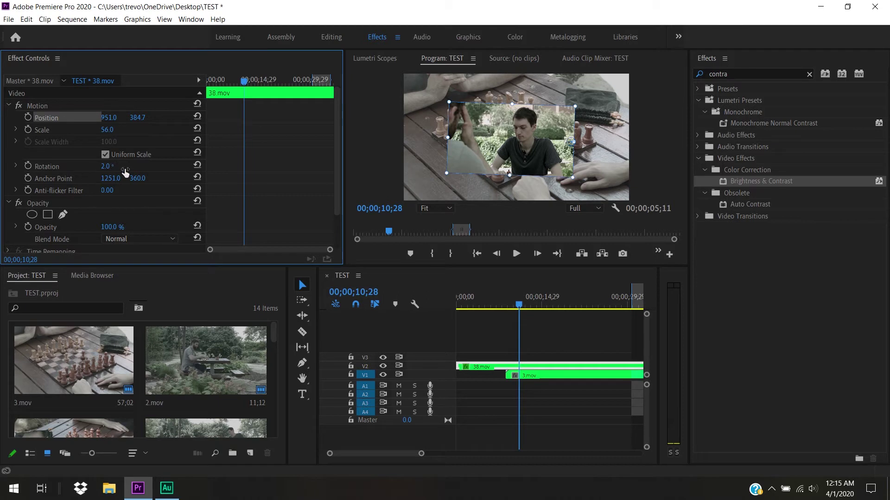
- Scale 38.mov to 100% and reposition it to about 1250.4, 384.7 to fill the frame
left_click(116, 129)
type("100")
key("Return")
left_click_drag(474, 138, 528, 140)
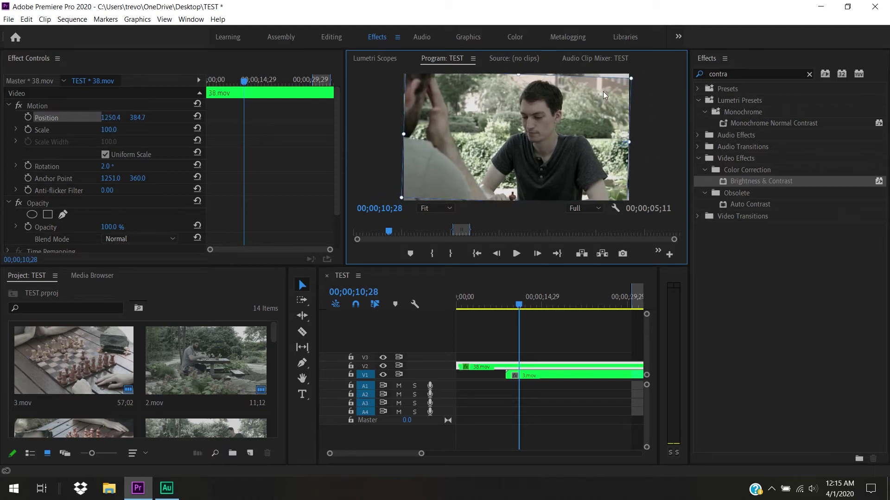
- Scale 38.mov to 110% at about 00;00;06;02 and reposition it to about 1322.8, 374.8 to cover the tilted corners
left_click(493, 304)
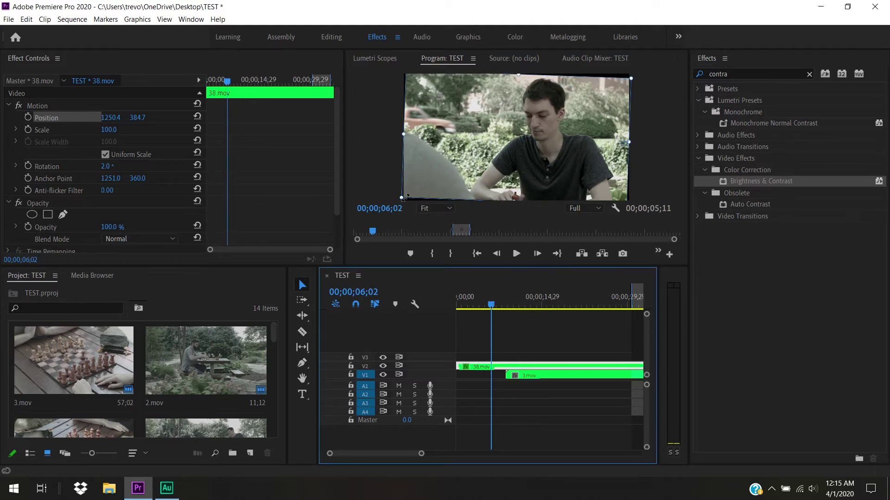
left_click(106, 130)
type("110")
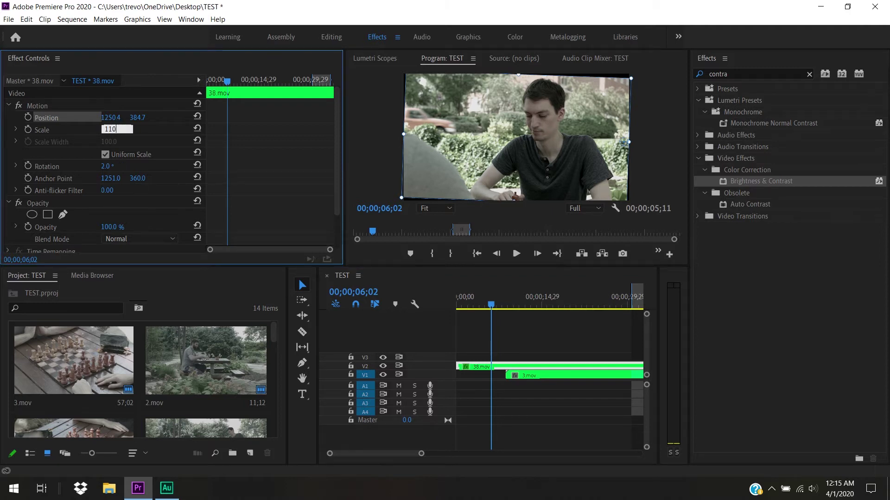
key("Return")
left_click_drag(431, 148, 450, 148)
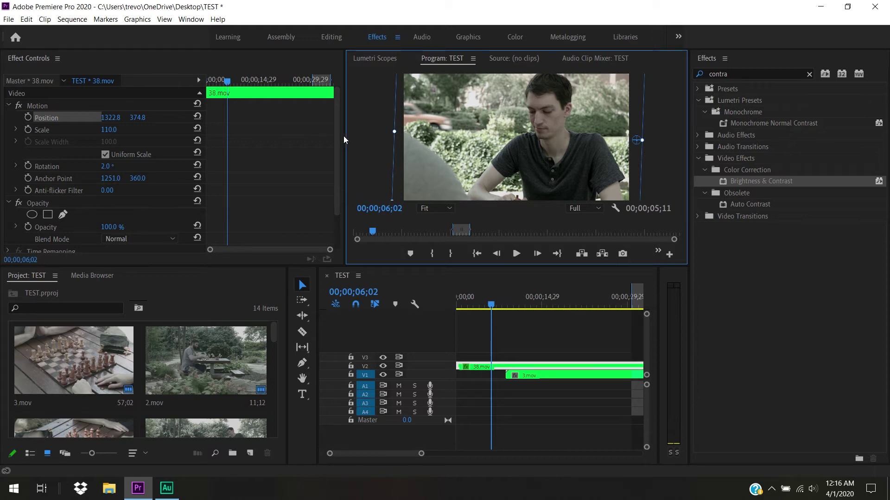
- Expand 38.mov's Brightness & Contrast effect and review its mask, brightness and contrast settings
left_click_drag(335, 140, 334, 196)
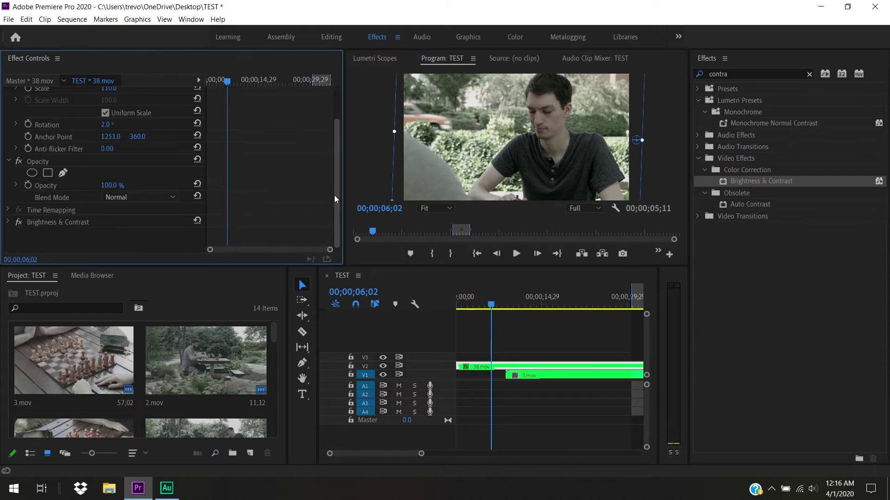
left_click(7, 223)
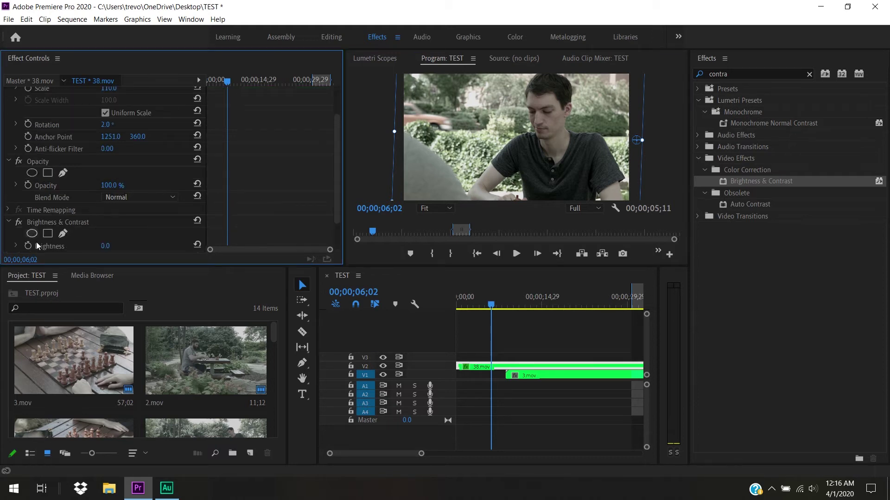
left_click_drag(337, 132, 337, 175)
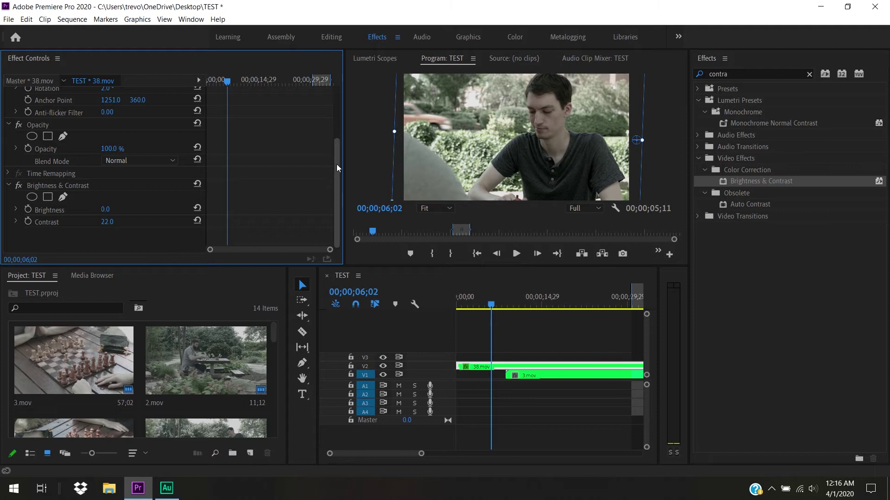
left_click_drag(337, 165, 335, 63)
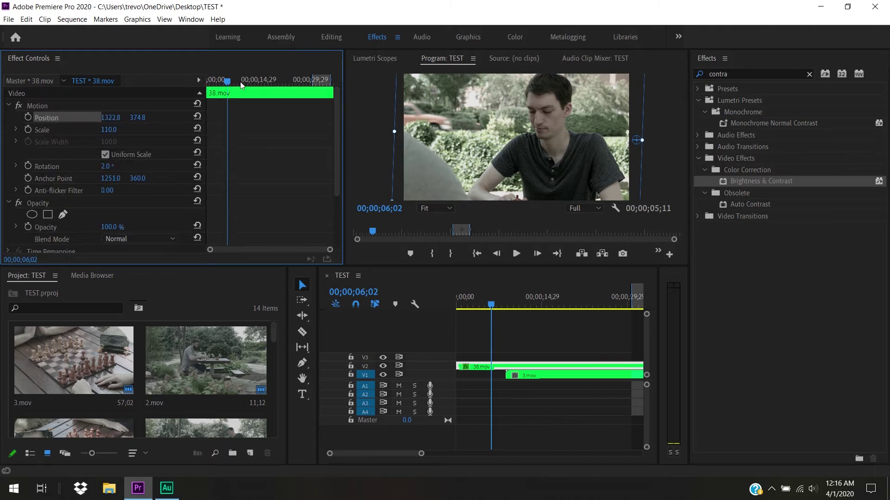
- Go to the start of 38.mov, reset its anchor point and reposition the clip to about 638.4, 351.8
left_click_drag(230, 81, 197, 89)
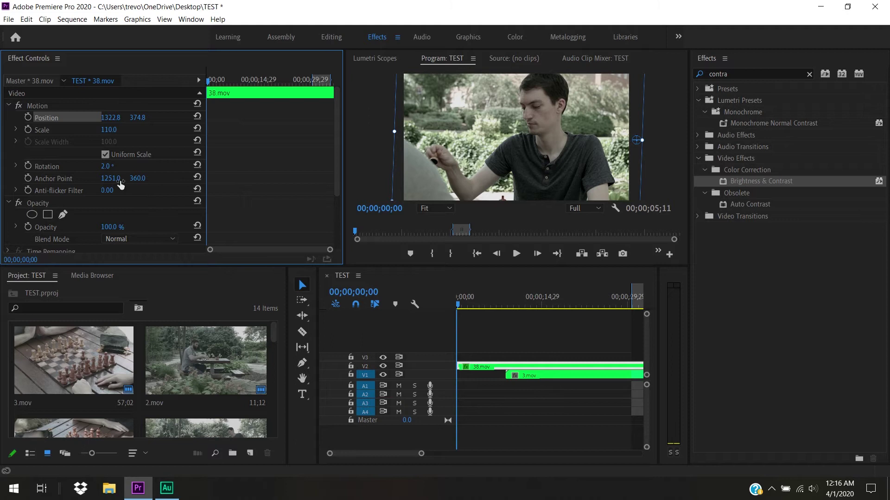
left_click(197, 178)
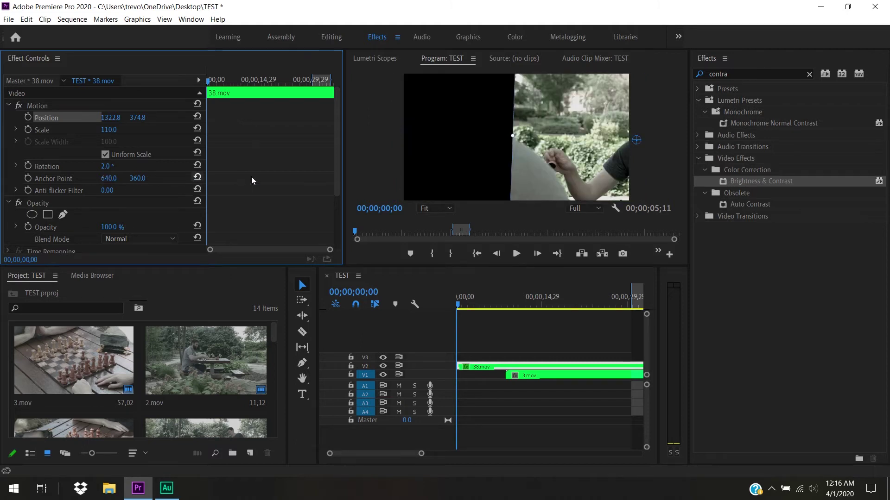
left_click_drag(610, 146, 496, 142)
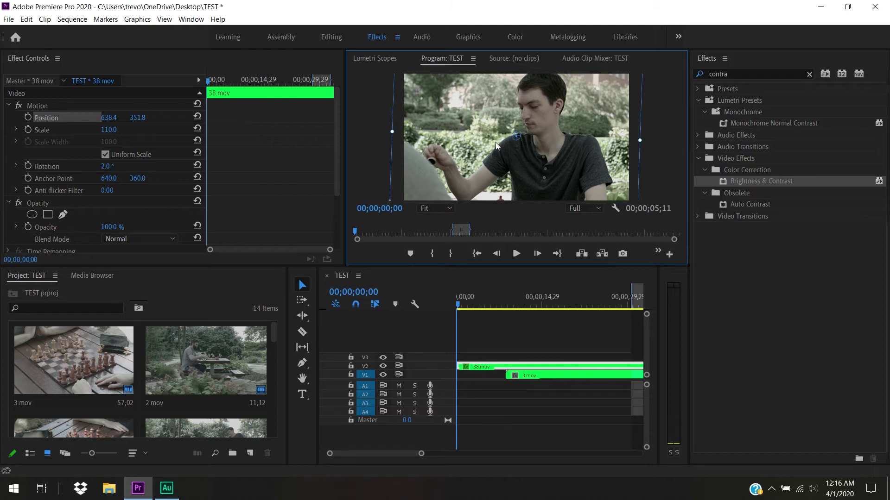
- Enable Rotation keyframing at the start of 38.mov and move the playhead to 00;00;01;17
left_click(28, 167)
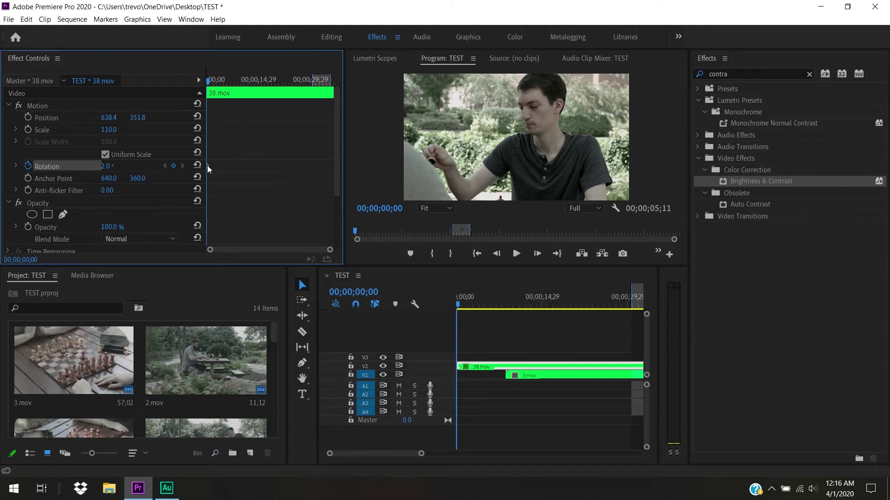
left_click_drag(330, 249, 260, 251)
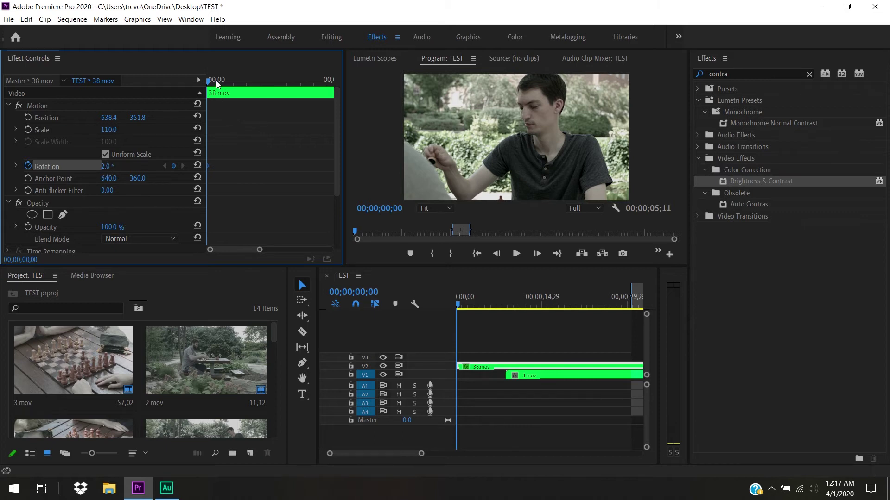
left_click_drag(215, 79, 249, 77)
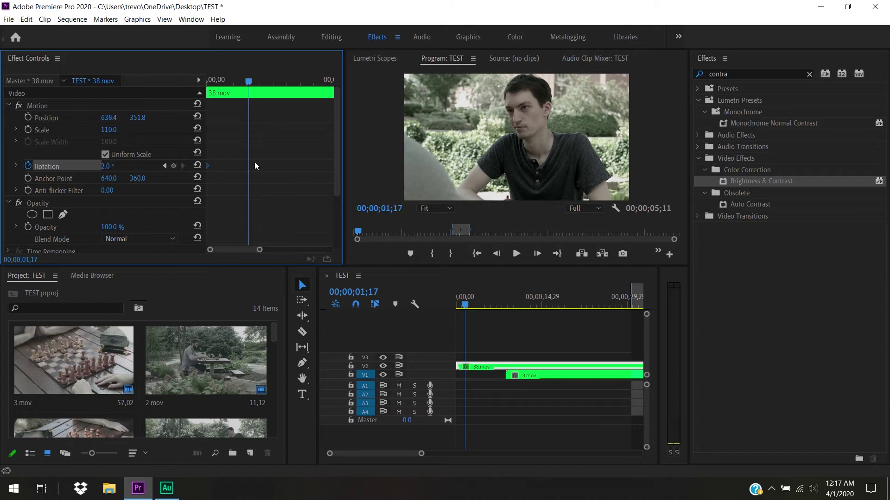
- Set 38.mov's rotation to 180° at 00;00;01;17, then undo that rotation keyframe
left_click(106, 167)
type("180")
key("Return")
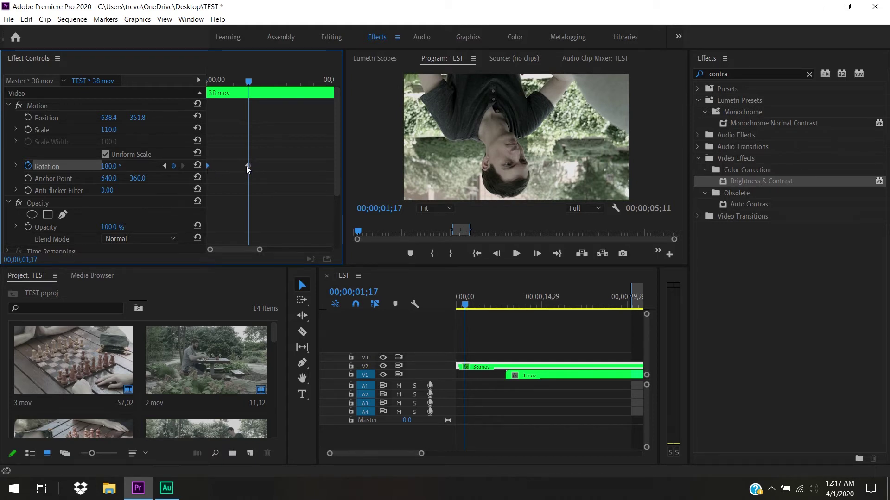
key("z")
key("ctrl+s")
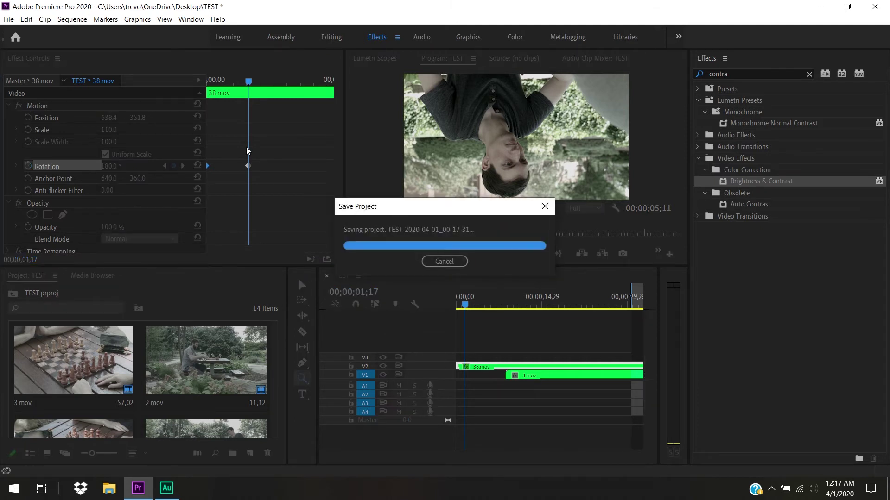
key("ctrl+z")
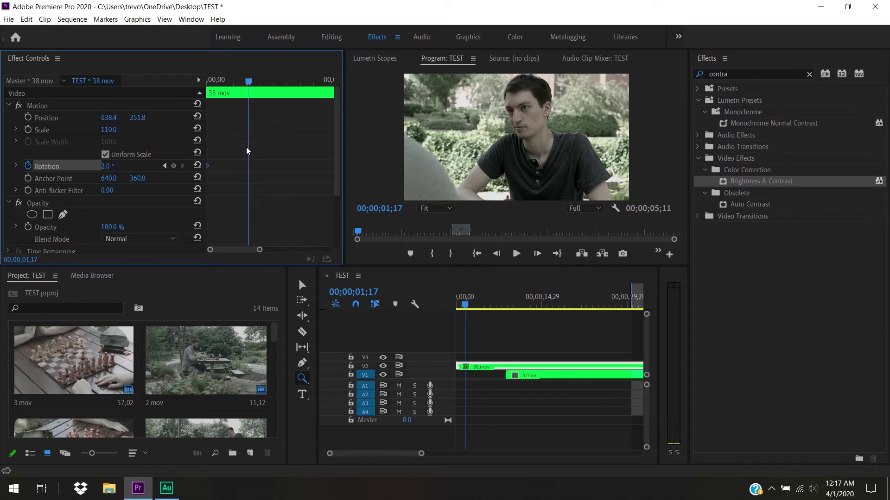
- Add a Rotation keyframe manually at 00;00;01;17 and set its value to 180°
left_click(174, 167)
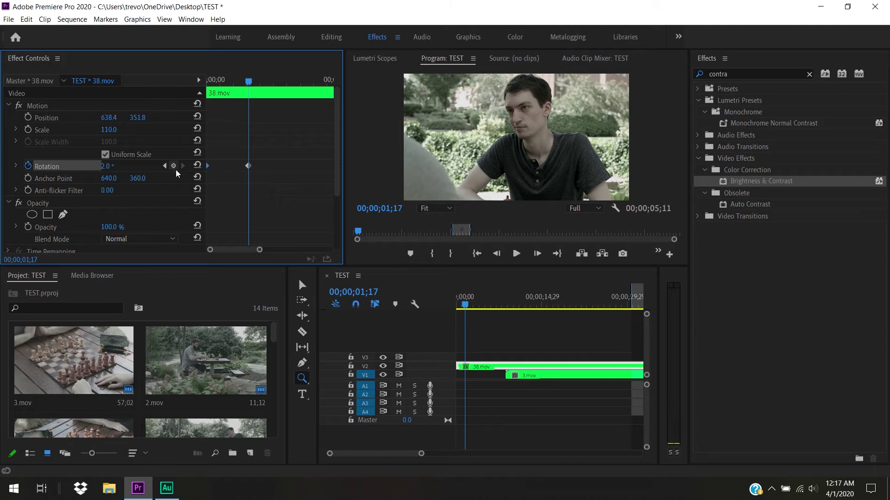
left_click(111, 167)
type("150")
key("BackSpace")
key("BackSpace")
type("80")
key("Return")
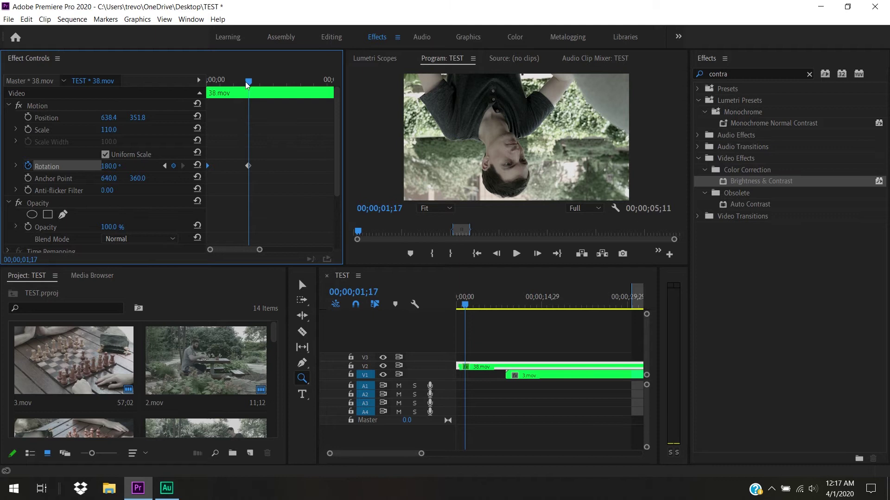
- Scrub between the two Rotation keyframes to preview the clip turning from 2° to 180°
left_click_drag(248, 83, 241, 86)
mouse_move(215, 91)
left_mouse_down()
mouse_move(207, 91)
mouse_move(258, 93)
mouse_move(200, 98)
mouse_move(247, 99)
mouse_move(200, 106)
mouse_move(245, 109)
mouse_move(203, 111)
mouse_move(220, 107)
left_mouse_up()
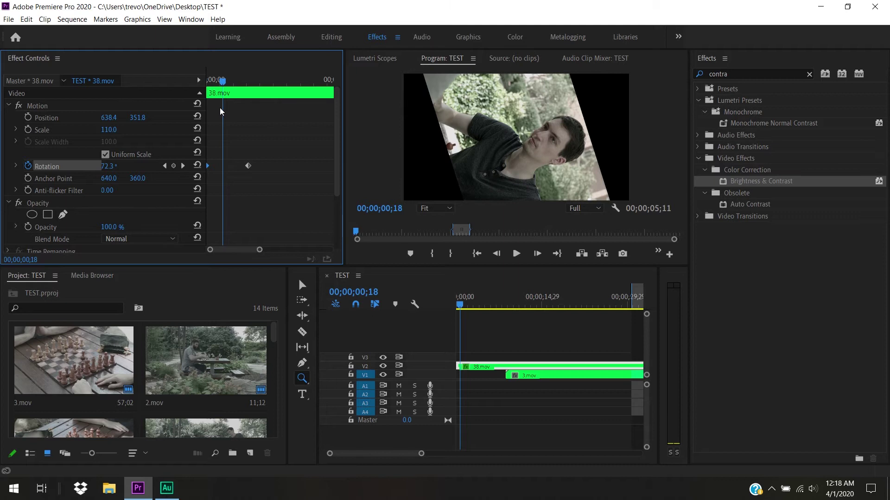
left_click_drag(220, 108, 244, 113)
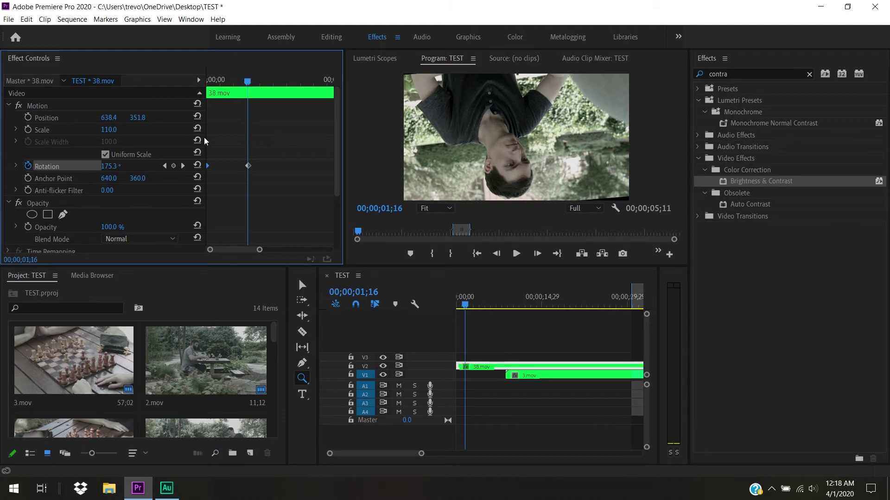
- Set 38.mov's rotation to 360° at 00;00;01;16 and scrub back over the animation
left_click_drag(248, 82, 248, 85)
left_click_drag(249, 81, 246, 81)
left_click(113, 166)
type("360")
key("Return")
mouse_move(248, 81)
left_mouse_down()
mouse_move(208, 83)
mouse_move(244, 98)
left_mouse_up()
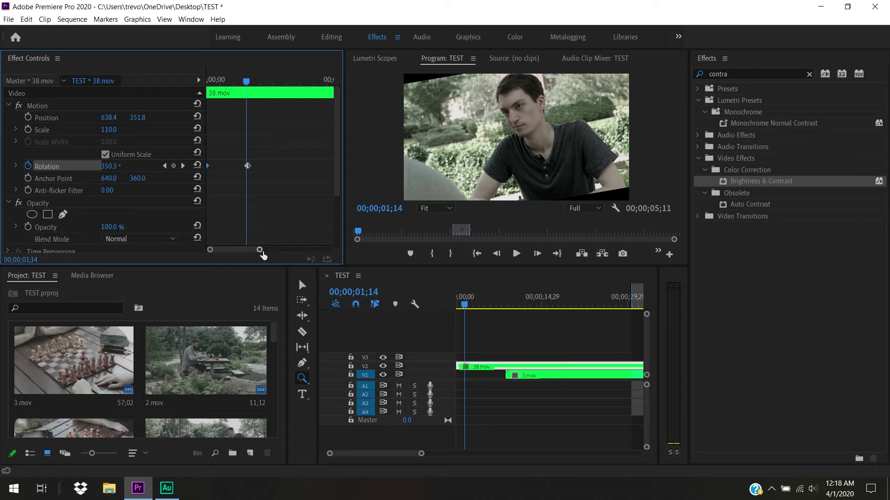
- Compare the adjacent frames 00;00;01;16 and 00;00;01;17, then delete the 180° Rotation keyframe at 00;00;01;17
left_click_drag(259, 250, 237, 251)
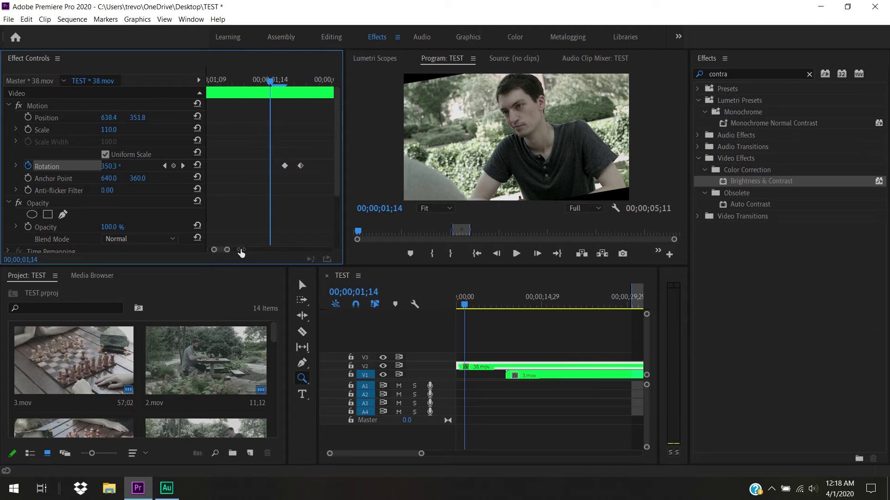
mouse_move(284, 80)
left_mouse_down()
mouse_move(303, 82)
mouse_move(284, 91)
left_mouse_up()
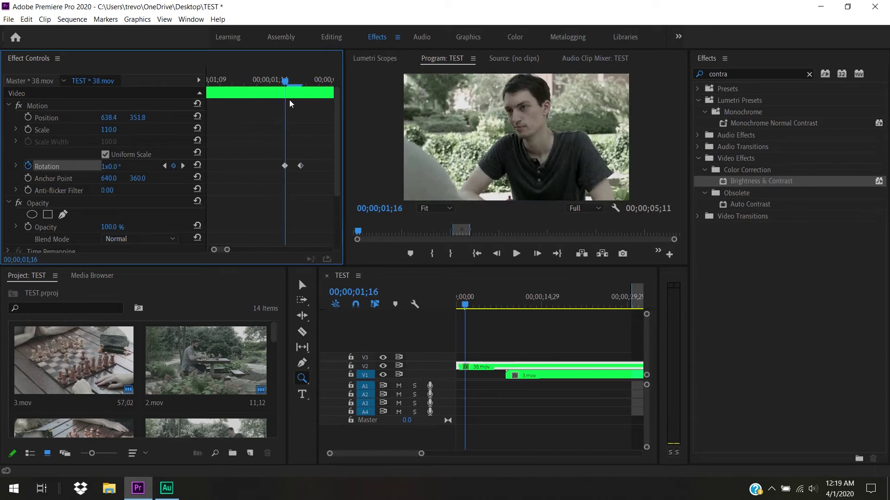
key("Right")
key("Left")
key("Right")
key("Left")
key("Right")
key("Left")
key("Right")
key("Left")
key("Right")
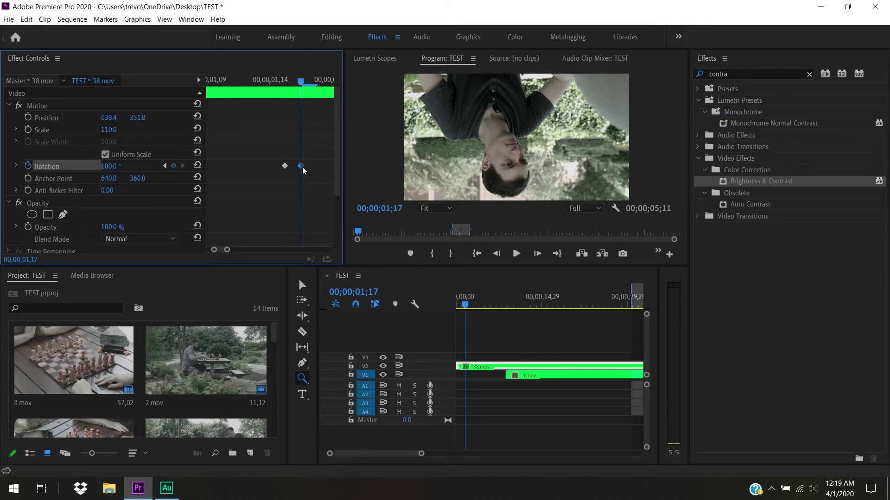
key("Delete")
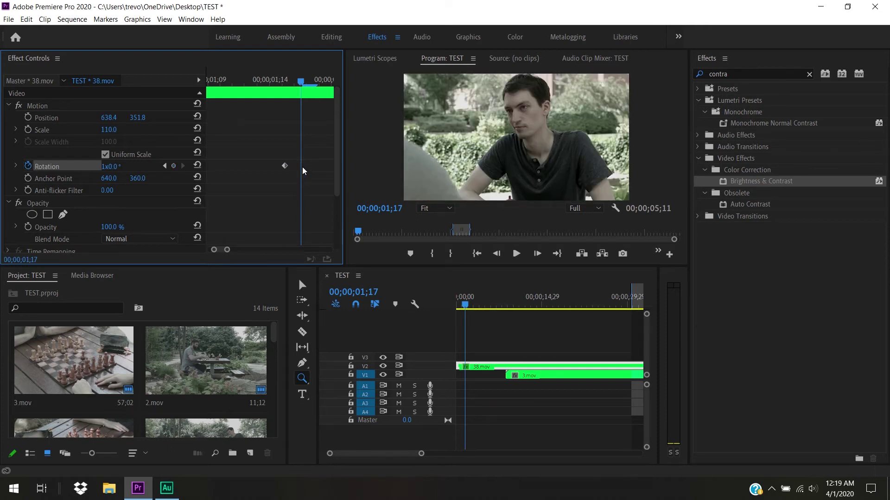
- Shift the full-turn Rotation keyframe to 00;00;01;17 and jump back and forth between the two Rotation keyframes
left_click_drag(227, 250, 271, 251)
left_click(227, 166)
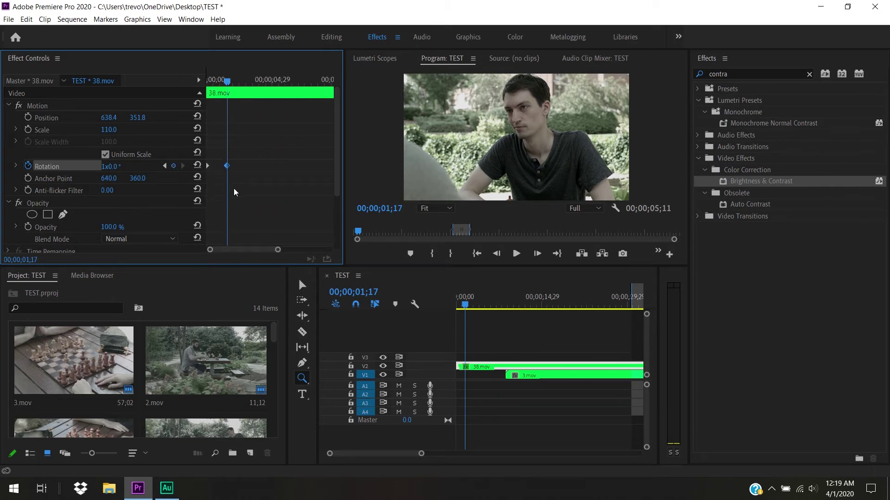
left_click(165, 166)
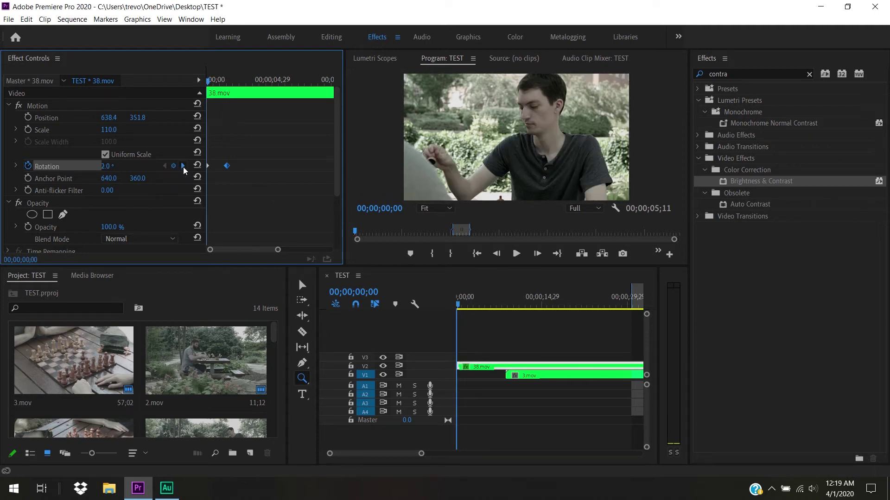
left_click(183, 166)
left_click(165, 166)
left_click(184, 166)
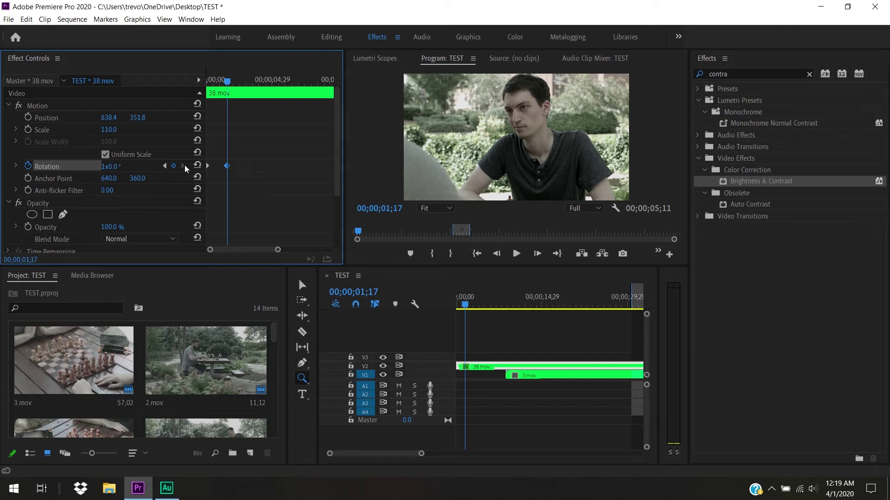
- Add a 180° Rotation keyframe to 38.mov at 00;00;03;08, then delete that keyframe
left_click_drag(227, 82, 249, 82)
left_click(230, 174)
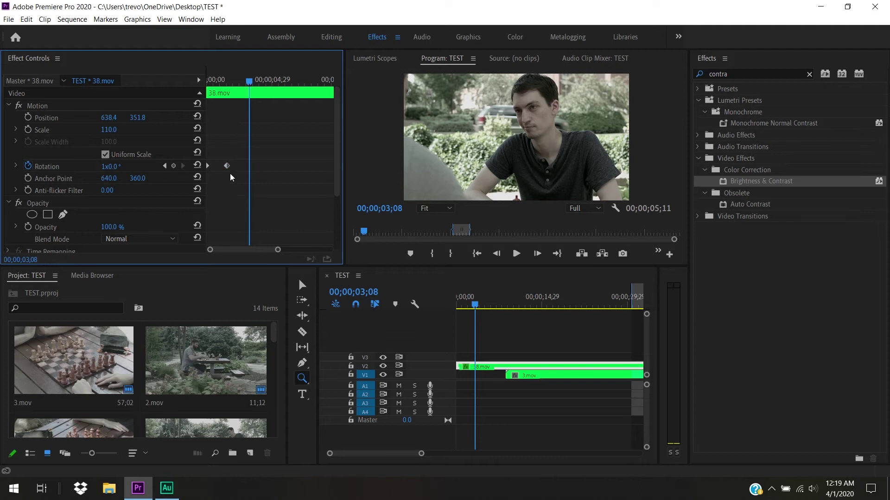
left_click(226, 165)
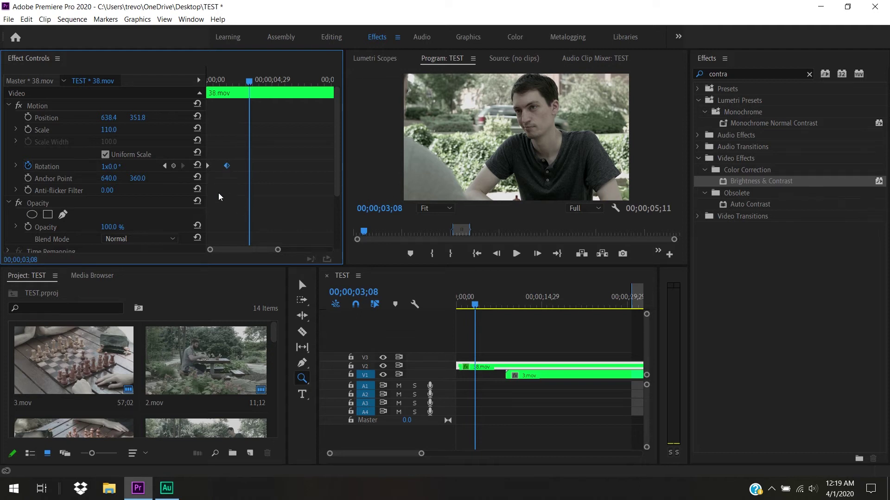
left_click(108, 167)
type("180")
key("Return")
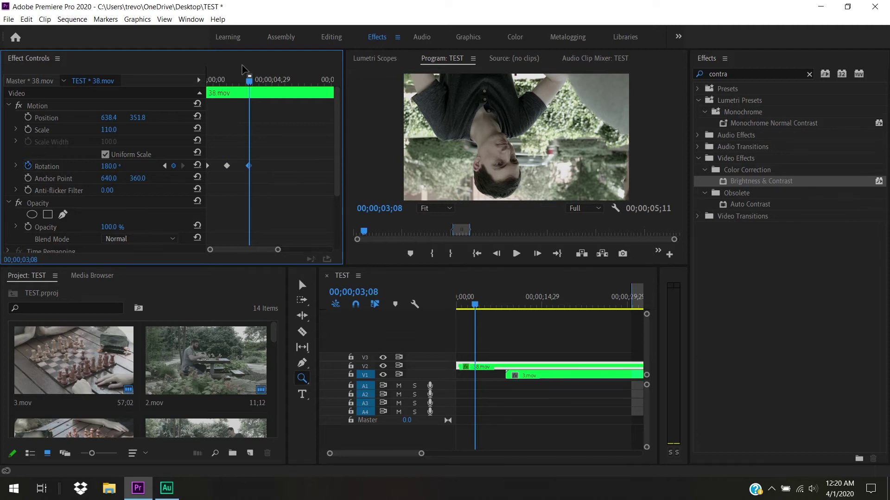
mouse_move(251, 81)
left_mouse_down()
mouse_move(209, 81)
mouse_move(249, 95)
left_mouse_up()
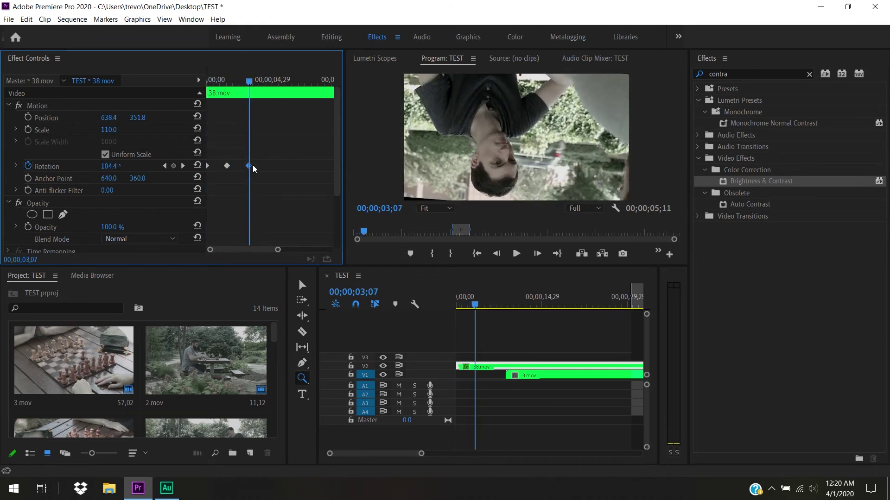
key("Delete")
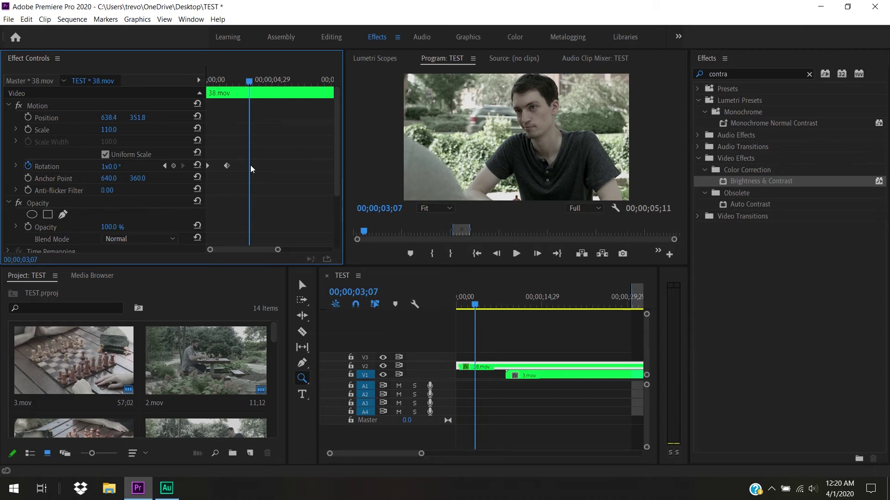
- Play 38.mov's full-turn rotation from the clip's start several times to examine how abruptly the motion starts and stops
key("Home")
key("space")
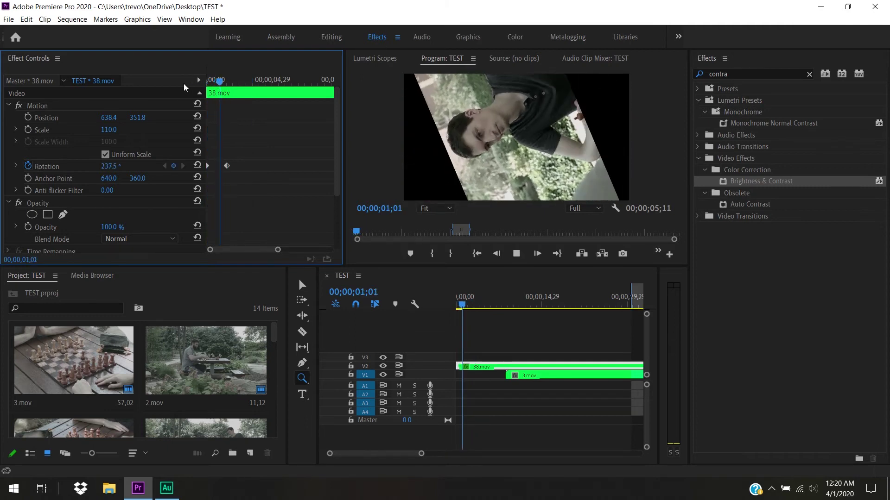
key("space")
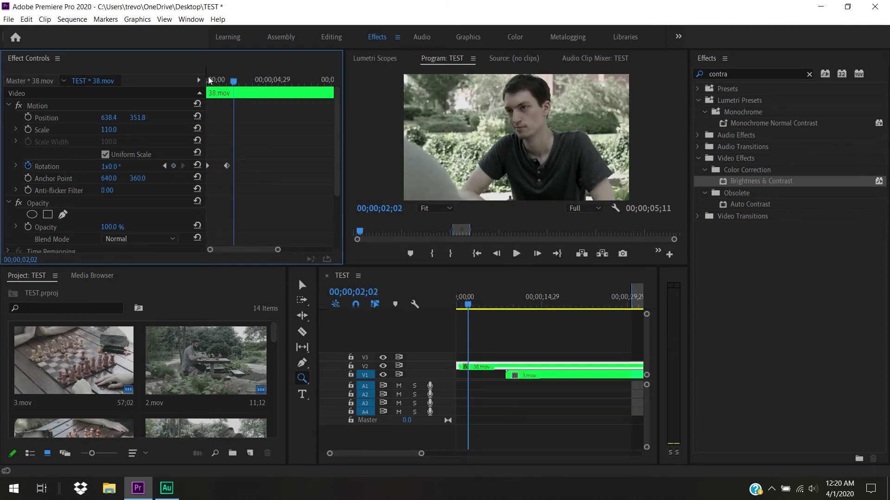
key("Home")
key("space")
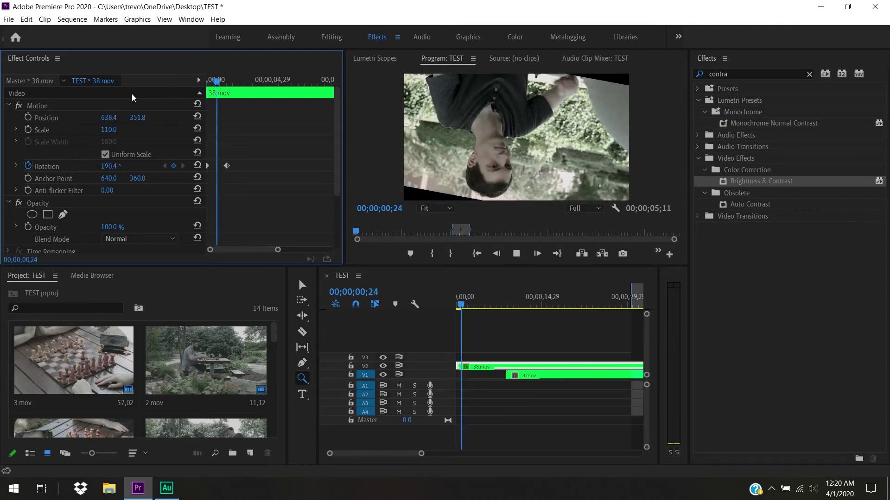
key("space")
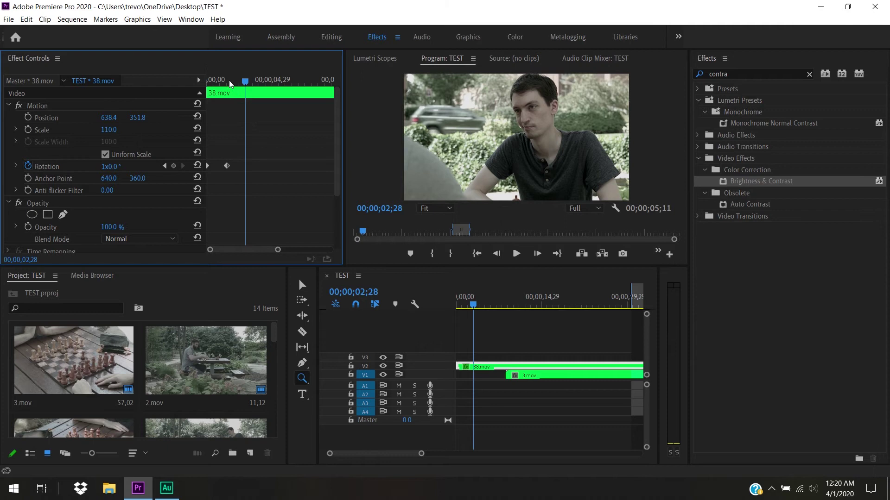
key("Home")
key("space")
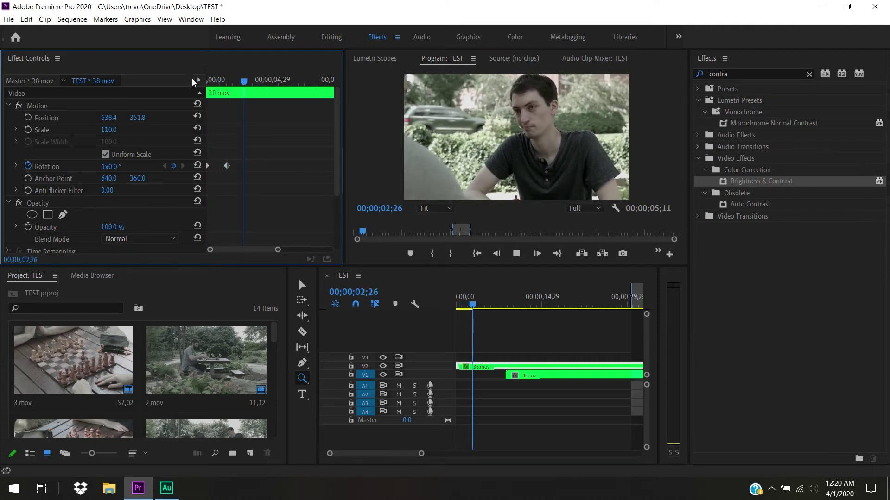
key("space")
left_click_drag(254, 82, 230, 92)
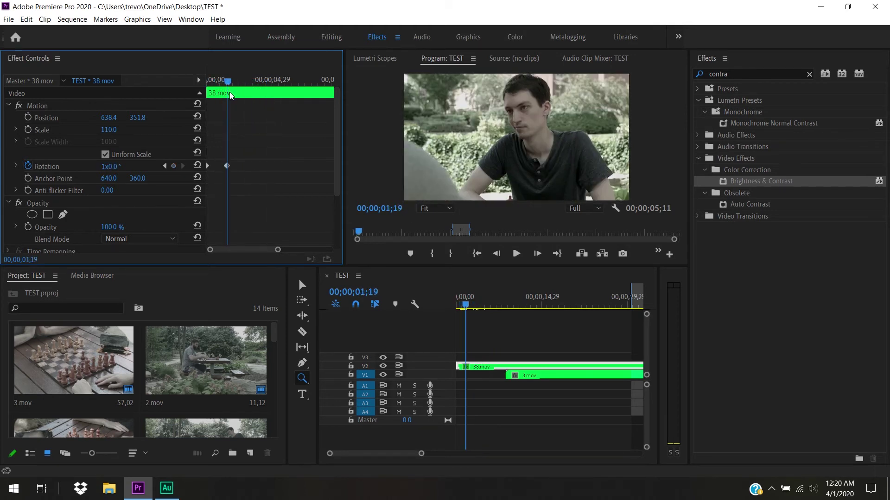
left_click_drag(278, 250, 271, 254)
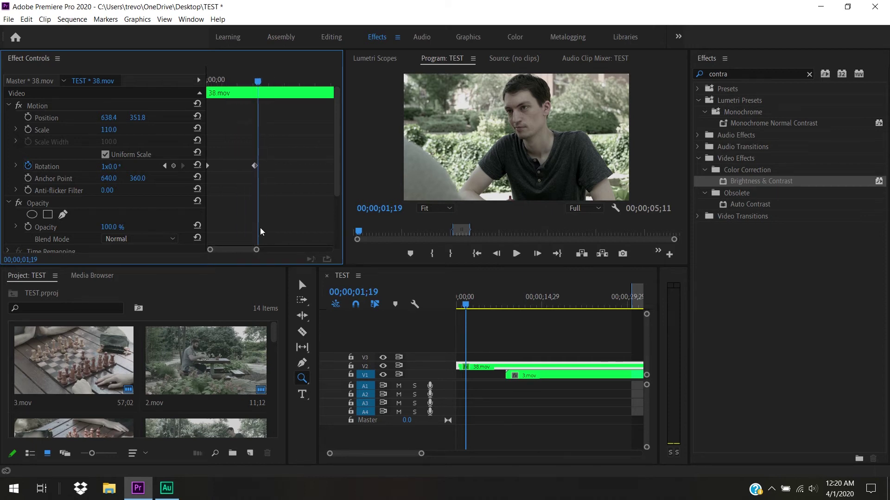
left_click(206, 83)
key("space")
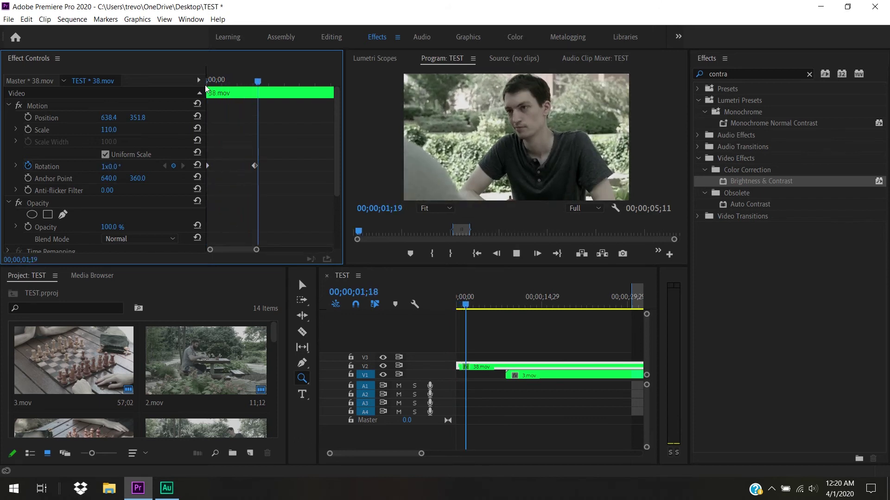
key("space")
- Apply Ease In to the full-turn Rotation keyframe and Ease Out to the Rotation keyframe at the clip's start
left_click(255, 167)
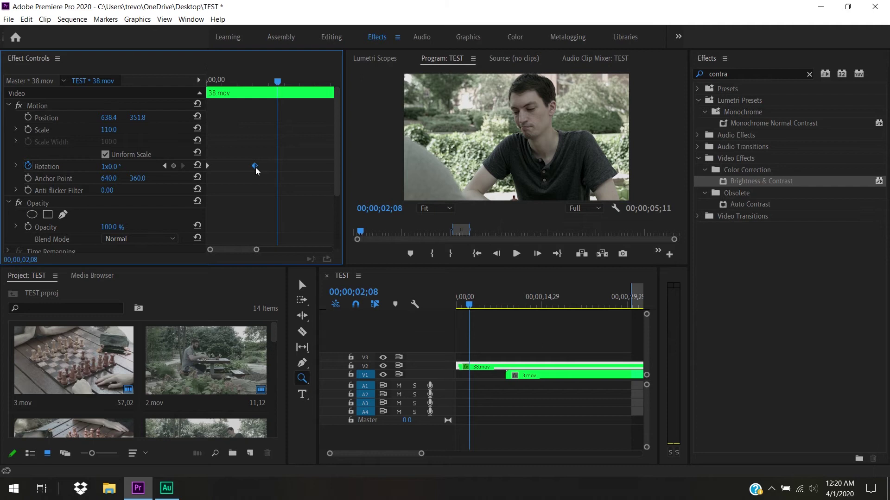
right_click(256, 169)
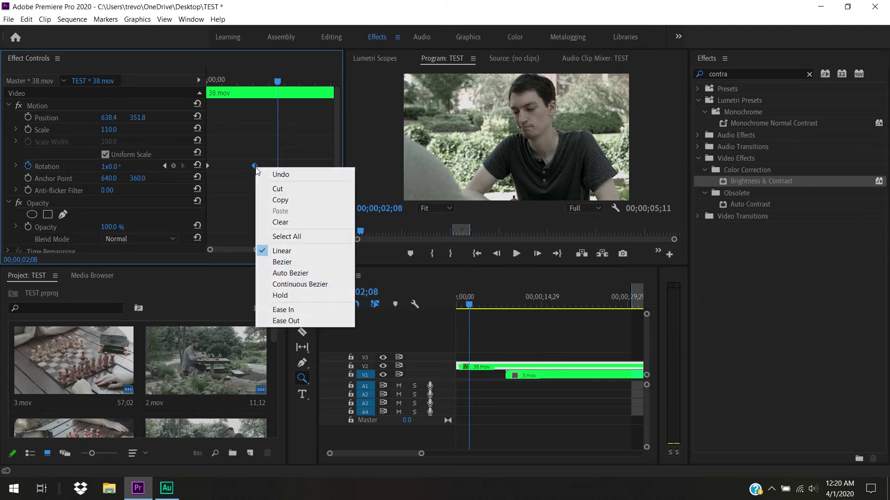
left_click(297, 313)
right_click(207, 166)
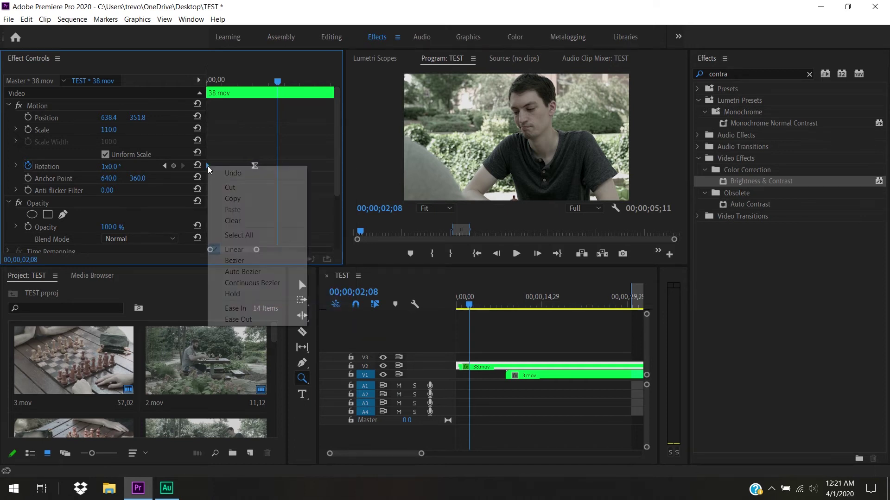
left_click(255, 320)
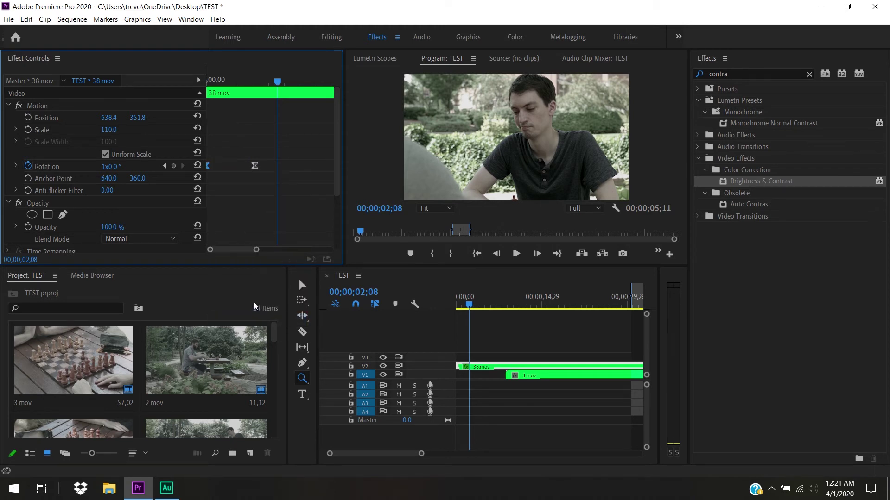
- Scrub back to 00;00;00;00 and play the eased rotation of 38.mov
left_click(243, 80)
left_click_drag(240, 76, 157, 67)
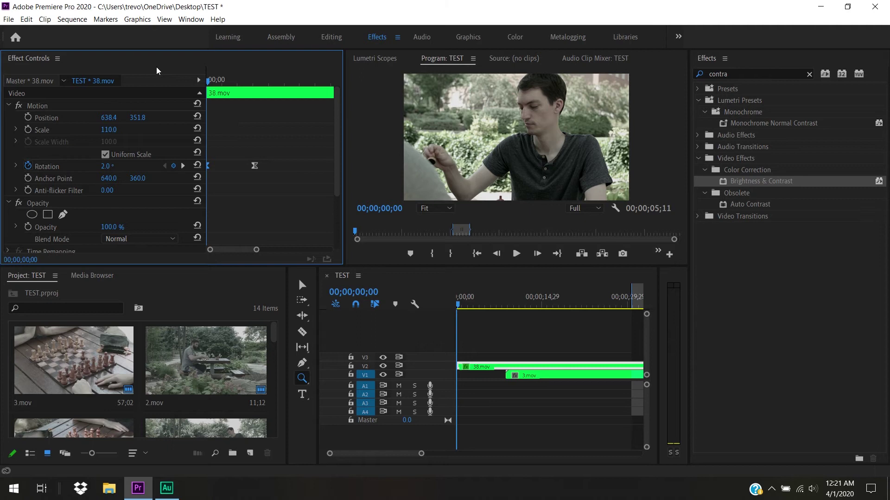
key("space")
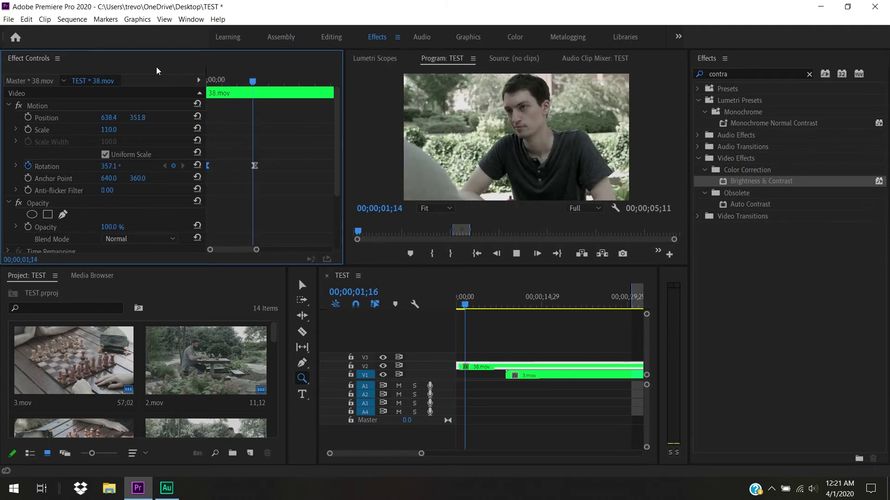
key("space")
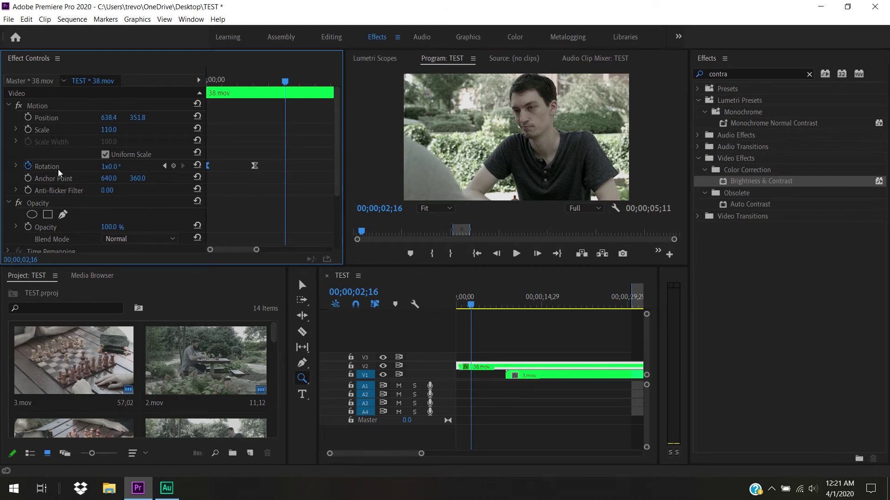
- Collapse the Motion and Opacity settings, and find the Lens Flare effect with "lens flare" to apply it to 38.mov on V2
left_click(9, 106)
left_click(8, 117)
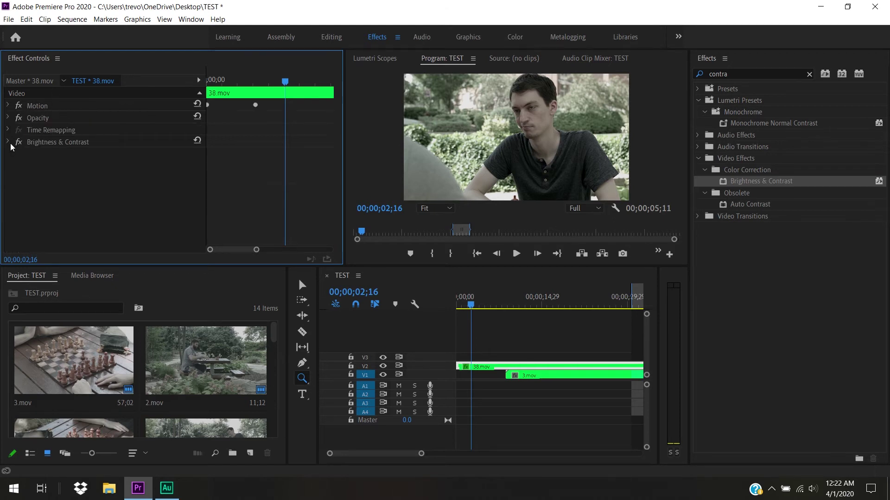
left_click(809, 74)
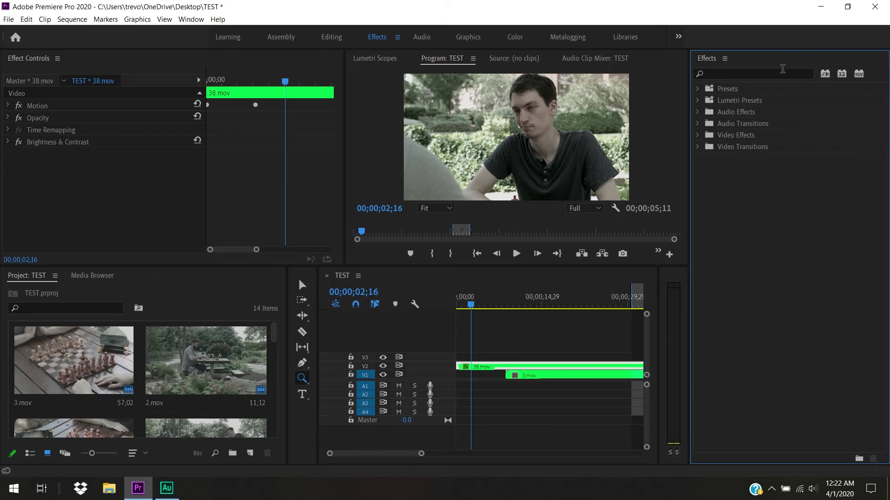
left_click(775, 73)
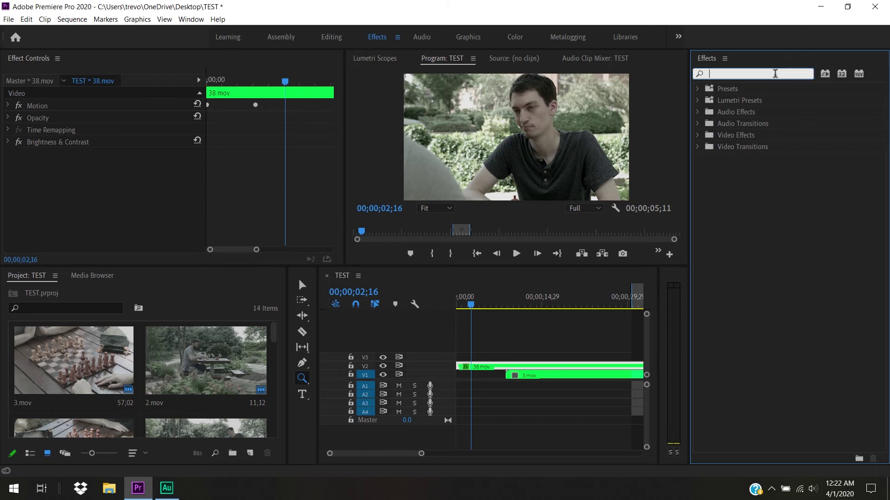
type("le")
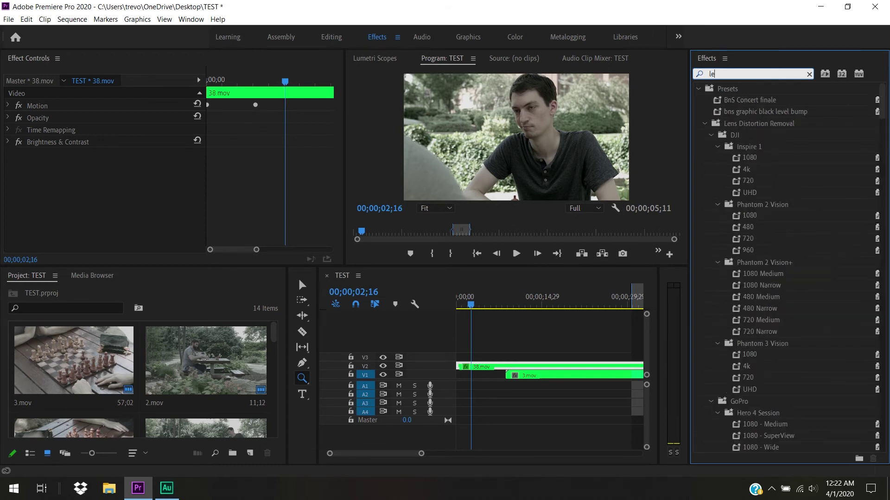
type("ns fla")
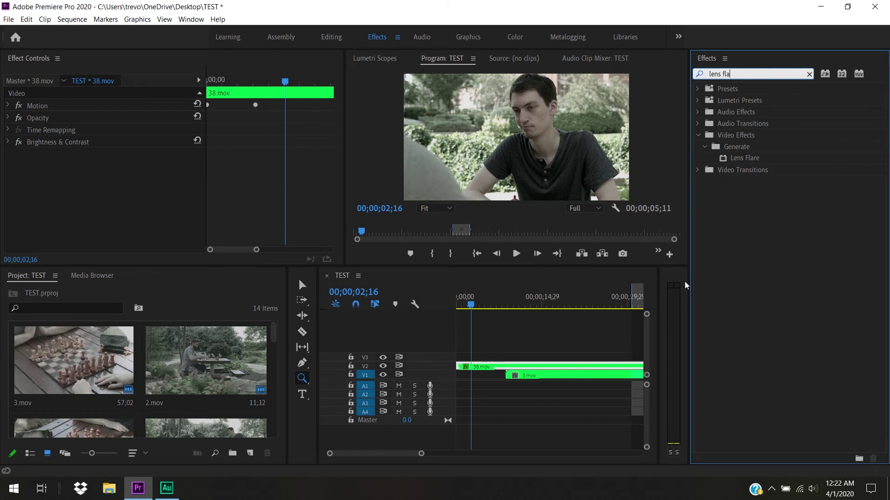
type("v")
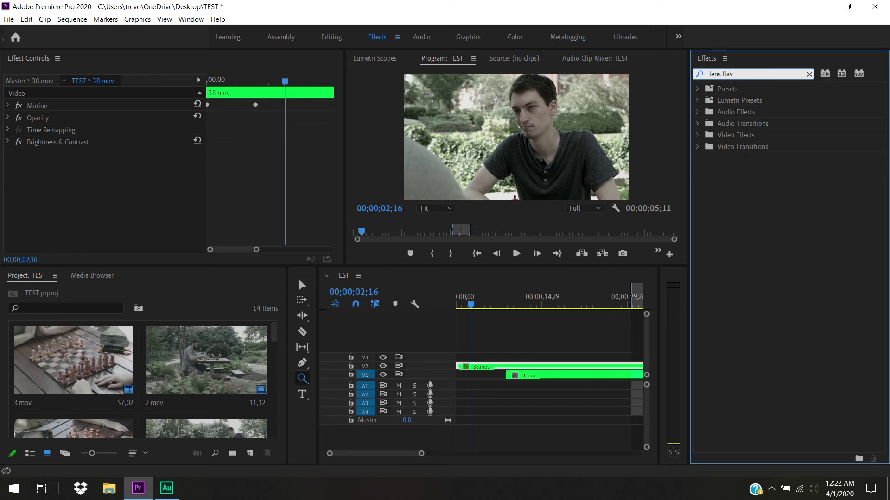
key("BackSpace")
type("re")
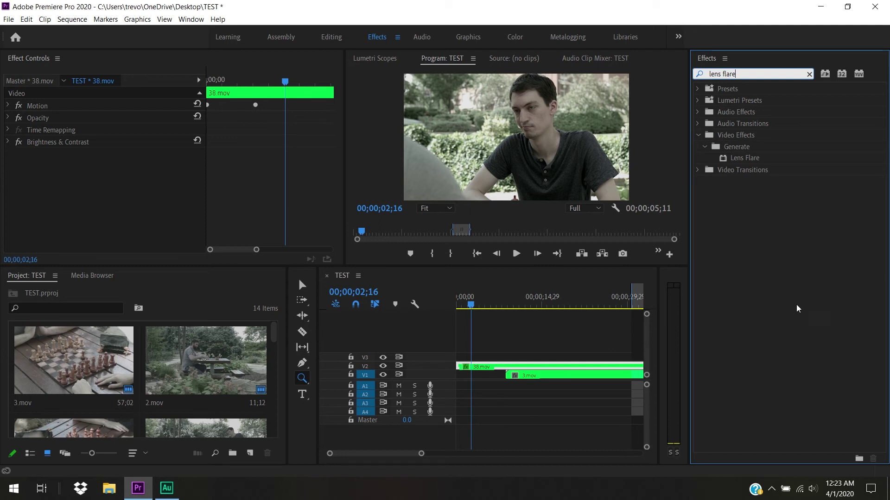
left_click_drag(735, 155, 495, 372)
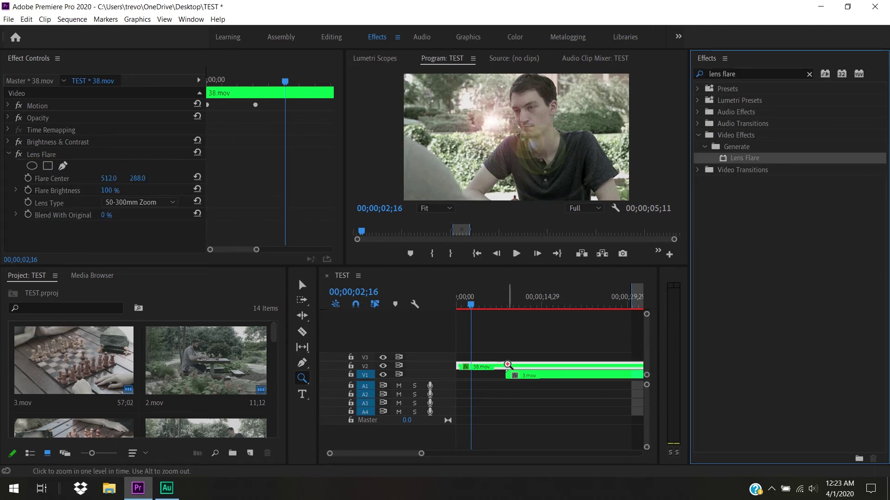
- Try the 35mm Prime lens type on the Lens Flare, then set it to 105mm Prime
left_click(158, 202)
left_click(157, 225)
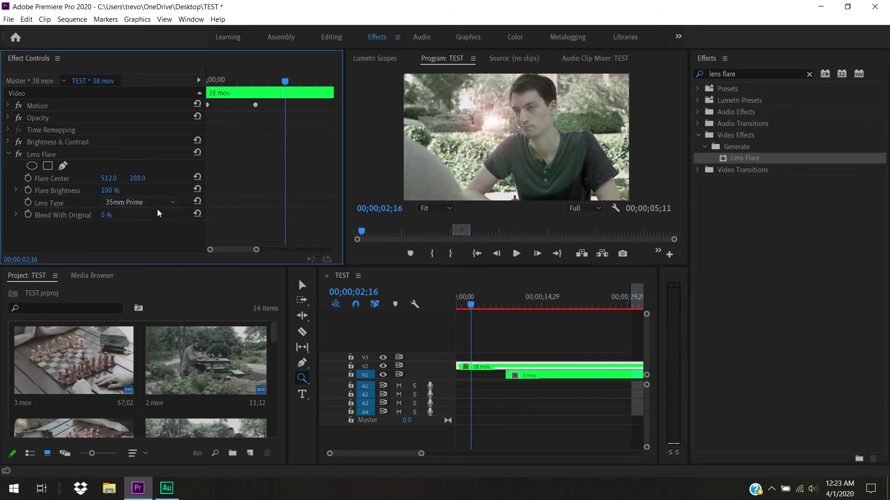
left_click(157, 203)
left_click(154, 238)
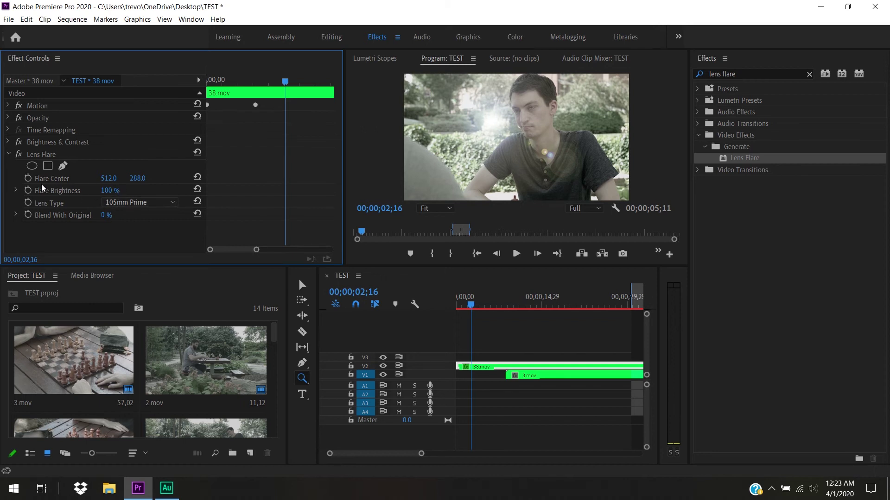
- Set the Lens Flare's Flare Center to 392.0, 141.0 and enable keyframing for it at 00;00;02;16
left_click_drag(109, 178, 61, 178)
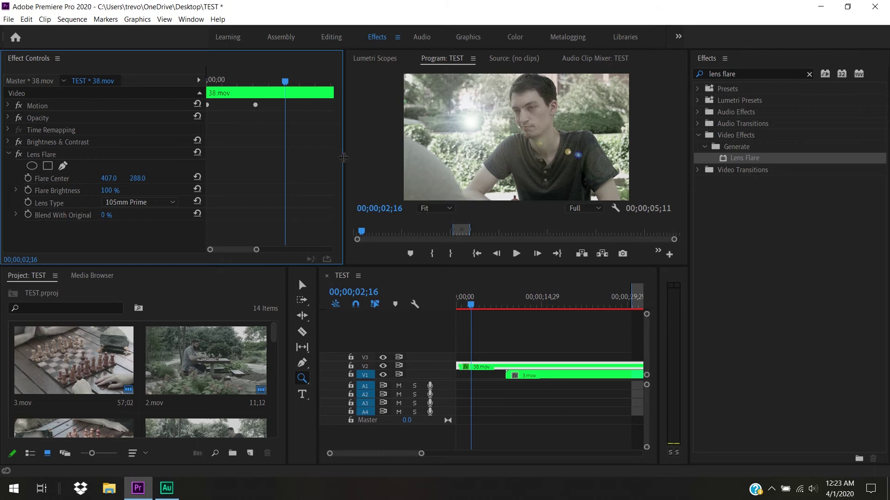
left_click_drag(140, 181, 102, 178)
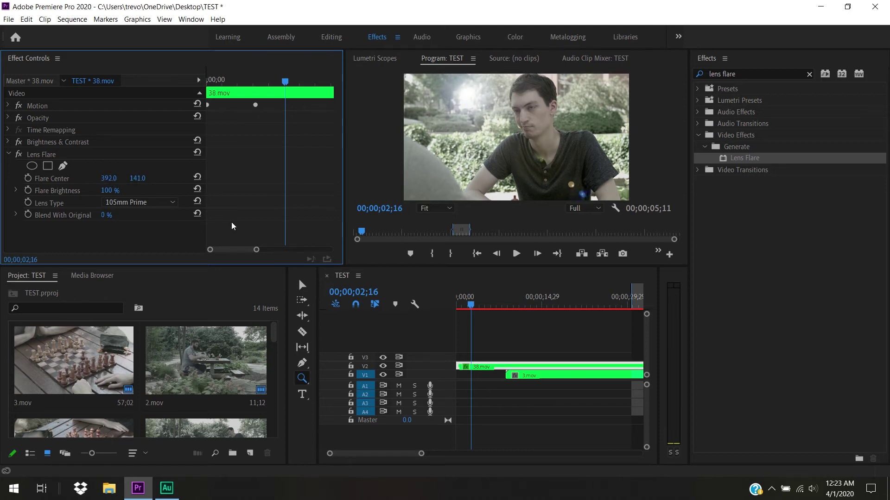
left_click(29, 178)
- Shift the Flare Center at 00;00;01;18 to create a second keyframe, and scrub forward to preview the flare's movement
mouse_move(470, 305)
left_mouse_down()
mouse_move(510, 307)
mouse_move(424, 317)
mouse_move(491, 318)
mouse_move(465, 321)
left_mouse_up()
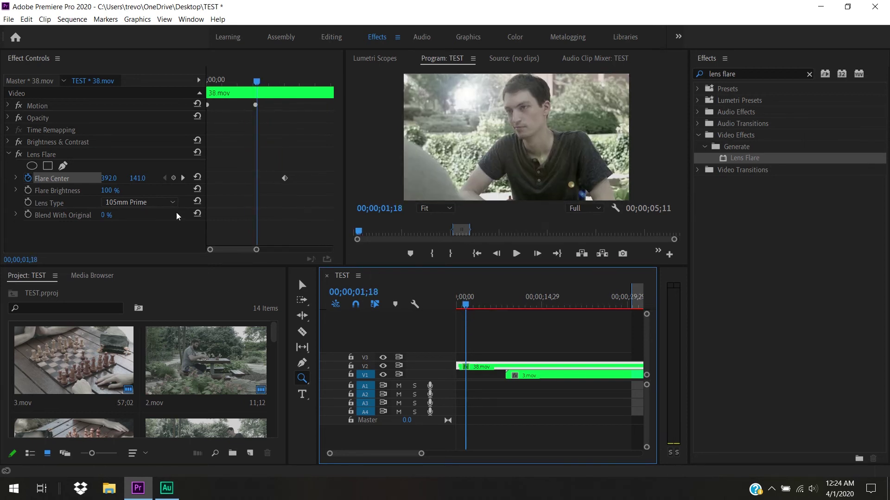
mouse_move(142, 184)
left_mouse_down()
mouse_move(93, 183)
mouse_move(140, 180)
left_mouse_up()
mouse_move(467, 307)
left_mouse_down()
mouse_move(480, 305)
mouse_move(464, 307)
mouse_move(470, 312)
left_mouse_up()
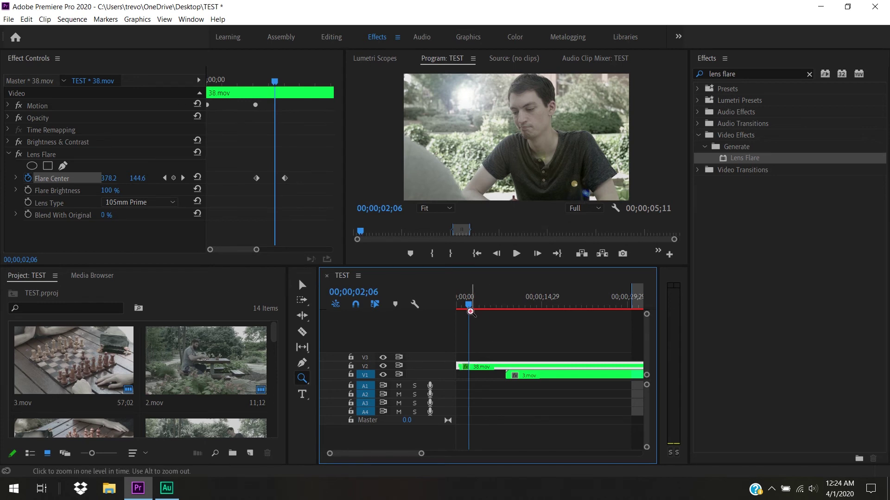
left_click_drag(469, 308, 472, 308)
- Apply Ease In temporal interpolation to the last Flare Center keyframe of the Lens Flare
left_click(283, 180)
right_click(284, 179)
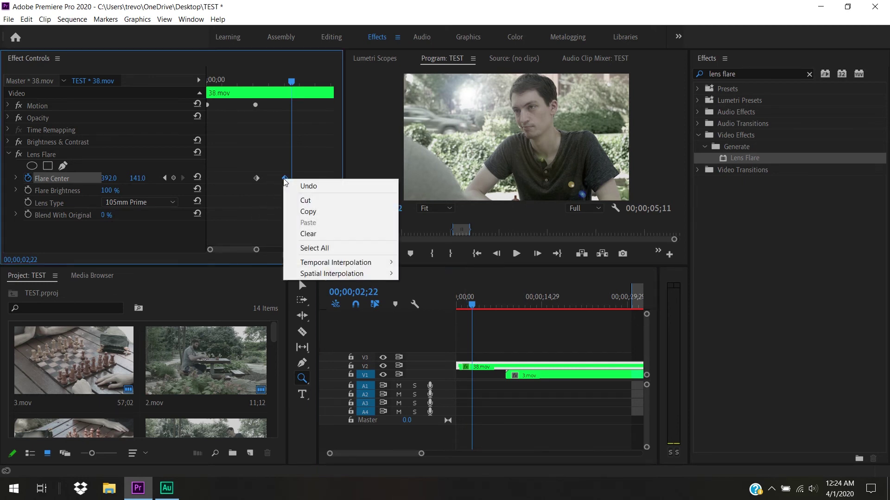
mouse_move(349, 264)
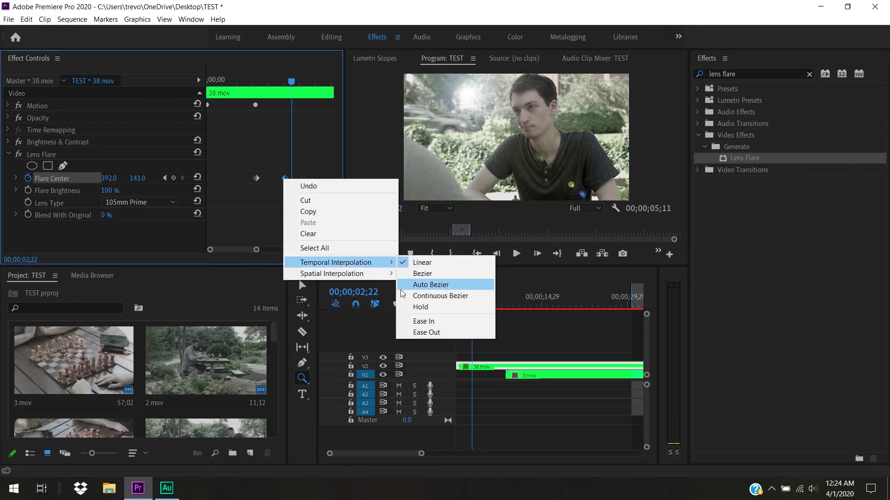
left_click(428, 320)
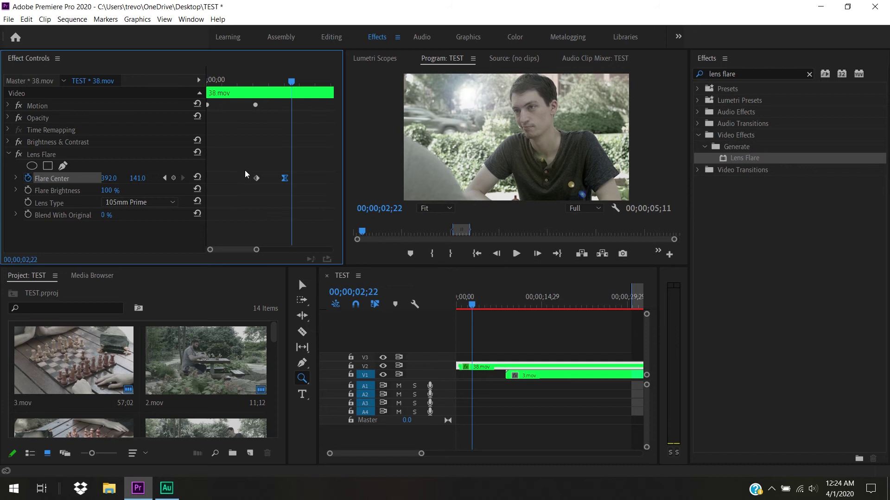
- Apply Ease Out temporal interpolation to the first Flare Center keyframe, and play back the eased flare movement
right_click(257, 178)
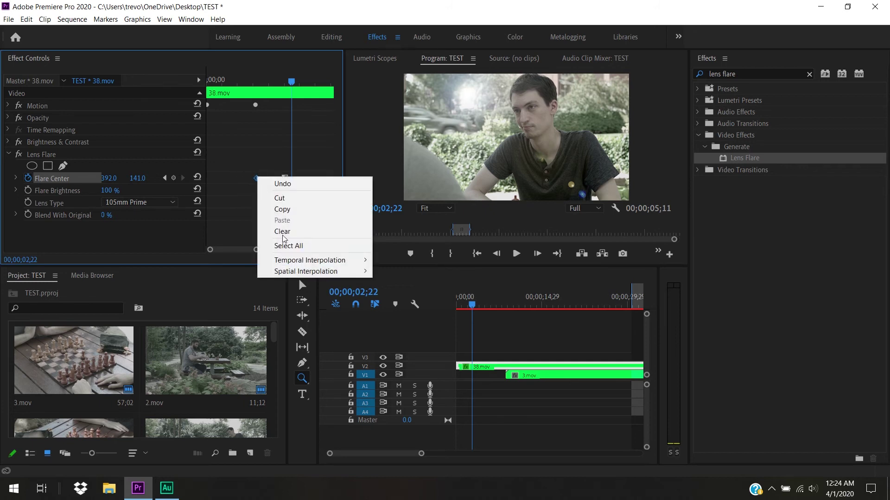
mouse_move(293, 261)
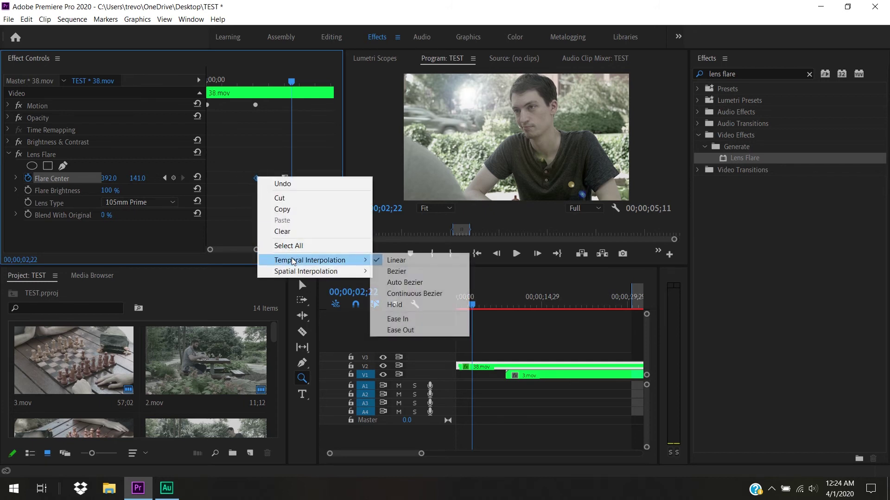
left_click(427, 330)
left_click(465, 307)
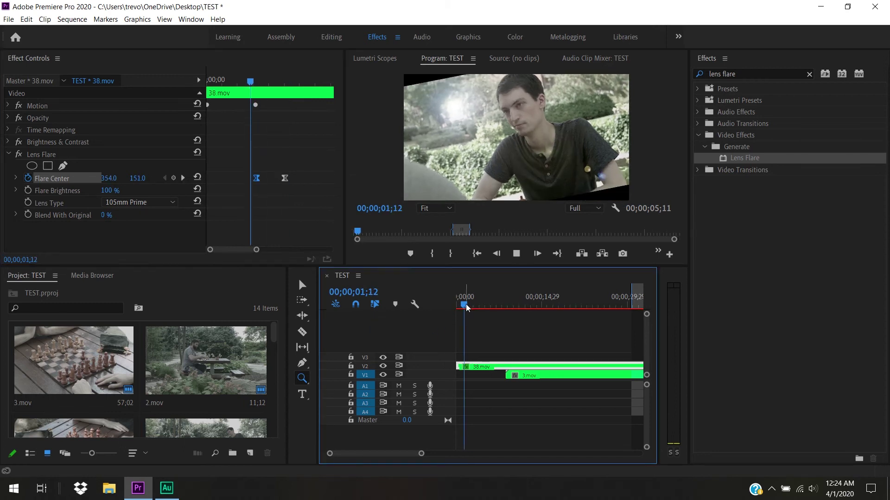
key("space")
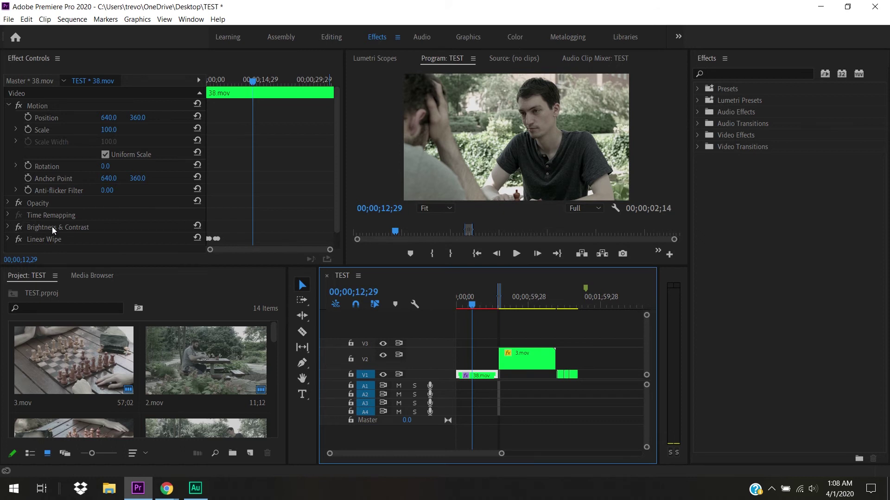
- Toggle the Brightness & Contrast effect on 38.mov off and on repeatedly to compare the image with and without it
left_click(18, 228)
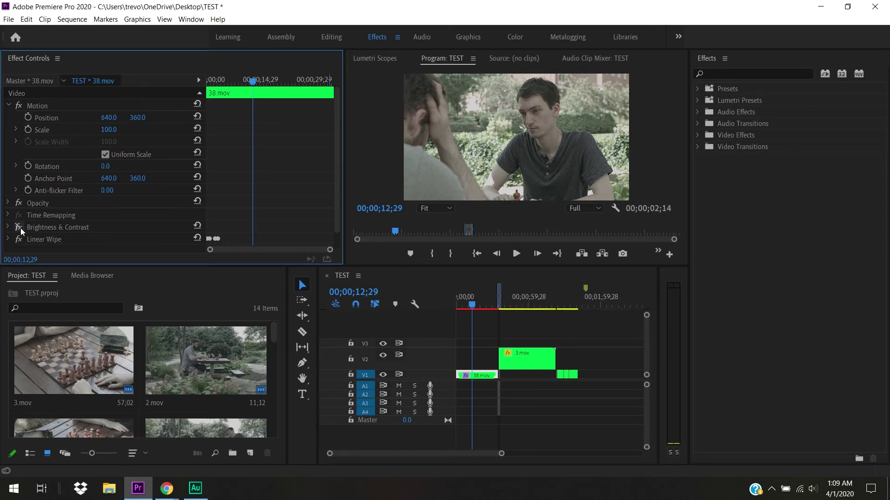
left_click(19, 227)
left_click(19, 227)
left_click(48, 229)
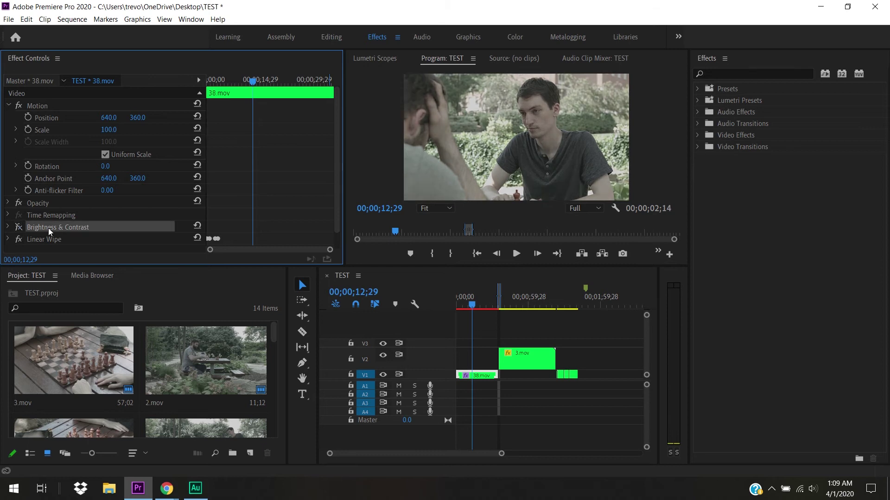
left_click(19, 228)
left_click(20, 228)
left_click(19, 228)
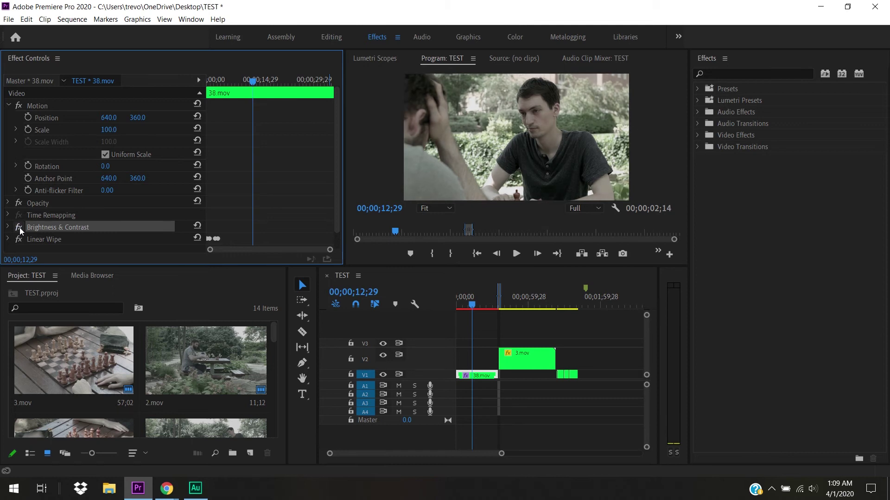
left_click(19, 228)
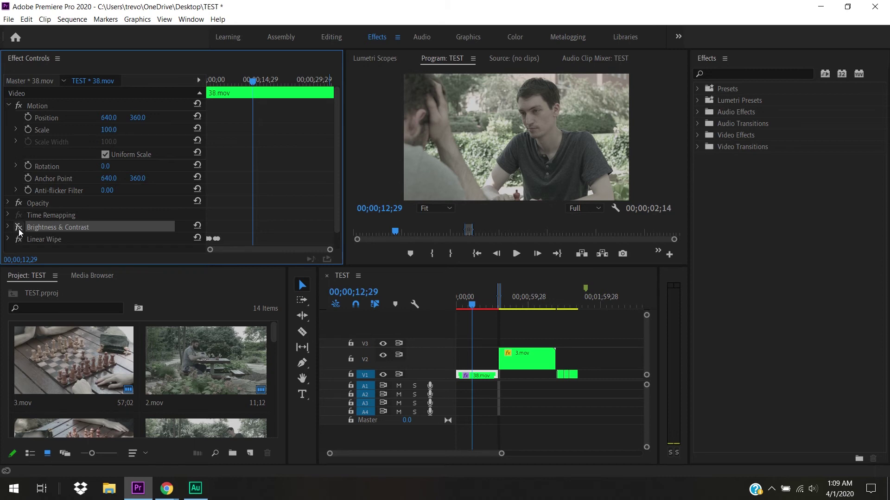
left_click(19, 230)
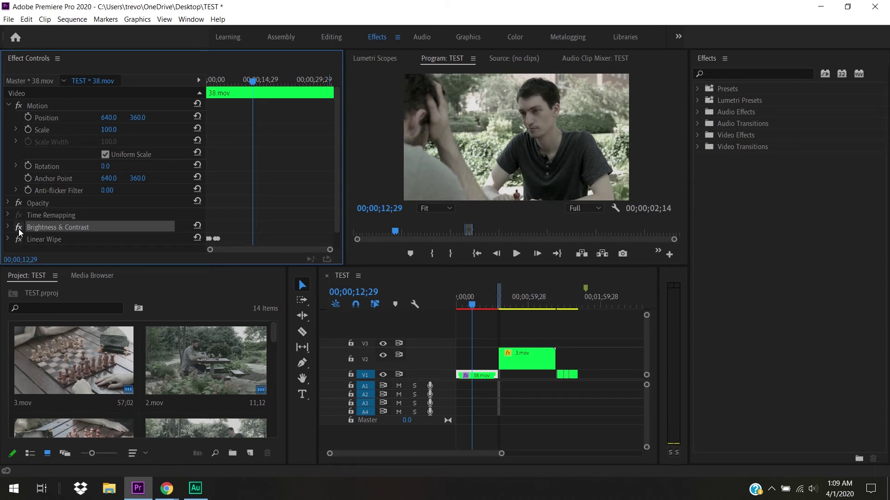
left_click(19, 230)
left_click(19, 230)
left_click(19, 230)
left_click(19, 230)
left_click(19, 230)
left_click(19, 230)
left_click(19, 230)
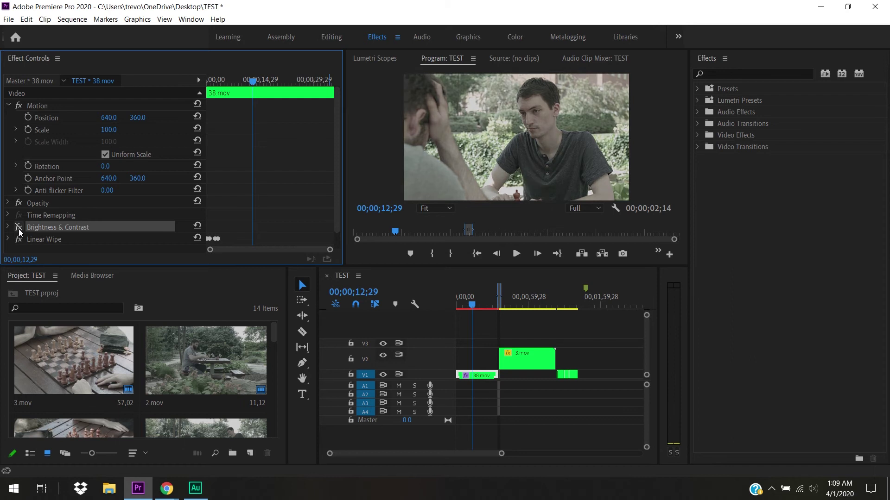
left_click(19, 230)
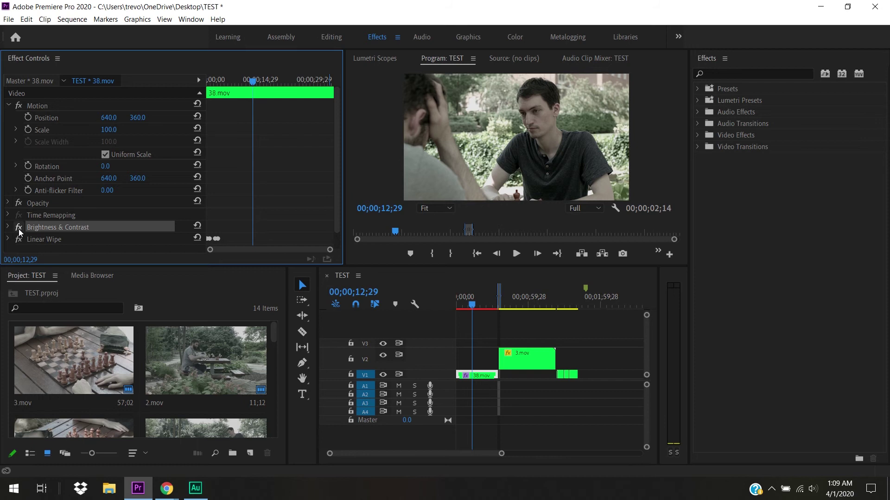
left_click_drag(235, 249, 226, 250)
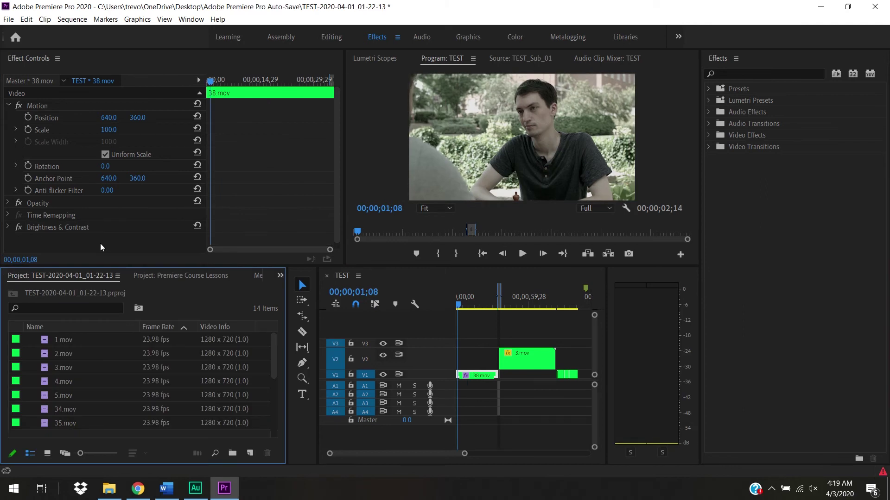
- Copy the 38.mov clip on V1 so its Brightness & Contrast effect can be reused on other clips
mouse_move(459, 307)
left_mouse_down()
mouse_move(476, 311)
mouse_move(466, 307)
left_mouse_up()
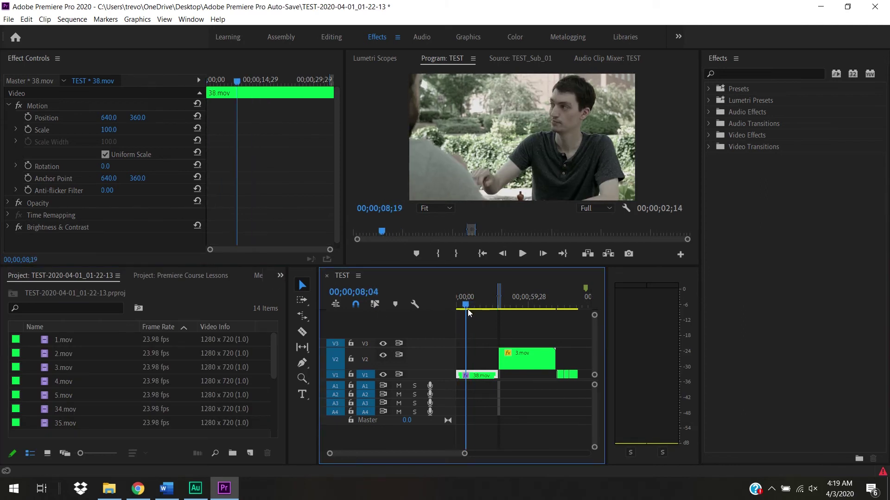
left_click(91, 228)
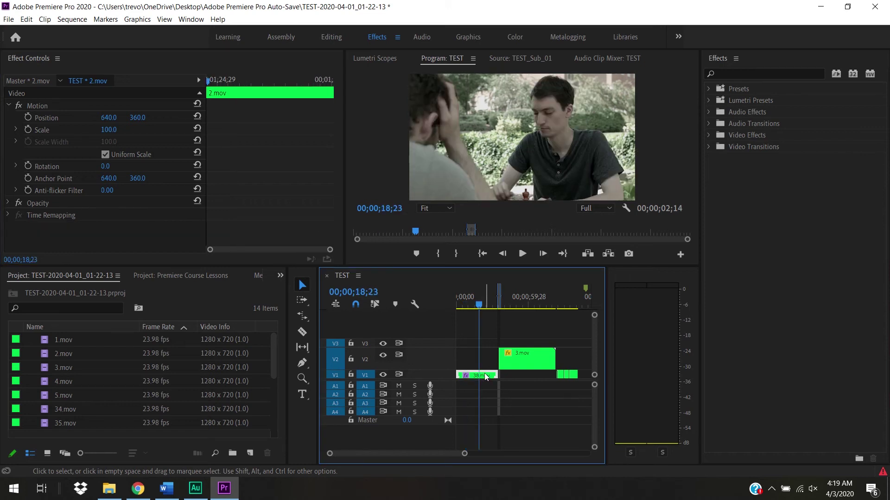
left_click(484, 374)
right_click(485, 375)
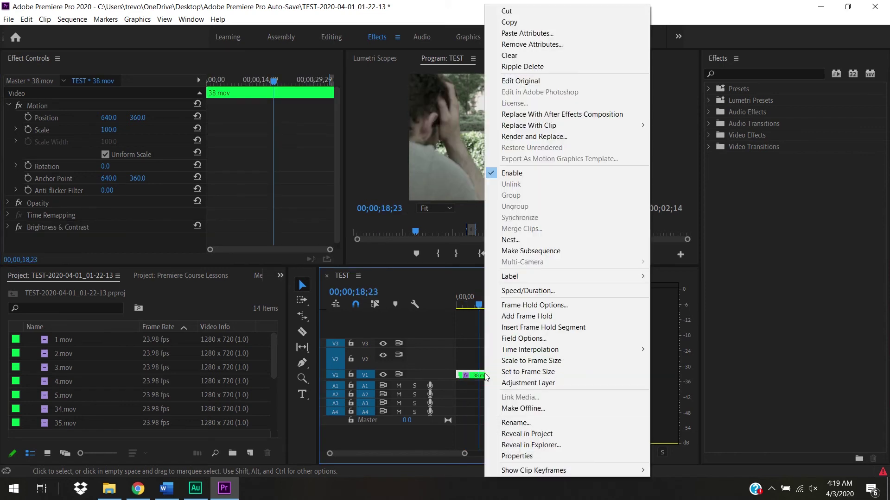
left_click(530, 21)
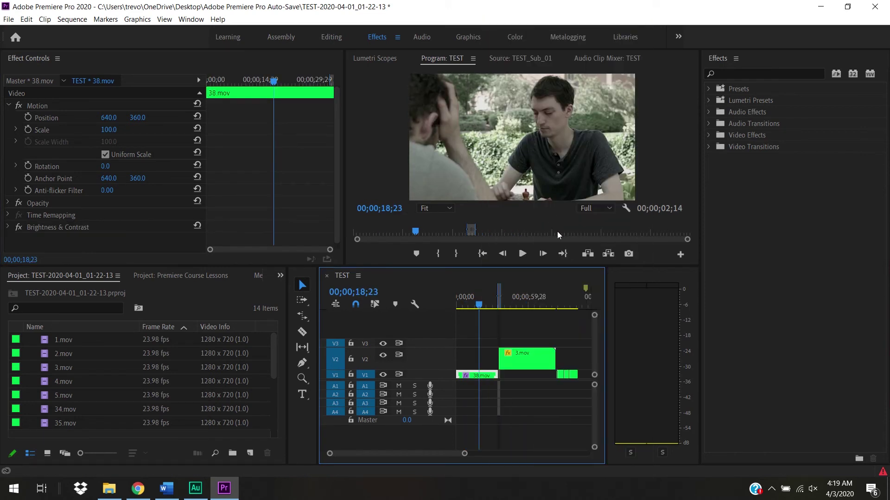
- Try pasting the copied attributes, including Brightness & Contrast, onto the 2.mov clip on V1, and undo the paste
left_click(561, 306)
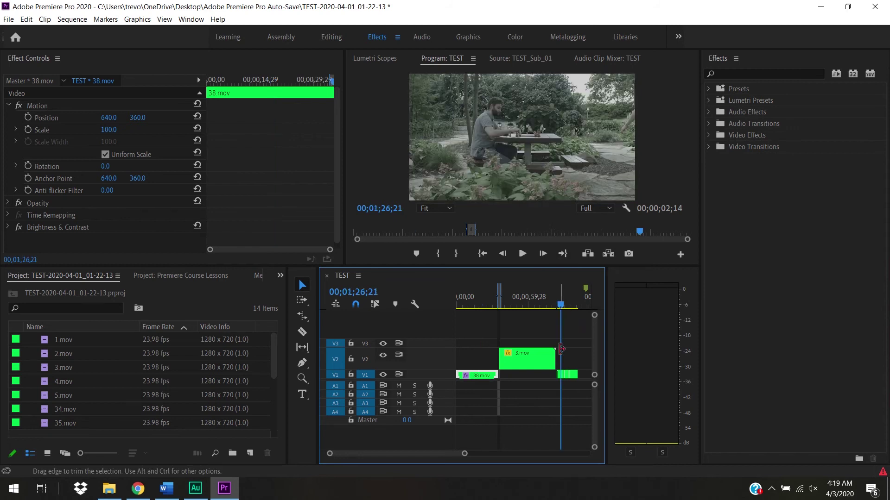
left_click(561, 376)
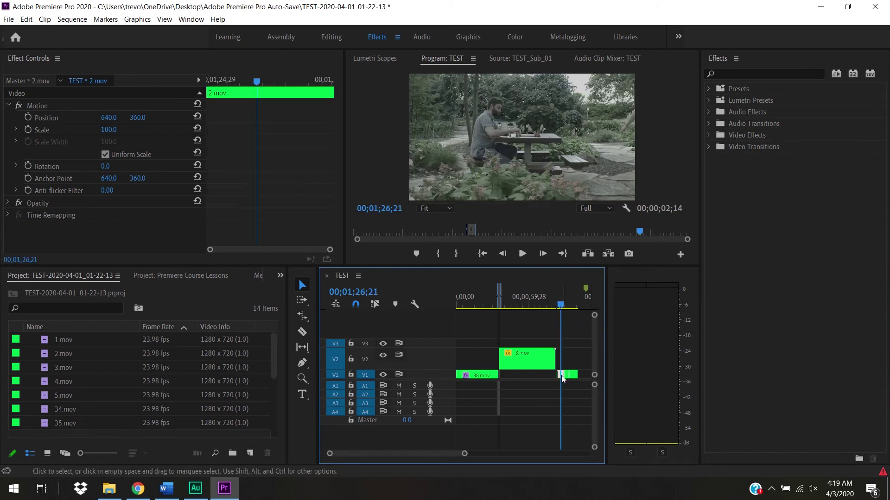
right_click(561, 375)
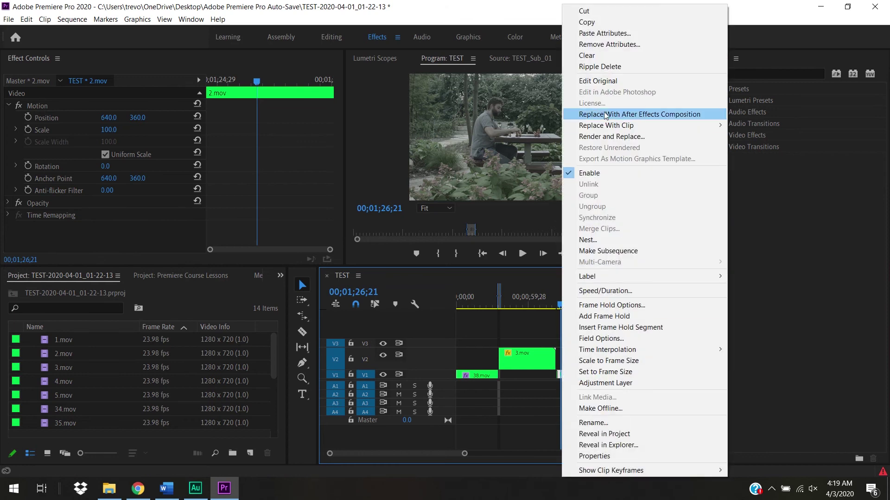
left_click(607, 33)
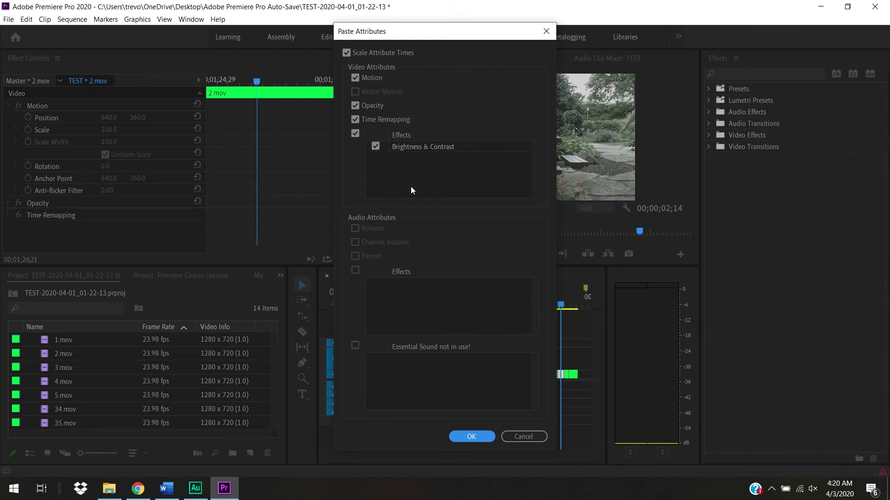
left_click(376, 146)
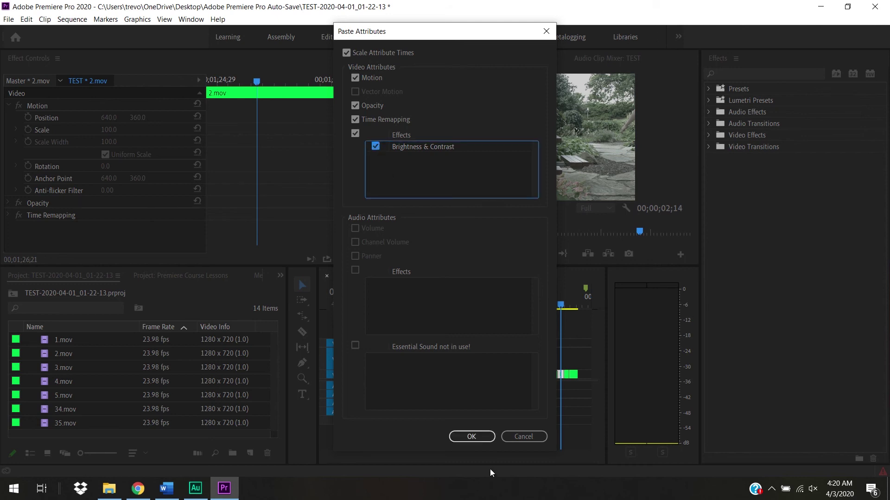
left_click(479, 435)
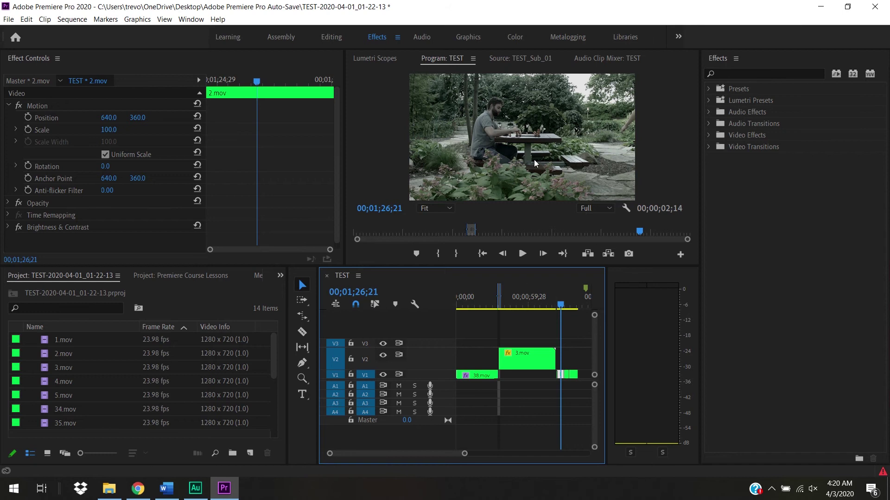
key("ctrl+z")
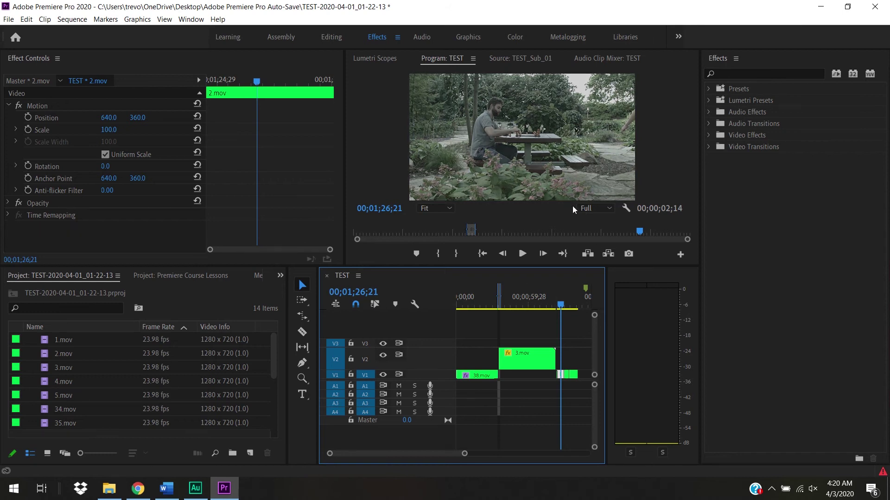
- Paste 38.mov's attributes, including Brightness & Contrast, onto the last three clips on V1, and scrub through them to check
left_click_drag(580, 385, 559, 373)
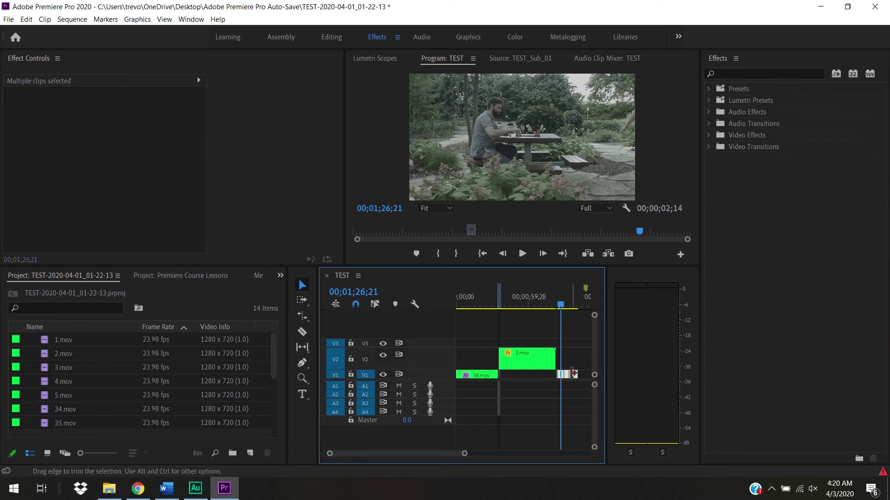
right_click(571, 376)
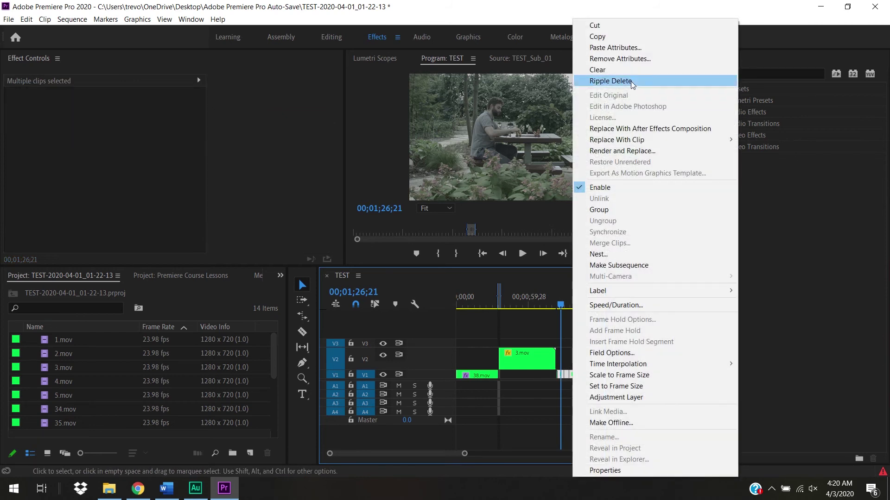
left_click(624, 49)
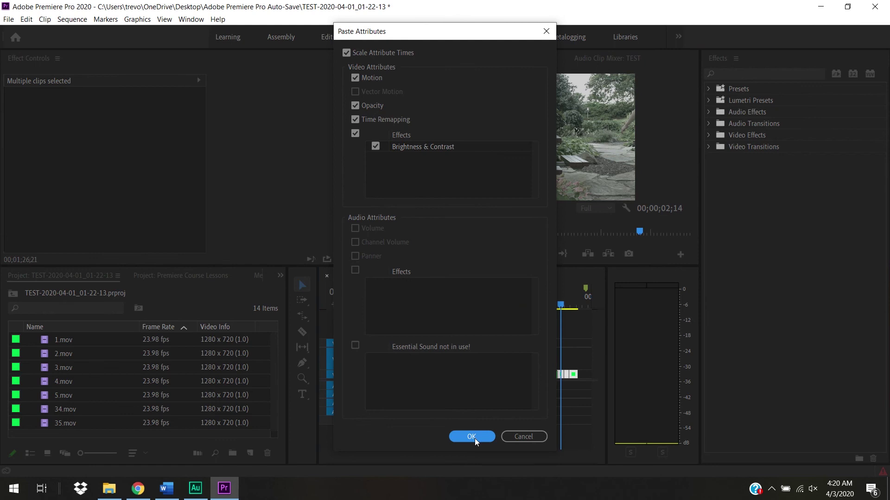
left_click(471, 437)
left_click(565, 307)
left_click_drag(566, 306, 572, 309)
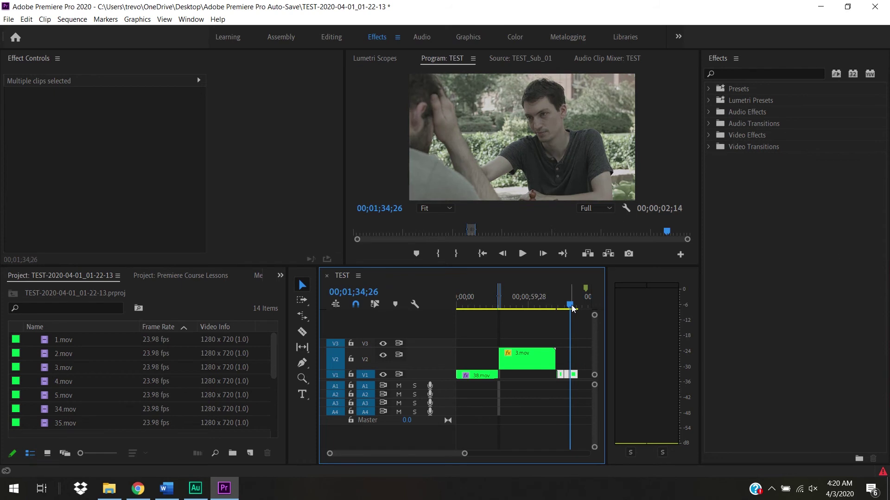
- Save the Brightness & Contrast effect on the 38.mov clip as a preset named B&C CHESS
left_click(479, 294)
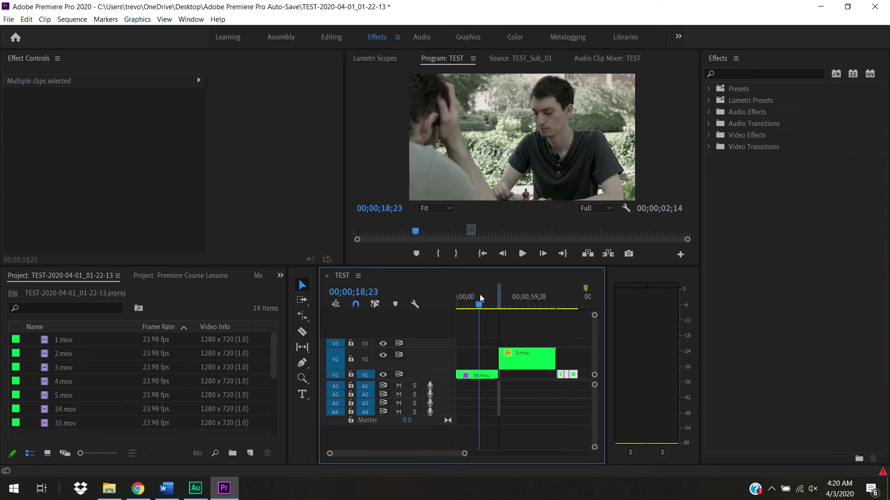
left_click(488, 377)
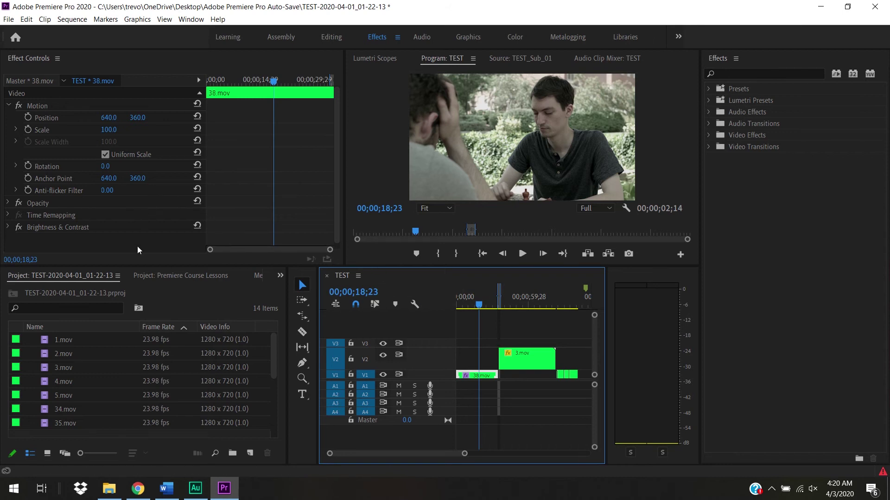
right_click(86, 231)
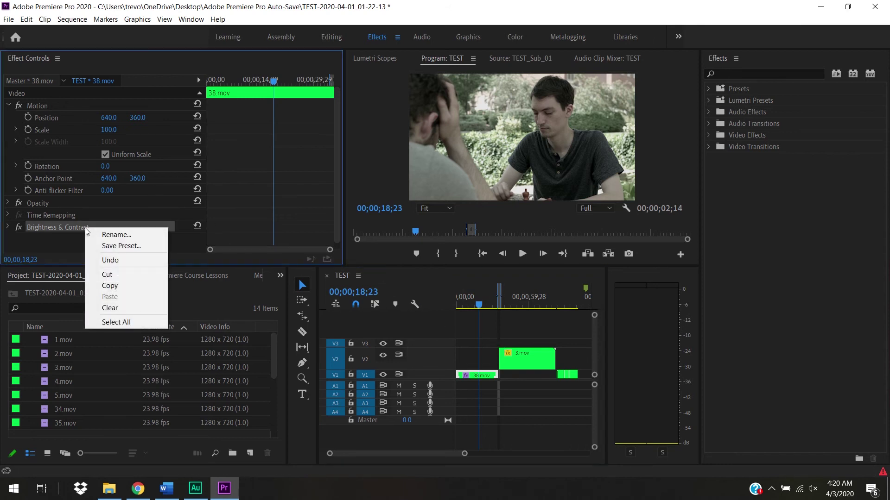
left_click(125, 247)
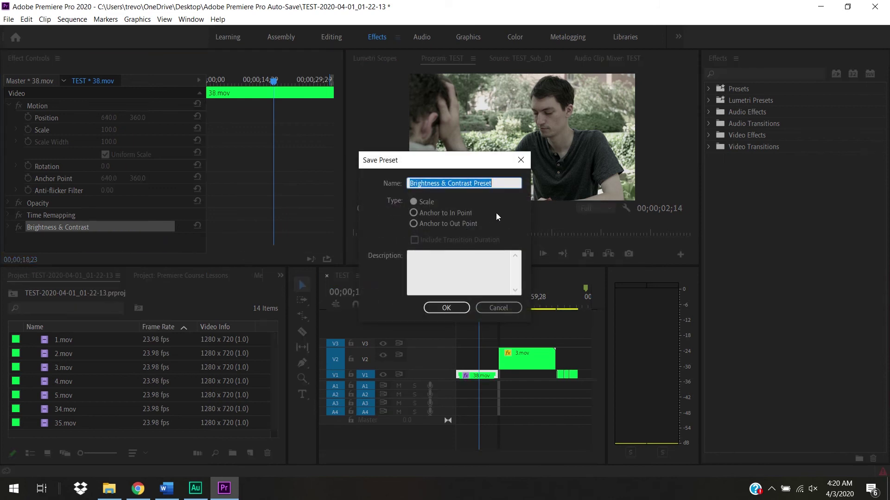
type("B")
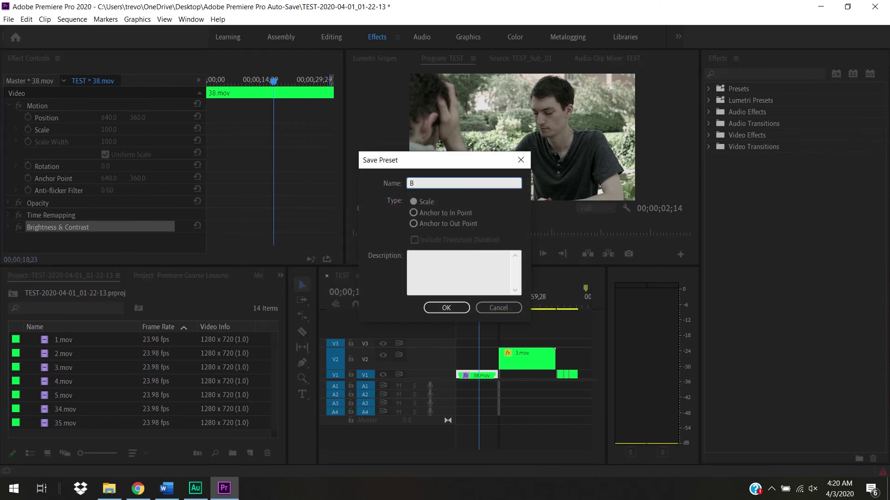
type("&C CHESS")
left_click(456, 311)
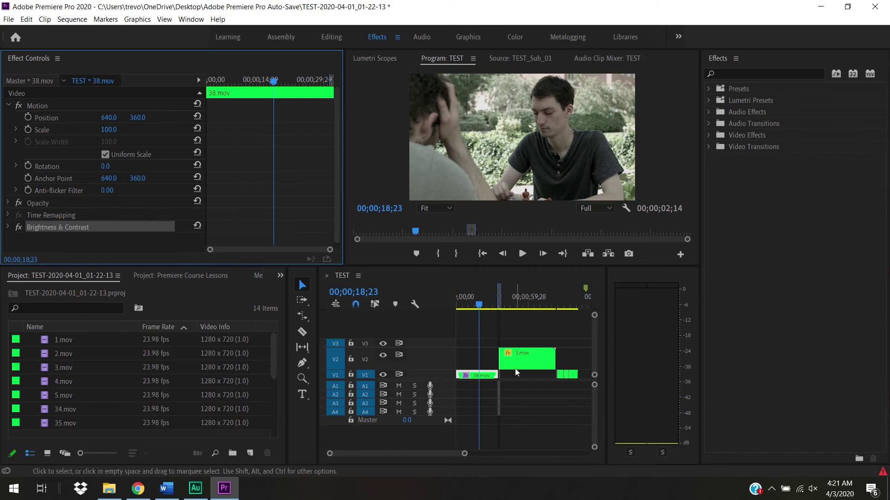
- Try the saved B&C CHESS preset on the 36.mov clip on V1, and undo its application
left_click(562, 306)
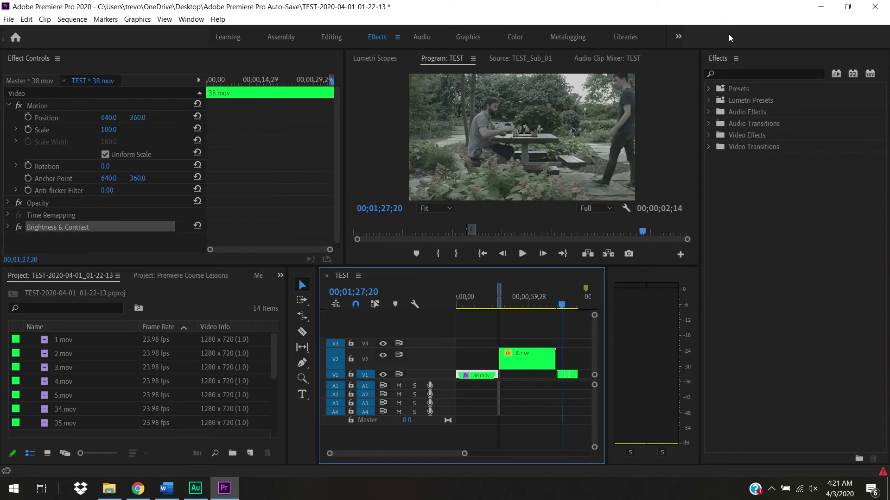
left_click(747, 90)
left_click(709, 89)
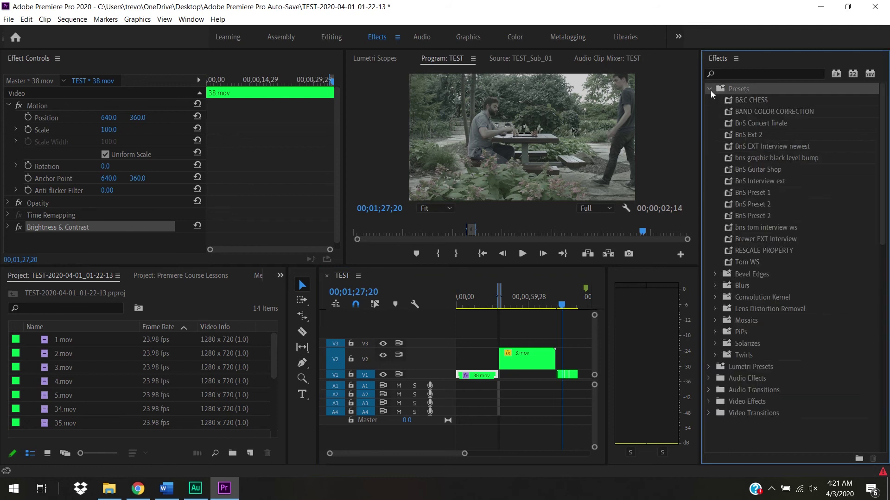
left_click(746, 103)
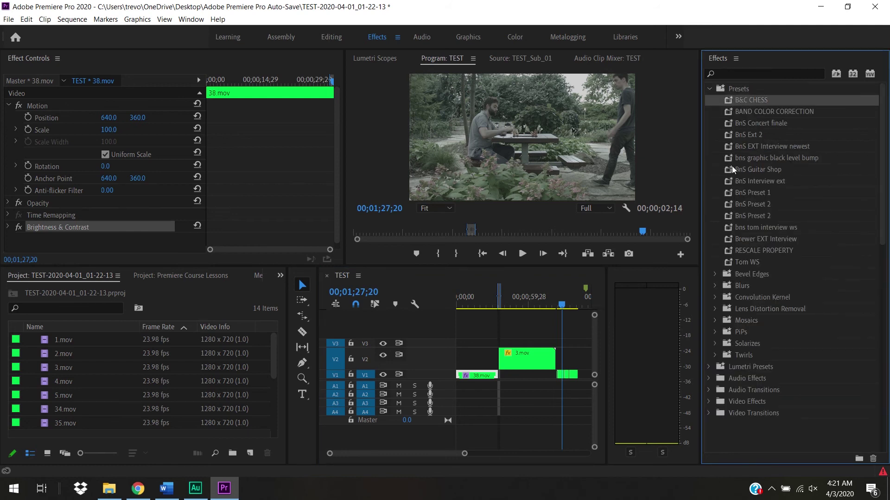
left_click_drag(564, 311, 567, 311)
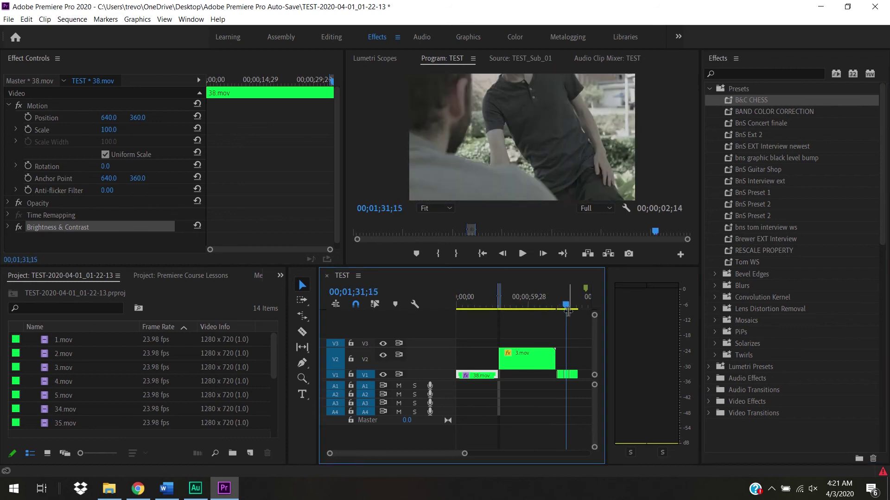
left_click_drag(756, 100, 568, 376)
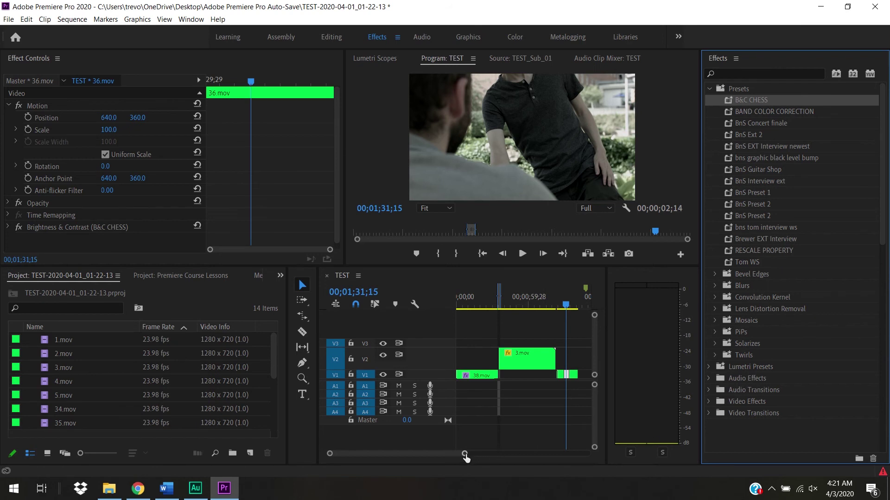
left_click_drag(464, 453, 461, 454)
key("ctrl+z")
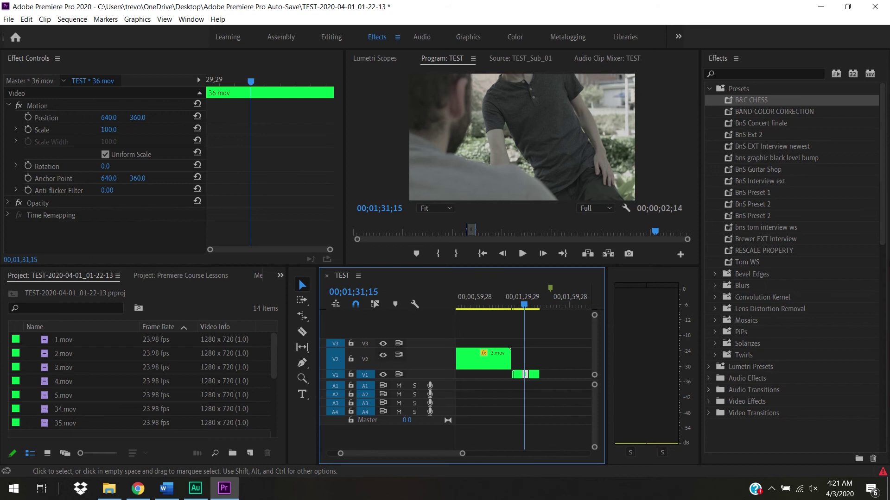
left_click(709, 89)
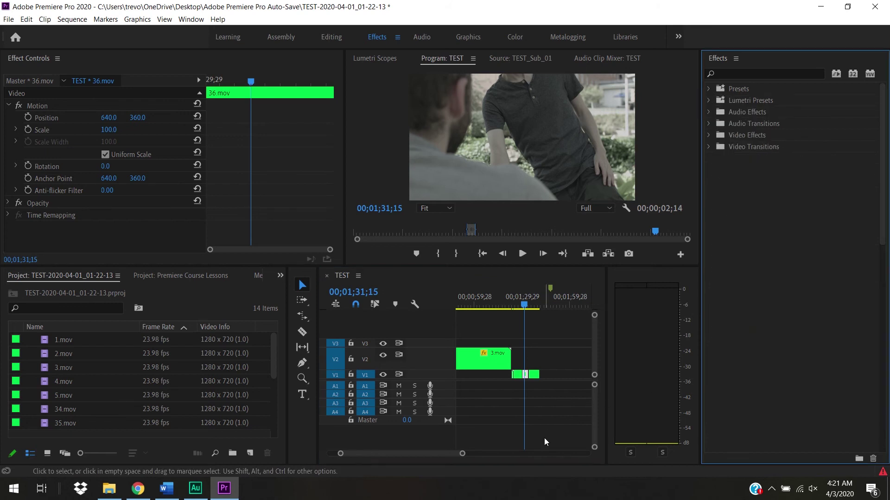
- Add a Cross Dissolve video transition at the cut between 36.mov and 39.mov on V1
left_click_drag(463, 457, 433, 449)
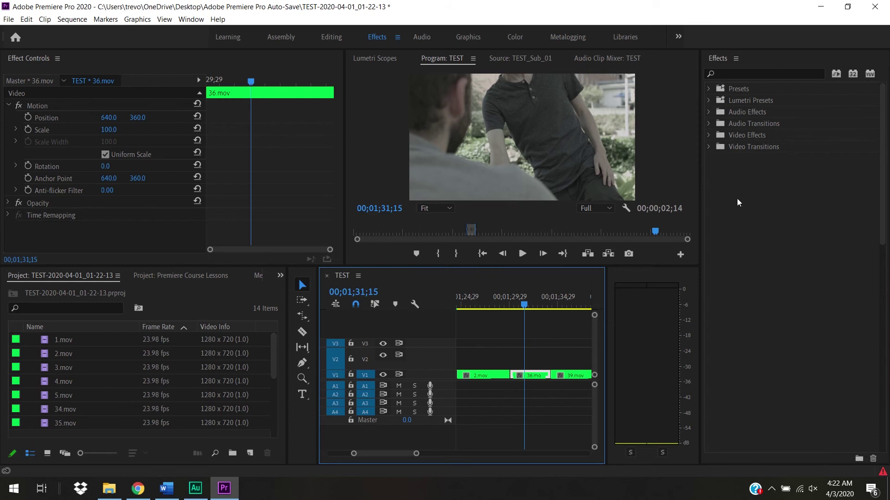
left_click(708, 147)
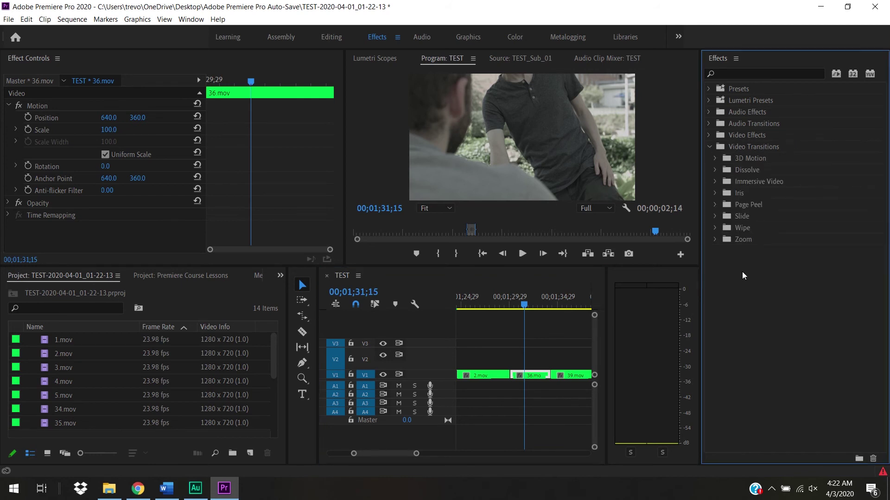
left_click(716, 170)
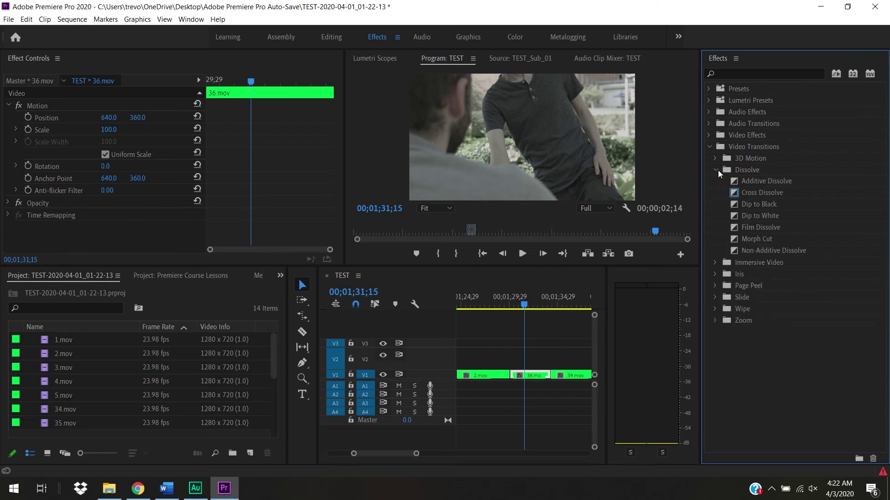
left_click(760, 193)
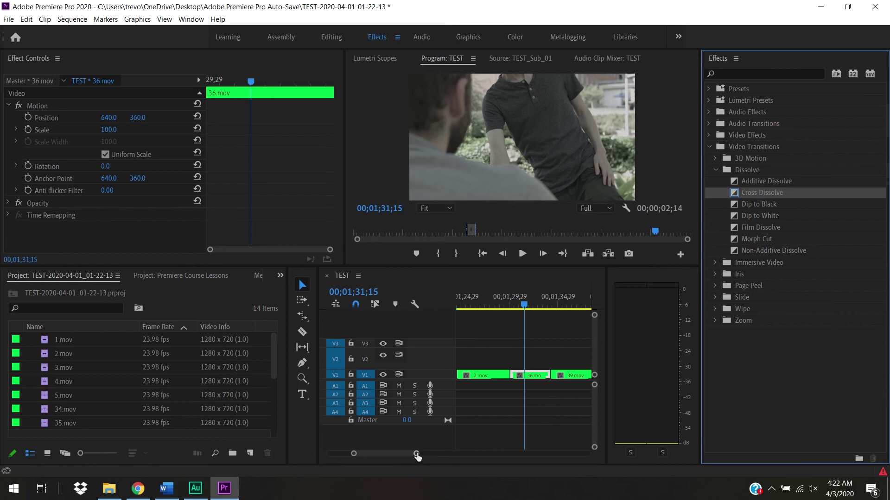
mouse_move(416, 454)
left_mouse_down()
mouse_move(496, 454)
mouse_move(430, 454)
left_mouse_up()
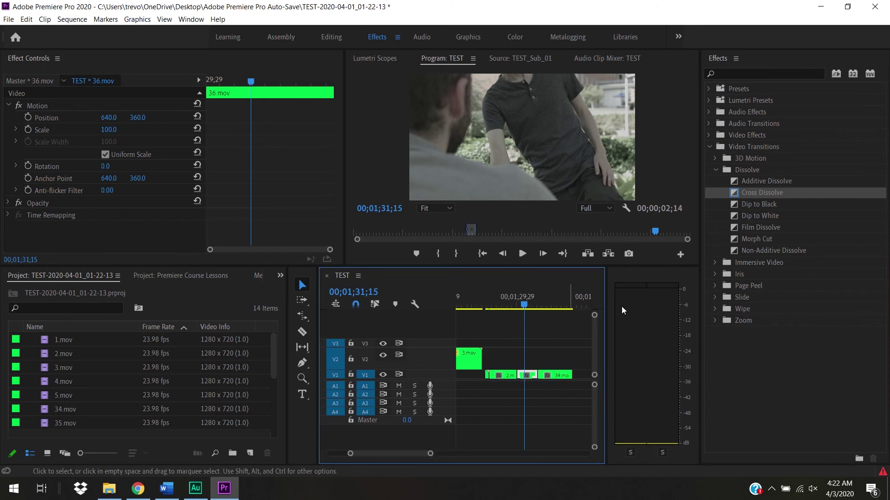
left_click_drag(552, 295, 465, 315)
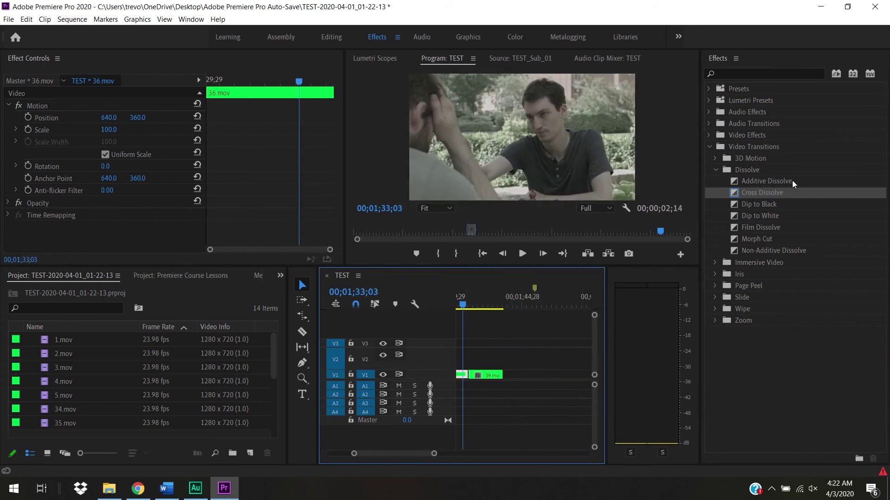
left_click_drag(759, 193, 477, 386)
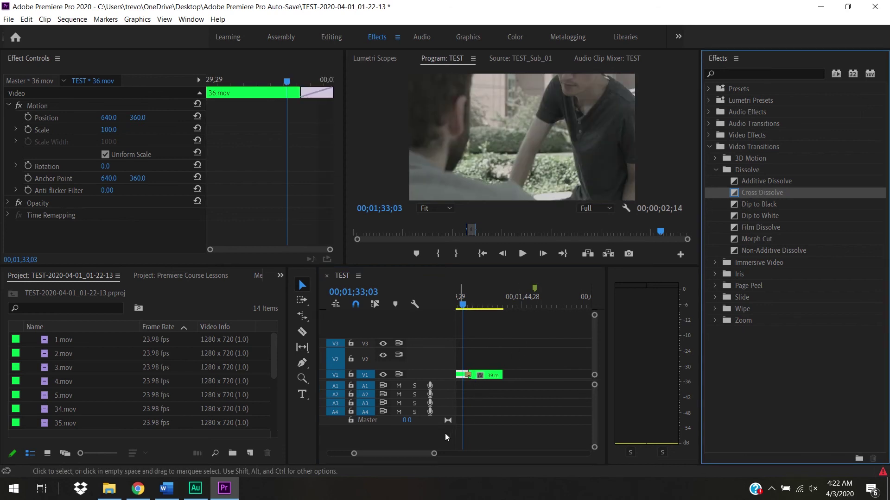
- Slide the Cross Dissolve earlier over the cut, lengthen it to about 00;00;03;24, and scrub through the blend
left_click_drag(433, 454, 402, 454)
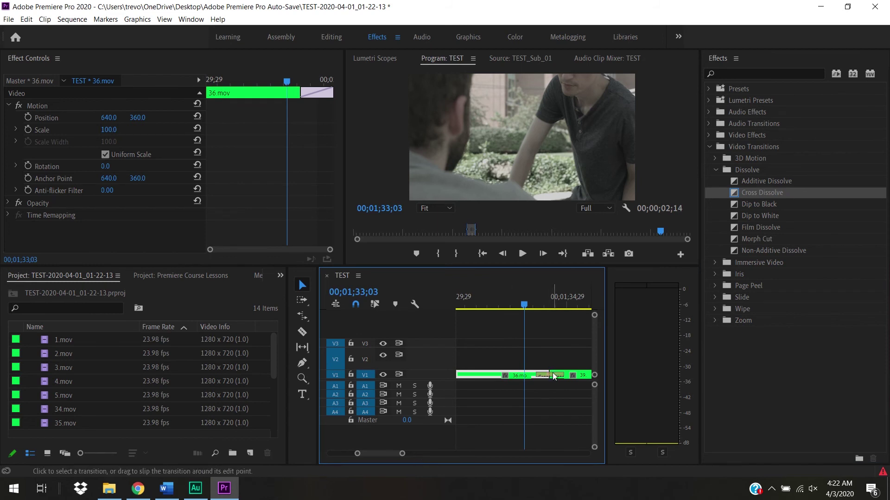
left_click_drag(552, 374, 547, 373)
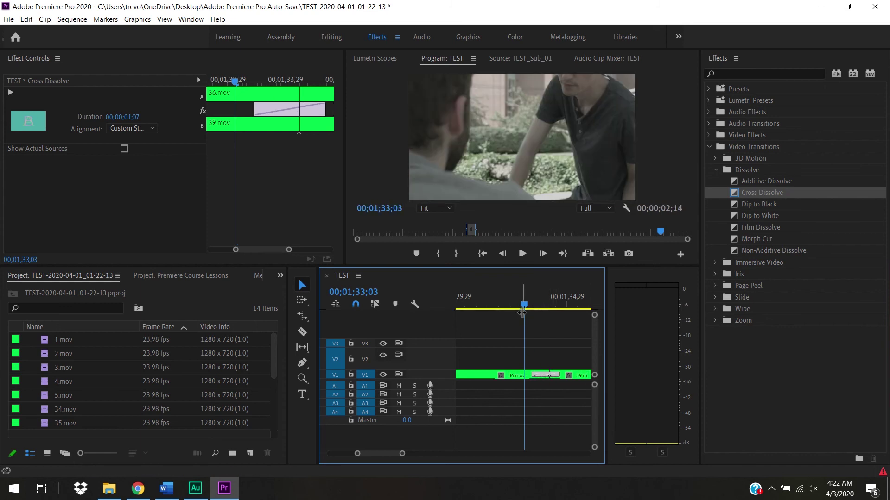
mouse_move(522, 311)
left_mouse_down()
mouse_move(561, 315)
mouse_move(527, 320)
left_mouse_up()
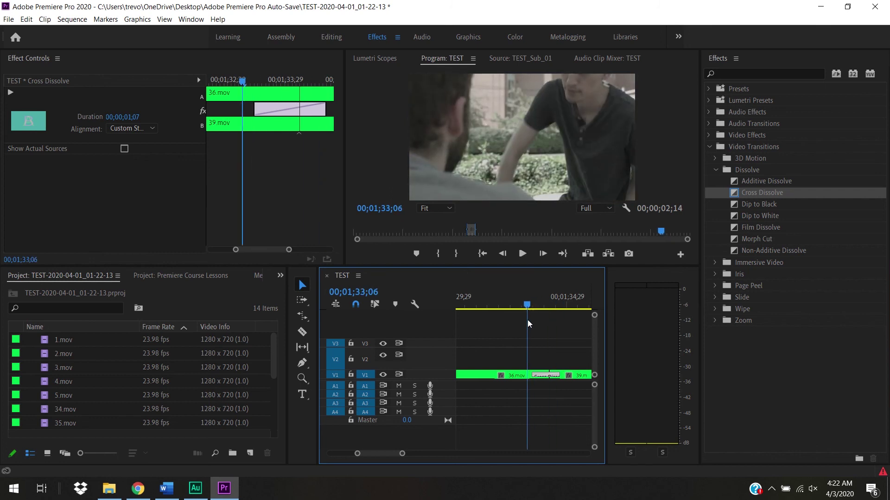
left_click_drag(548, 377, 541, 377)
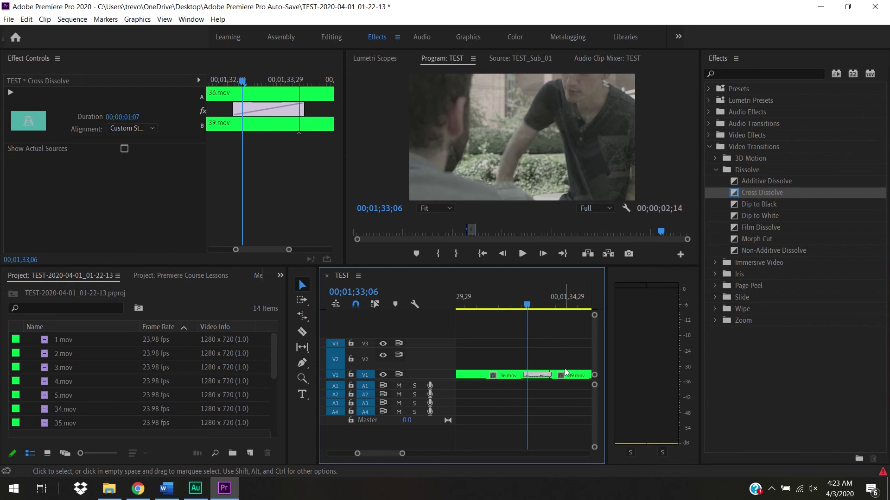
left_click(512, 378)
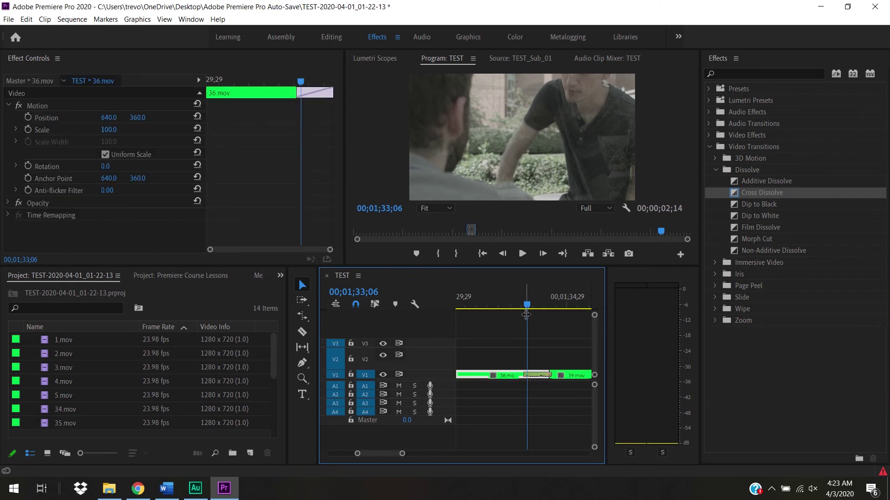
mouse_move(529, 306)
left_mouse_down()
mouse_move(554, 309)
mouse_move(536, 310)
left_mouse_up()
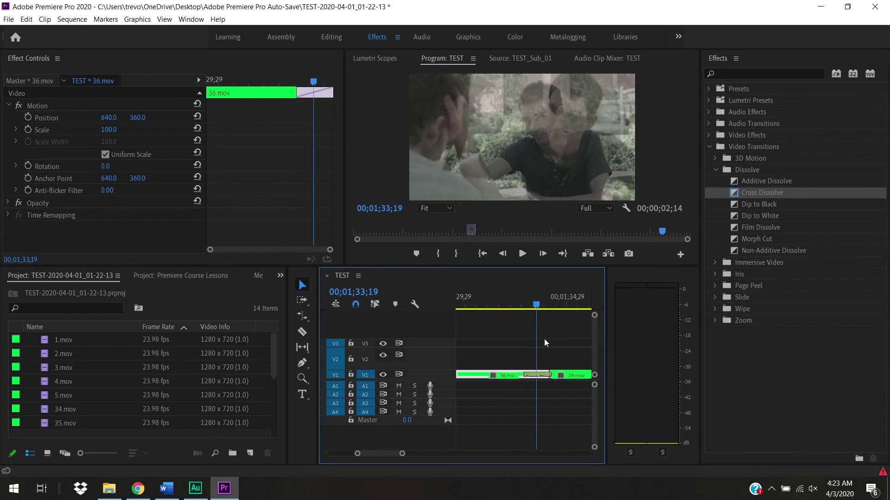
left_click_drag(548, 374, 578, 376)
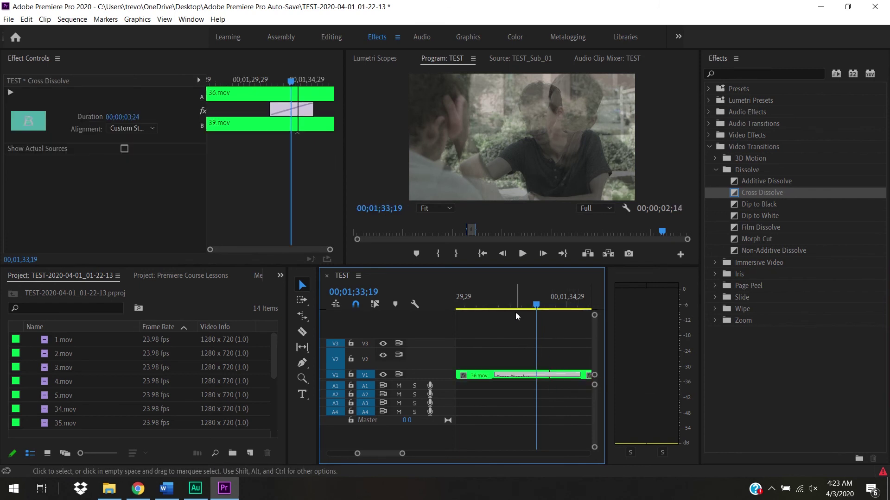
left_click_drag(499, 305, 557, 324)
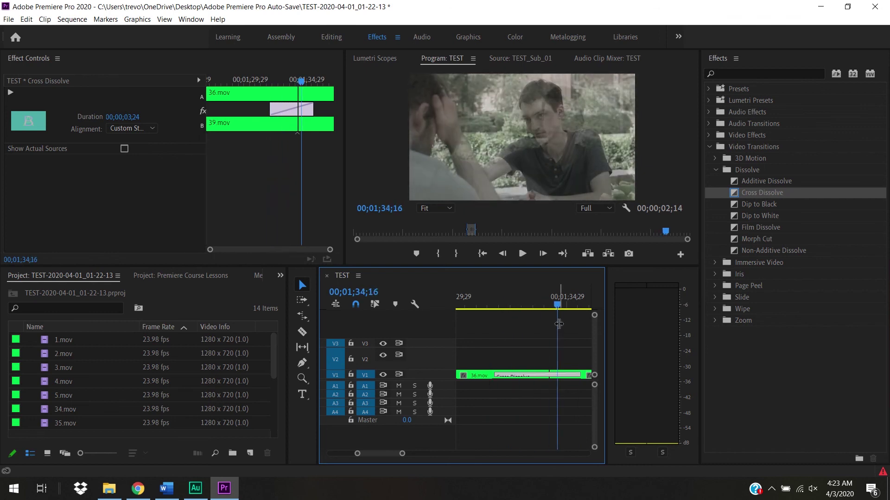
- Set the Cross Dissolve's transition duration to 00;00;05;00 and play it back to check
double_click(541, 374)
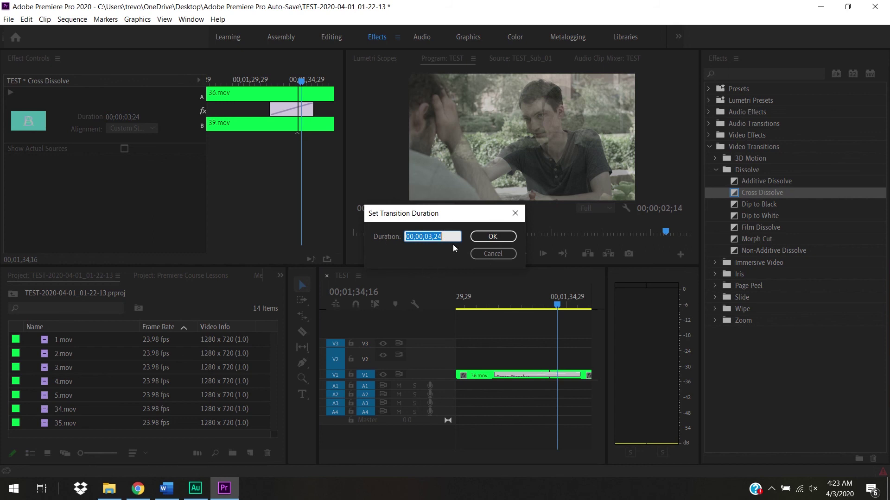
left_click(430, 237)
key("BackSpace")
type("5")
left_click_drag(445, 238, 438, 238)
type("00")
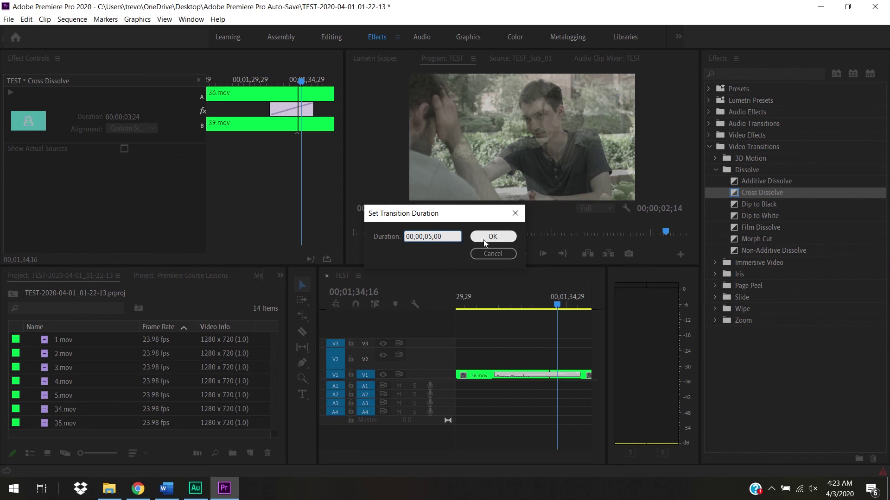
left_click(494, 238)
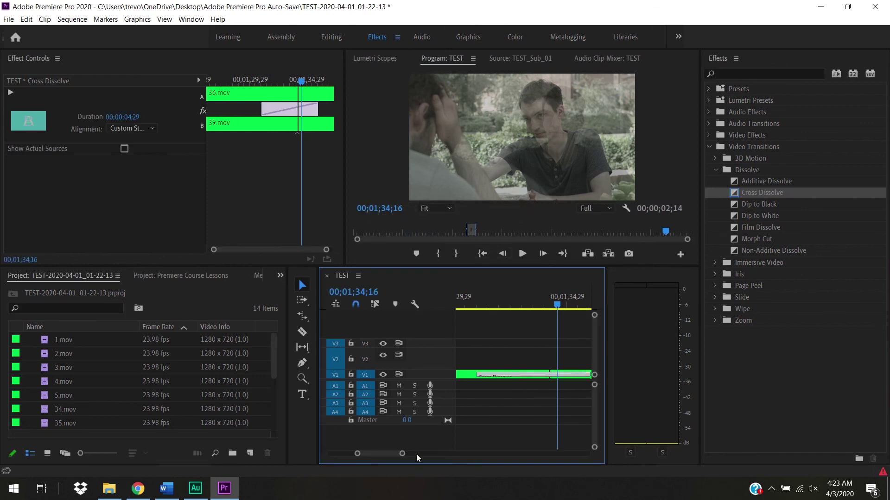
left_click_drag(402, 454, 421, 454)
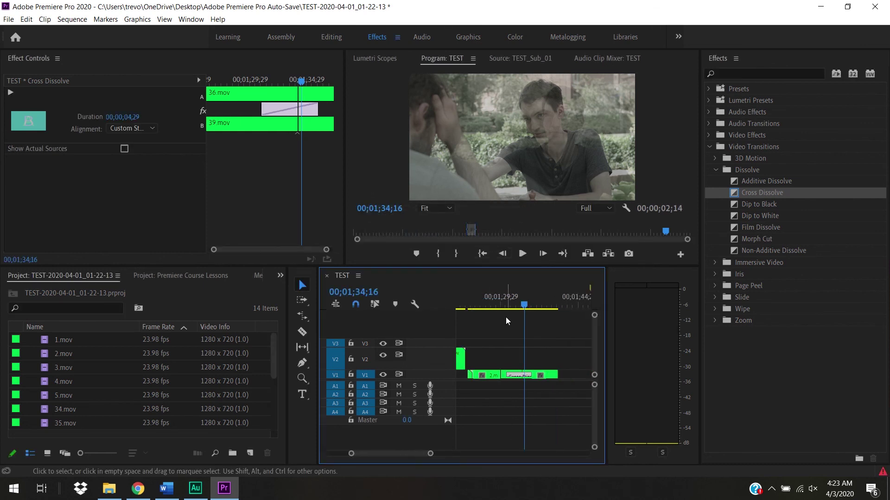
left_click_drag(507, 306, 519, 304)
key("space")
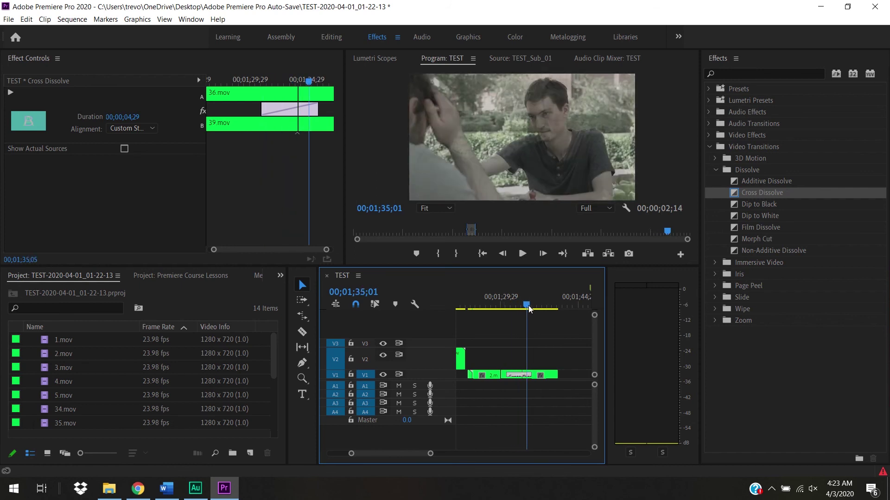
- Delete the Cross Dissolve between 36.mov and 39.mov on V1
left_click(516, 376)
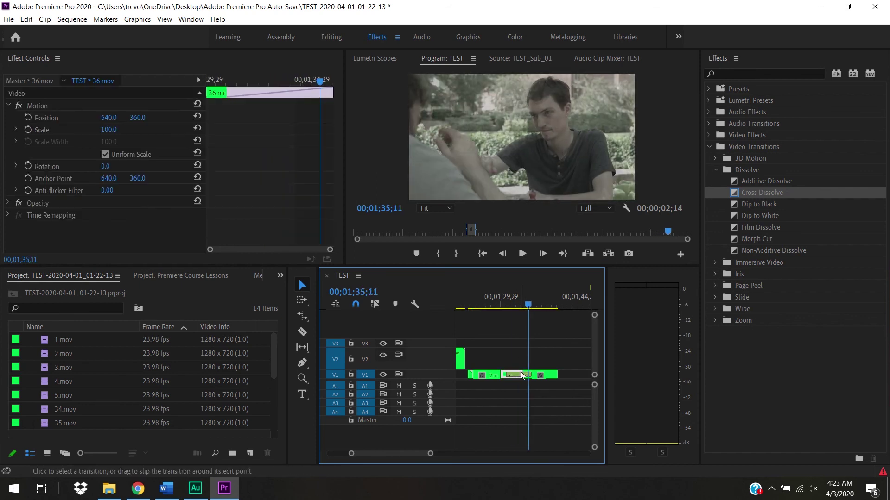
left_click(523, 377)
key("Delete")
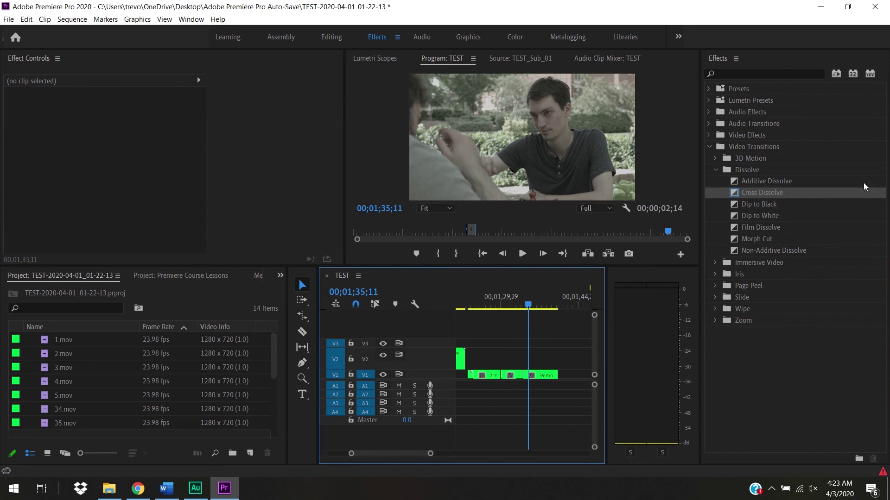
- Add a Cross Dissolve at the end of 39.mov on V1 and scrub through the fade-out
left_click_drag(761, 192, 555, 375)
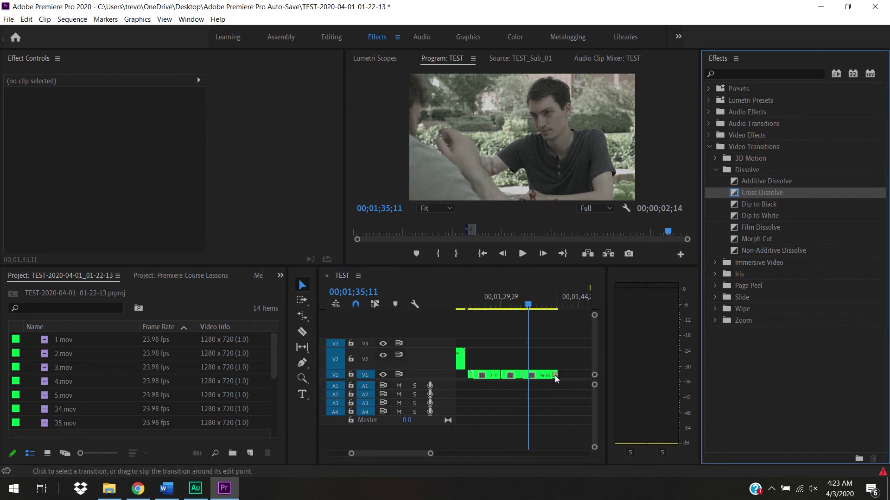
left_click_drag(541, 310, 563, 312)
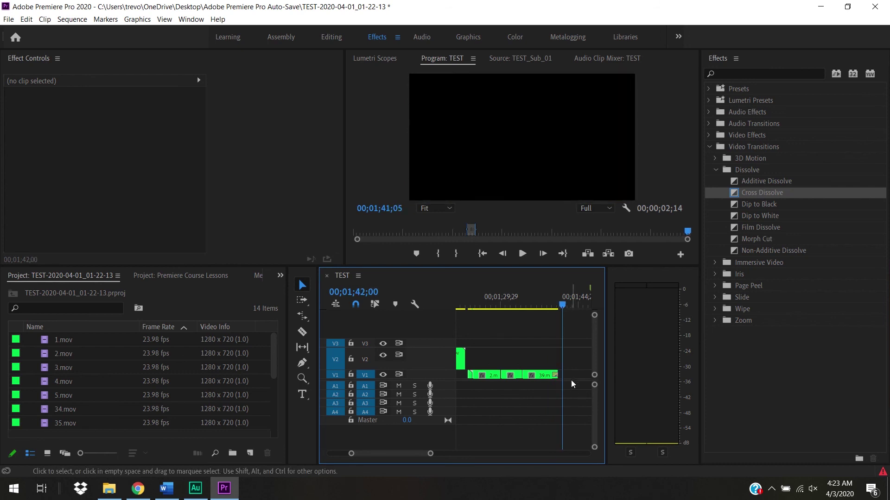
- Swap the transition at the end of 39.mov for Dip to Black, scrub through it, and delete it
left_click_drag(773, 204, 558, 379)
left_click_drag(554, 302, 558, 304)
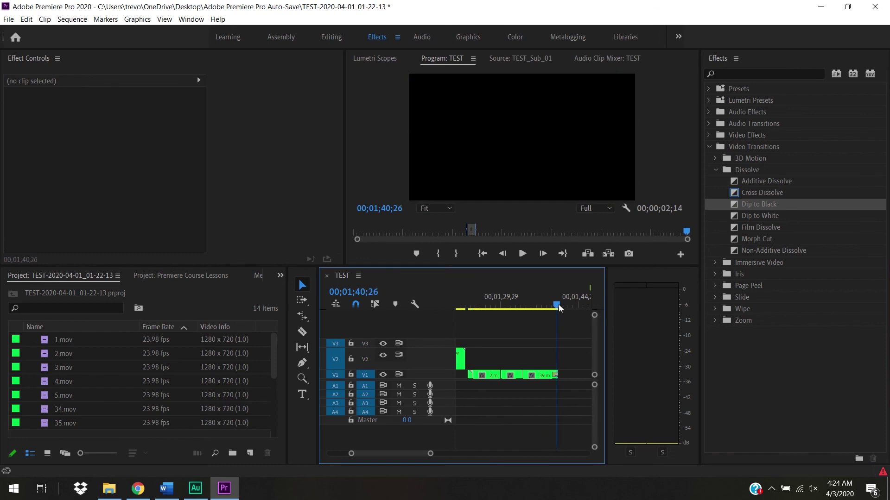
left_click(555, 375)
key("Delete")
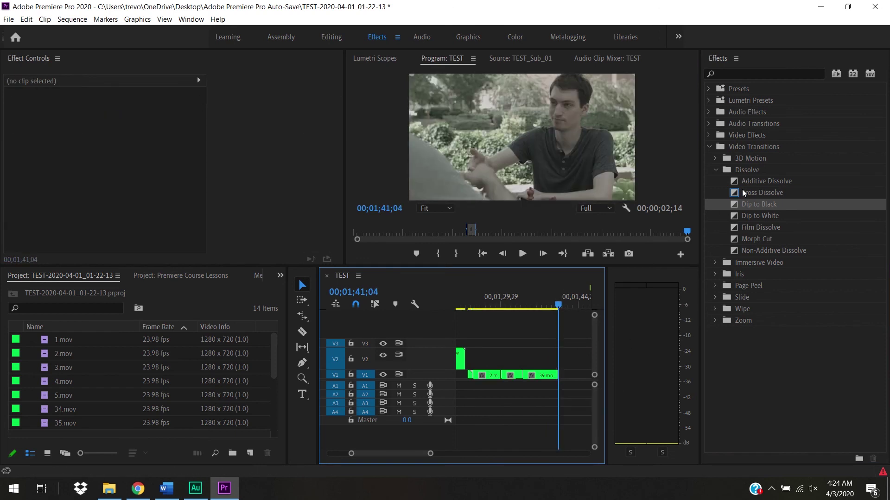
- Try a Dip to Black at the cut between 36.mov and 39.mov on V1, play it back, and remove it
mouse_move(752, 204)
left_mouse_down()
mouse_move(496, 390)
mouse_move(522, 375)
left_mouse_up()
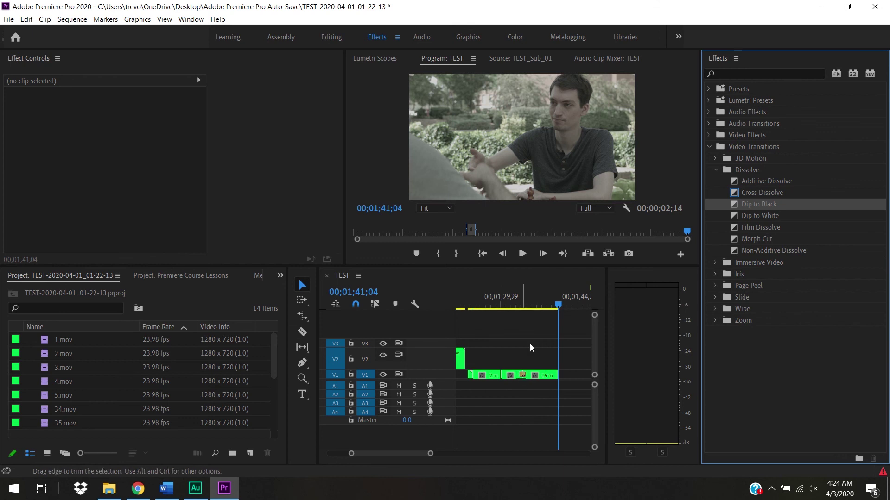
left_click_drag(522, 304, 520, 305)
key("space")
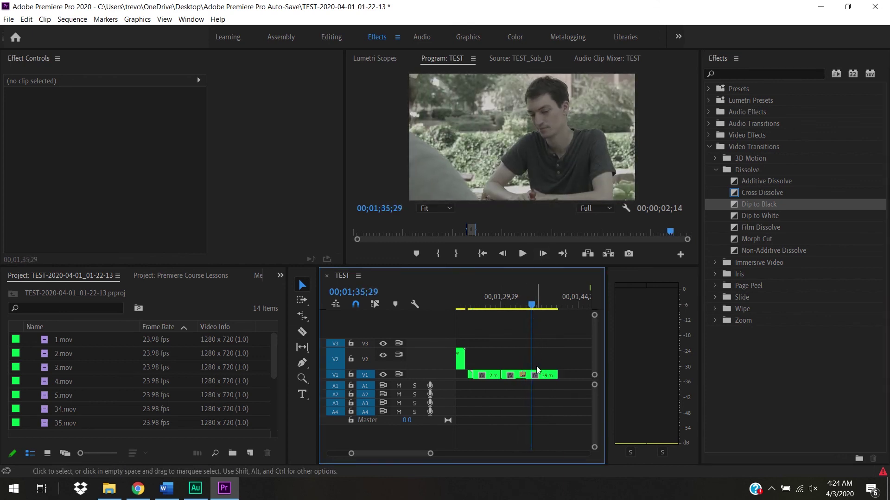
left_click(523, 374)
left_click(523, 374)
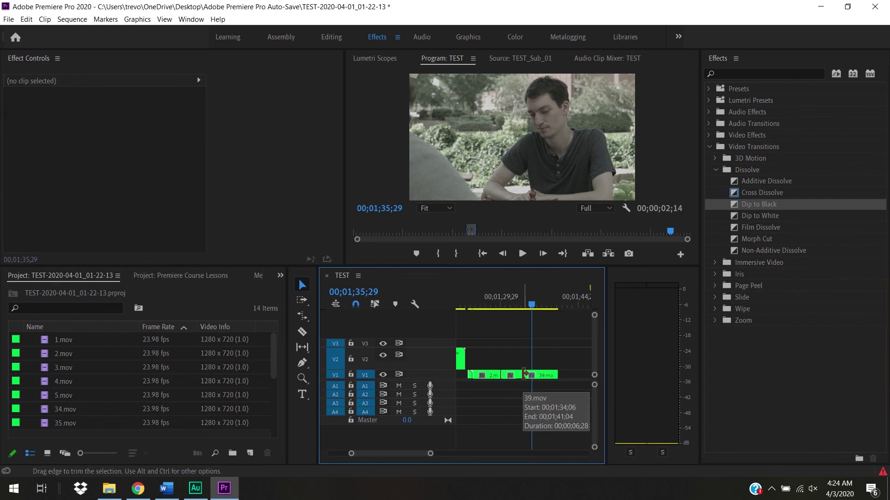
- Move the row of clips ending with 39.mov from V1 up to V2
left_click_drag(539, 360, 486, 367)
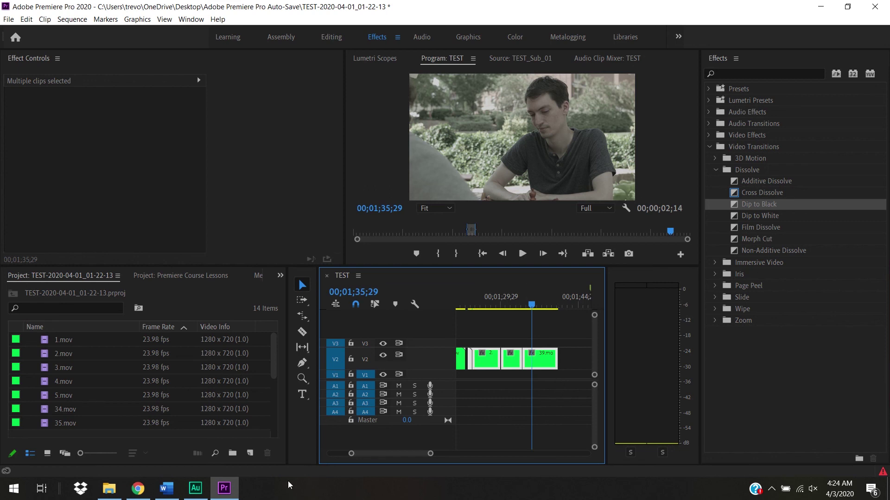
- Create a white (FFFFFF) color matte at 1280 x 720, 23.976 fps, square pixels, and name it WHITE SCREEN
left_click(250, 454)
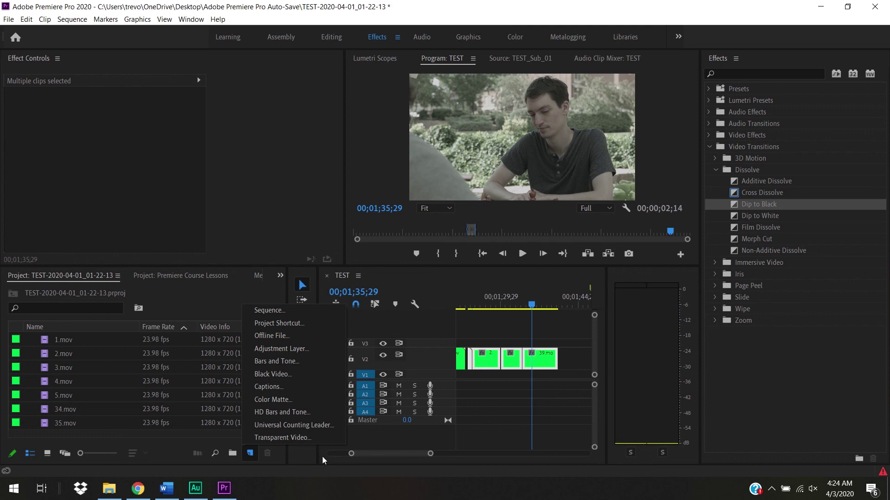
left_click(313, 403)
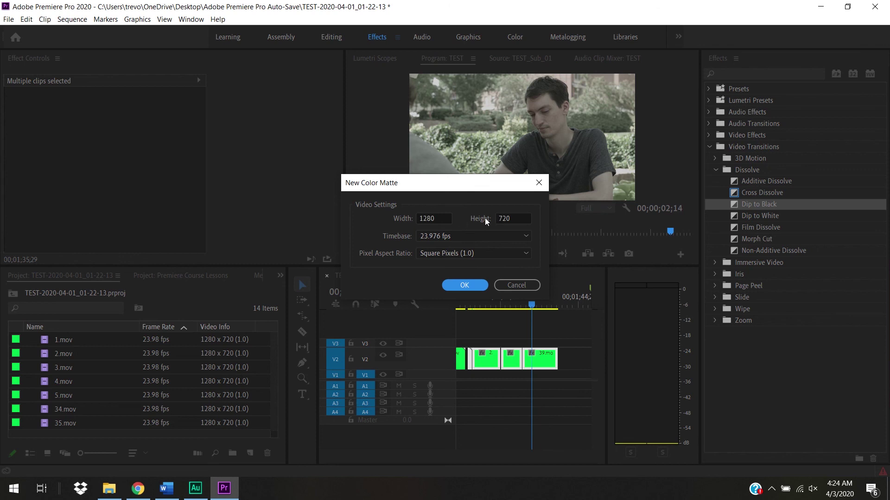
left_click(465, 286)
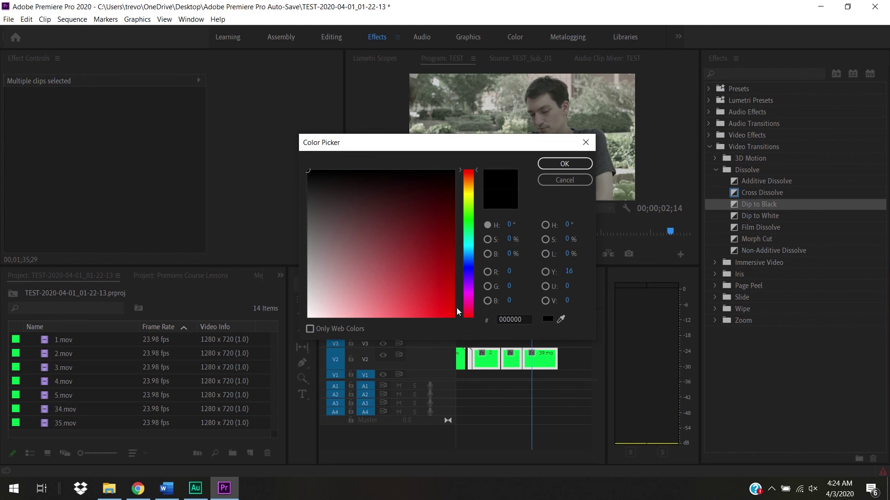
left_click_drag(421, 232, 256, 344)
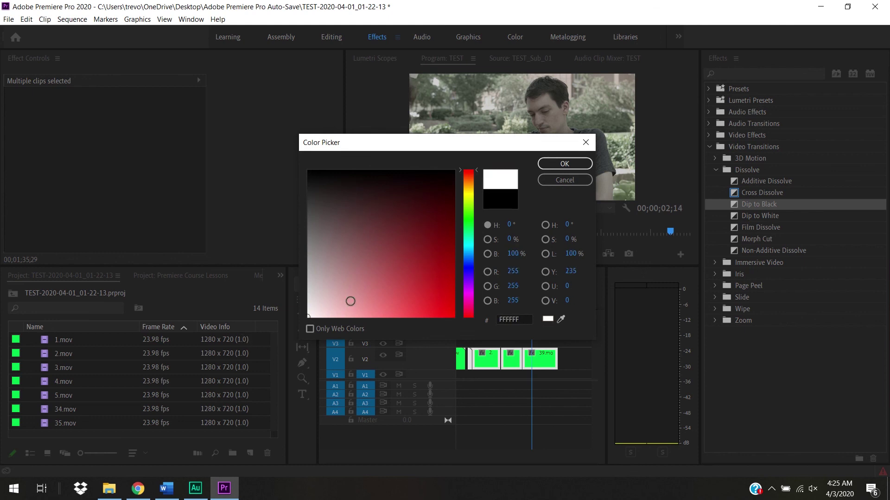
left_click(564, 165)
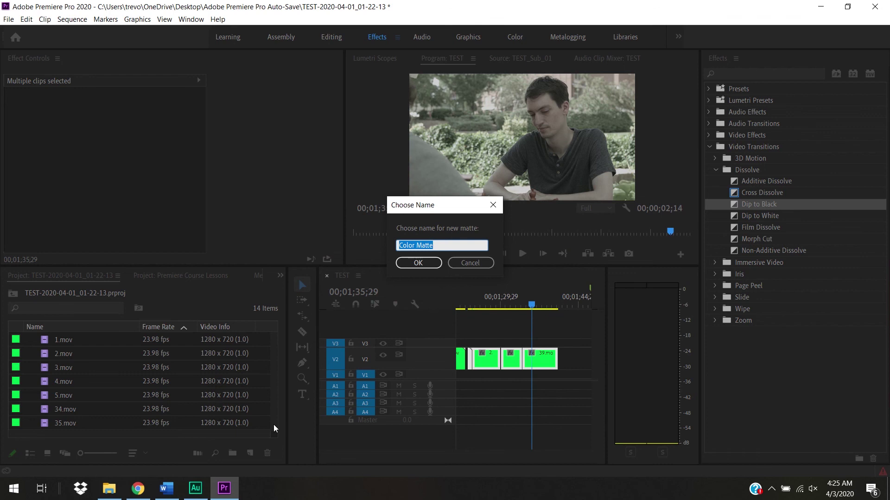
type("WHI")
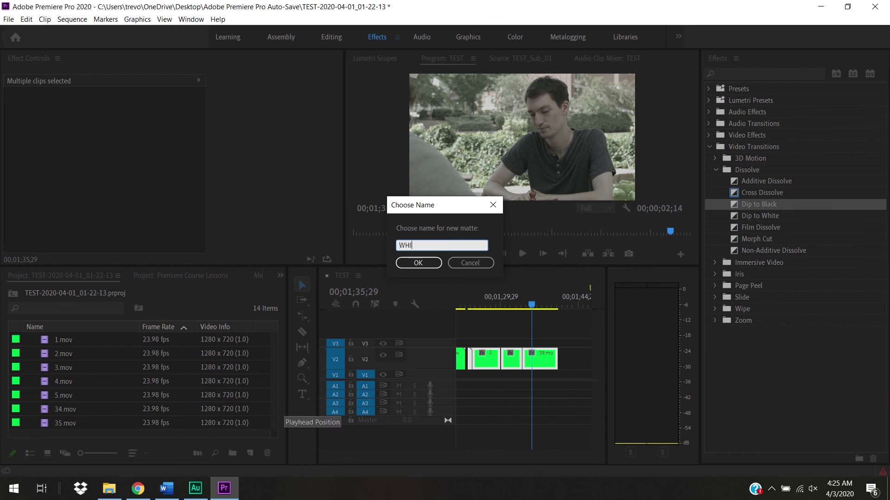
type("TE SCREEN")
left_click(422, 263)
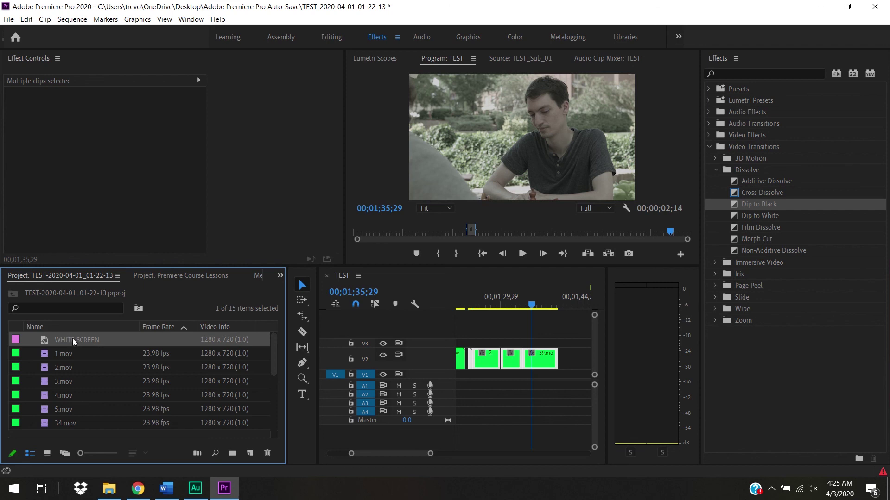
- Place the WHITE SCREEN matte on V1 beneath 39.mov, and move it up to V2 directly after that clip
left_click_drag(73, 338, 533, 374)
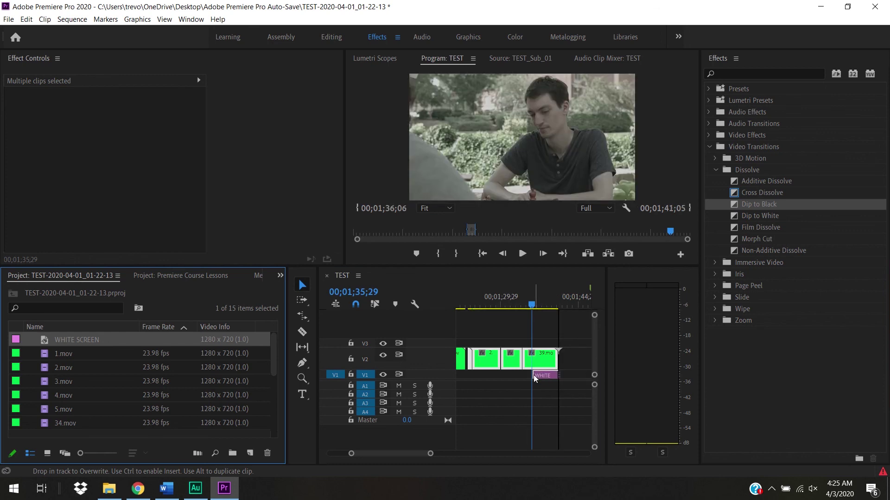
left_click(549, 376)
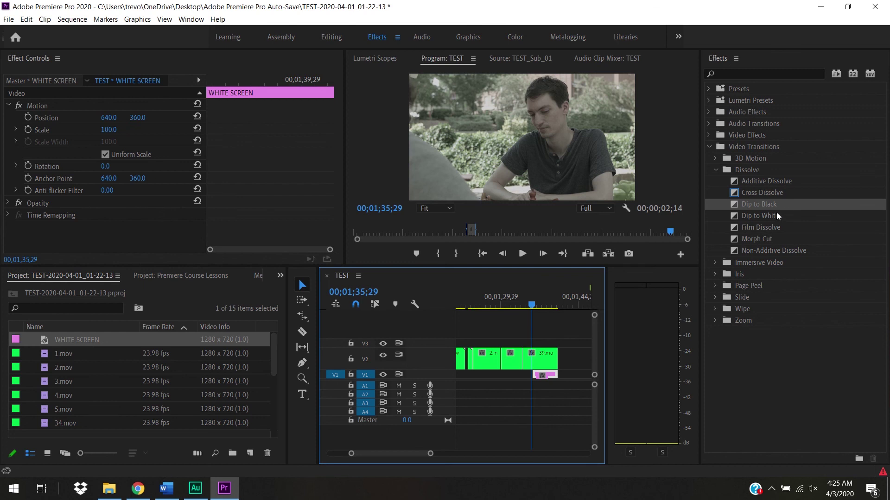
left_click_drag(552, 376, 576, 361)
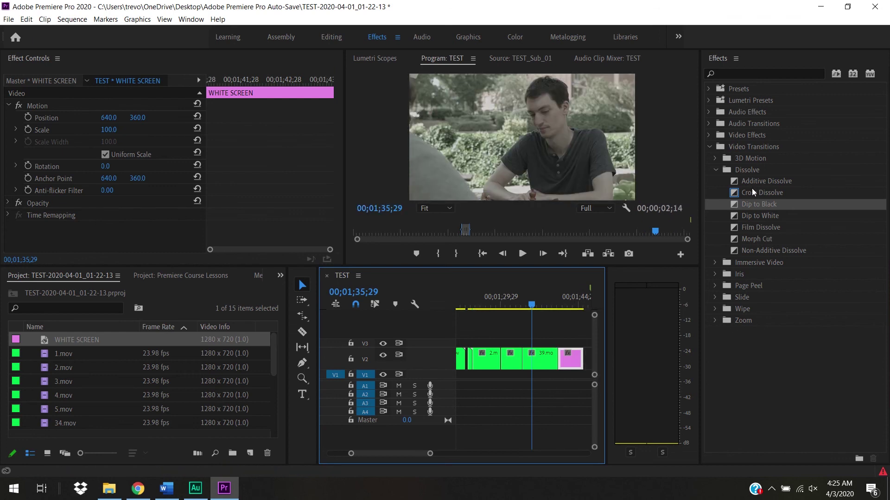
- Try a Cross Dissolve between 39.mov and WHITE SCREEN on V2, scrub through it, and move the matte later, away from the clip
left_click_drag(753, 192, 556, 359)
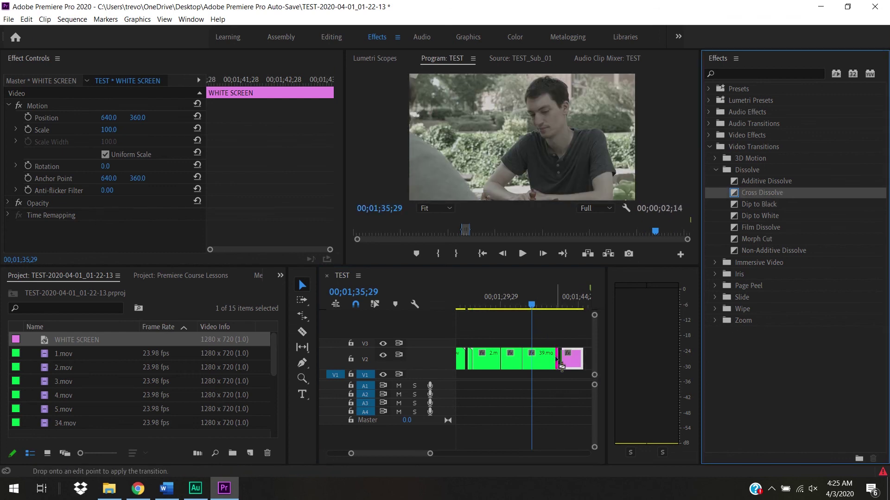
left_click_drag(536, 304, 571, 307)
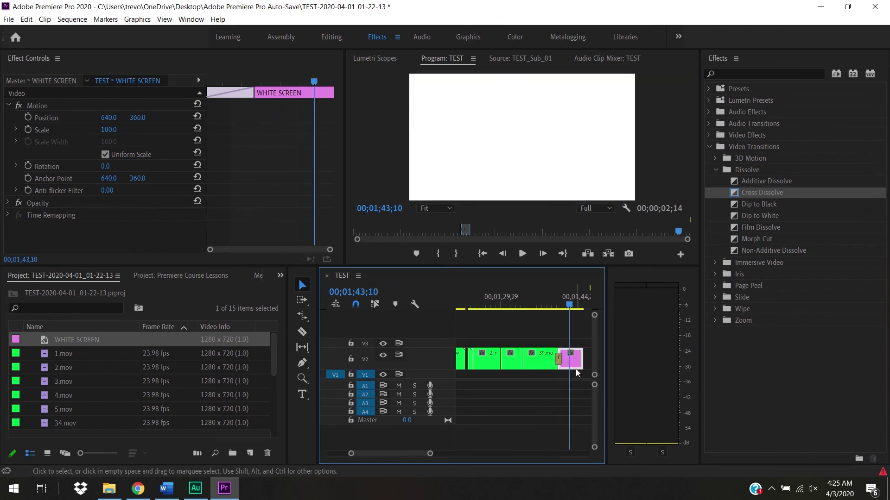
left_click(561, 357)
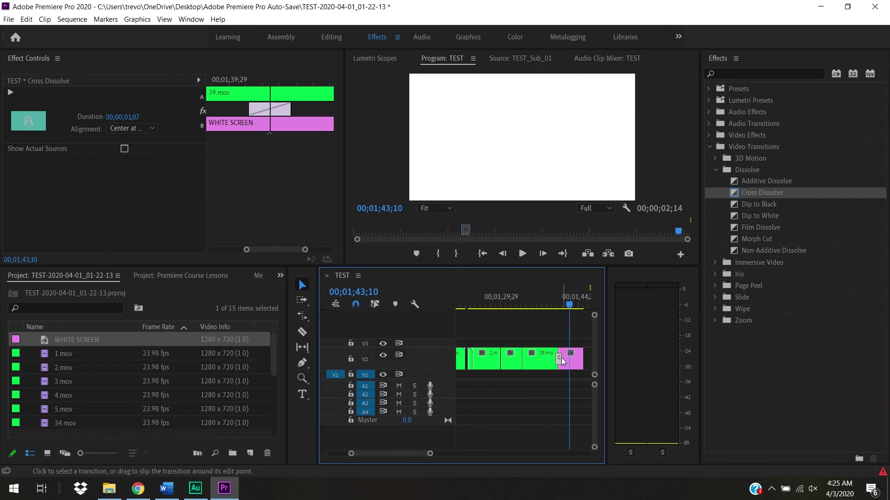
left_click_drag(571, 362, 611, 364)
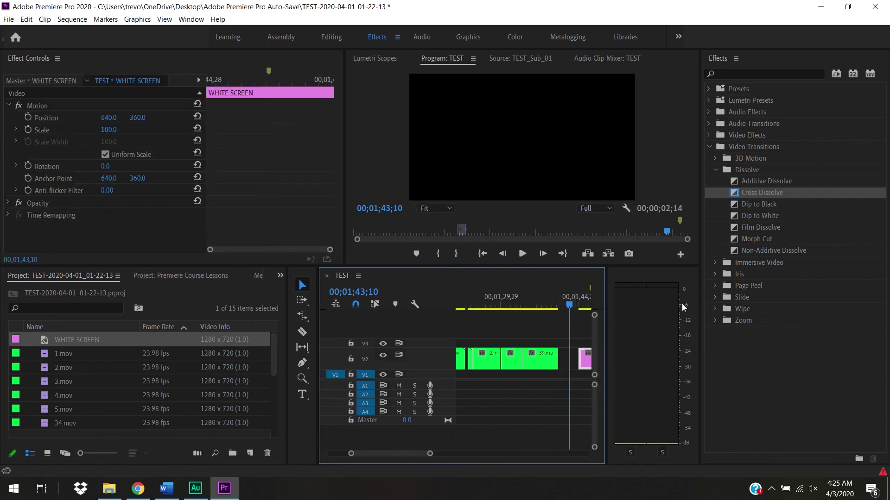
- Add a Dip to White at the end of 39.mov on V2, scrub through it, and move WHITE SCREEN back against the clip
left_click(765, 212)
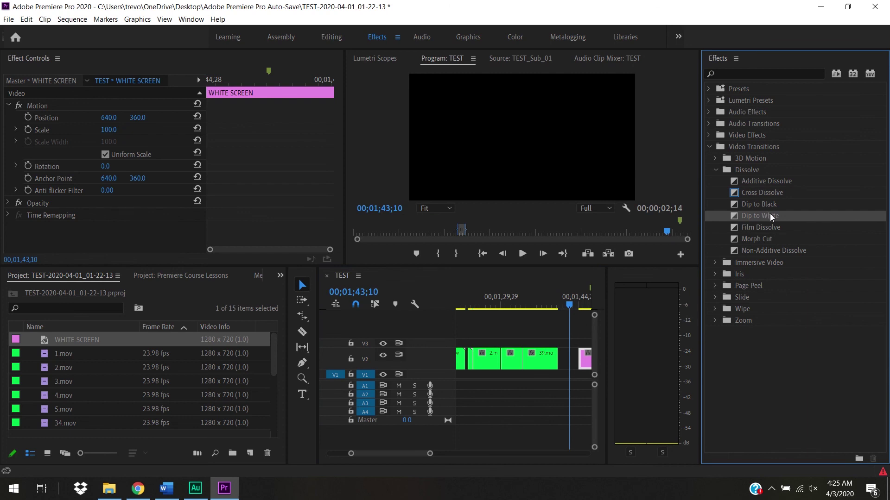
left_click_drag(582, 329, 555, 360)
left_click(547, 308)
left_click_drag(547, 307, 564, 313)
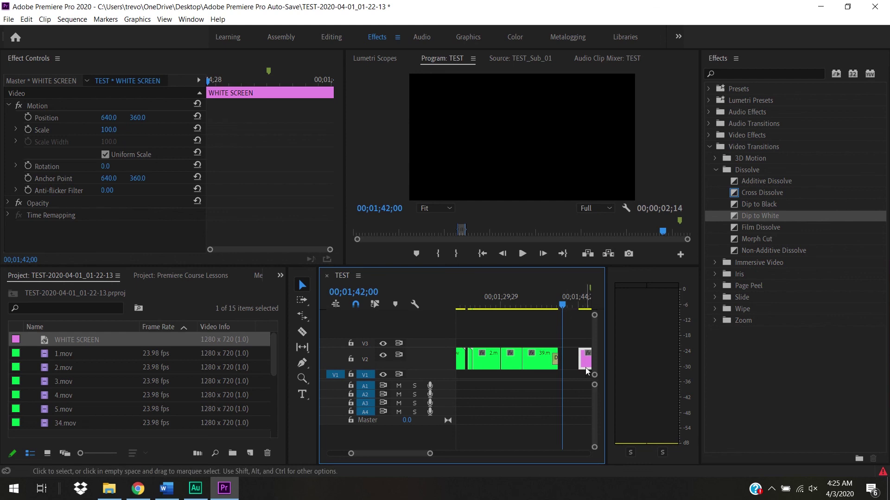
left_click_drag(582, 366, 567, 368)
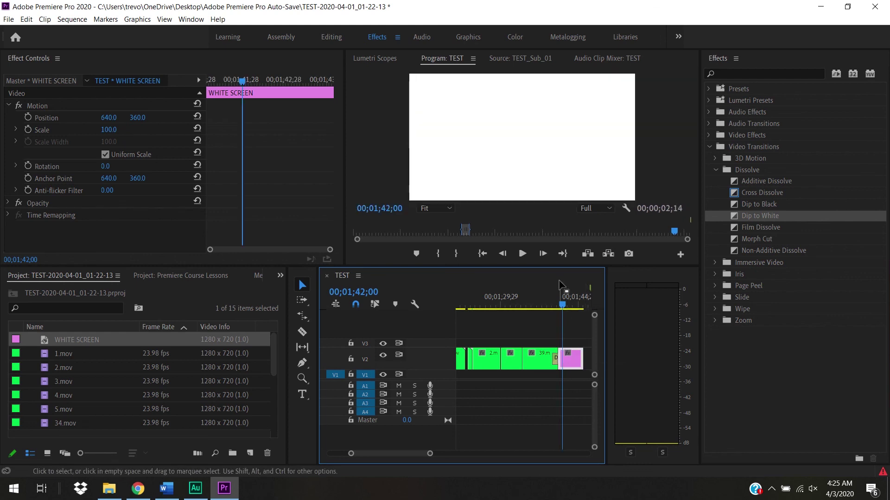
left_click_drag(560, 304, 558, 306)
- Replace the Dip to White with one over the cut between 39.mov and WHITE SCREEN, and scrub through it
left_click(555, 360)
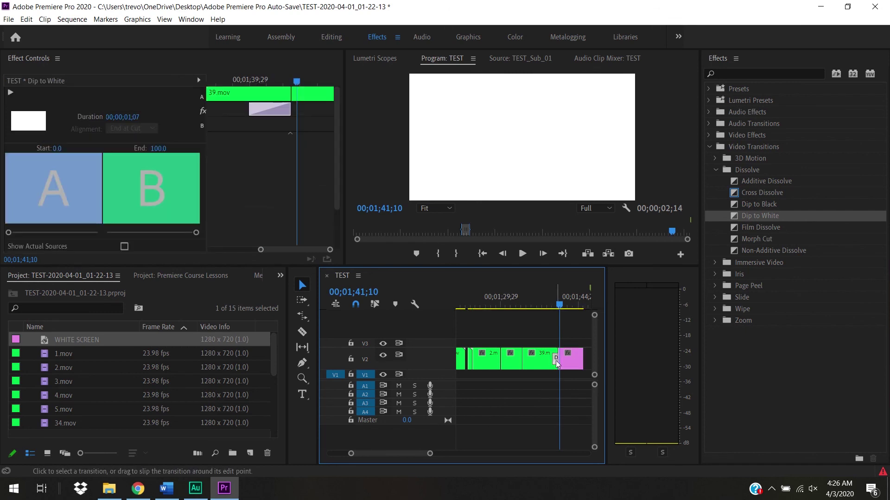
key("Delete")
left_click_drag(764, 215, 558, 360)
left_click_drag(559, 304, 585, 310)
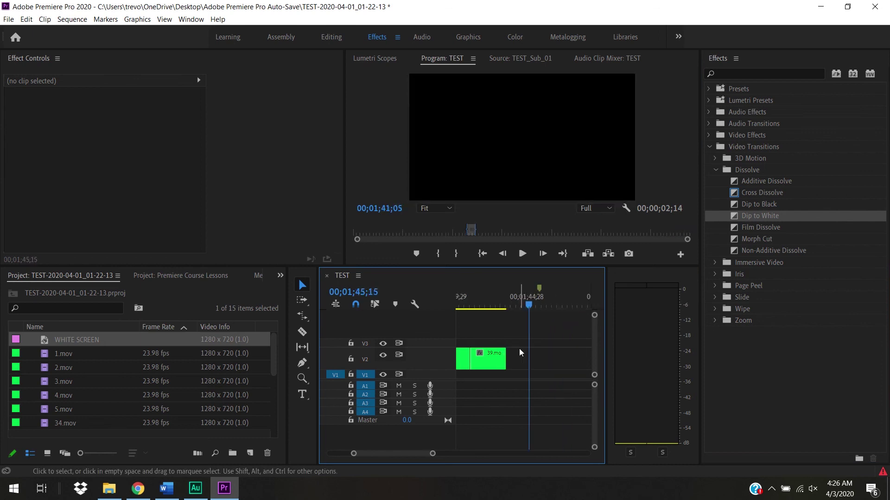
- Apply Cross Dissolves to both ends of 39.mov on V2 and move the clip later to start at 00;01;40;16
left_click(486, 308)
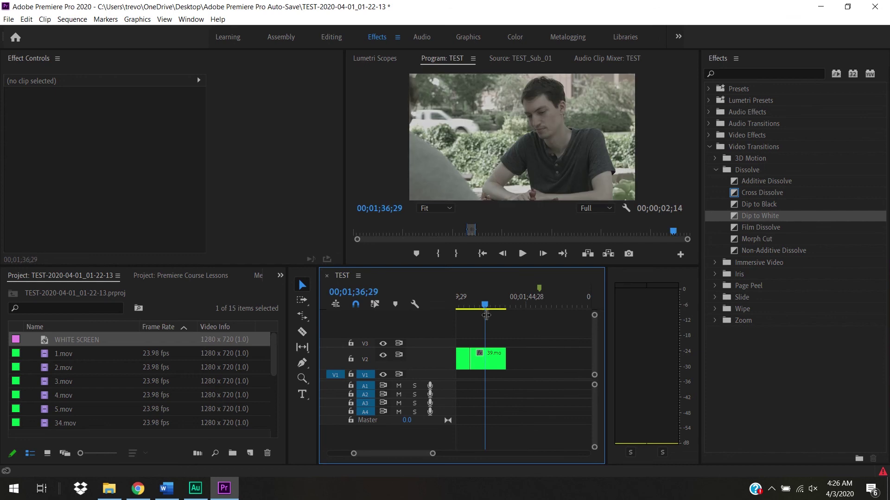
scroll(414, 452, "left", 1)
left_click(512, 364)
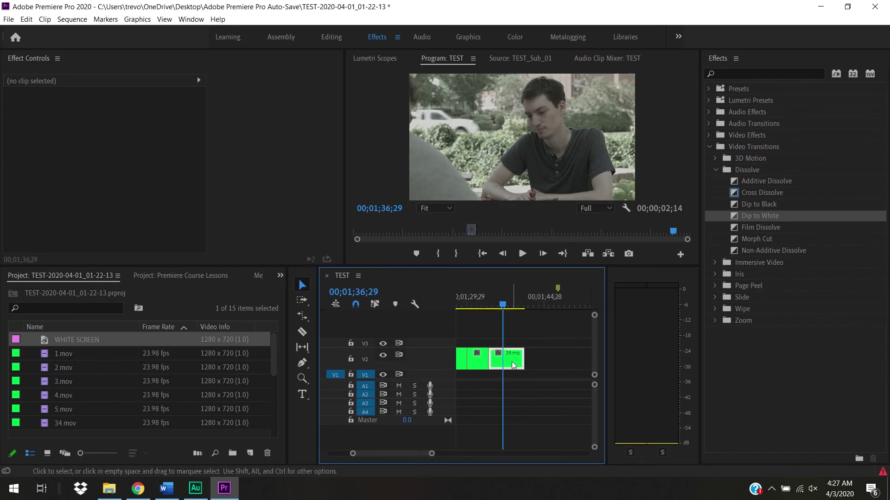
left_click_drag(504, 361, 534, 378)
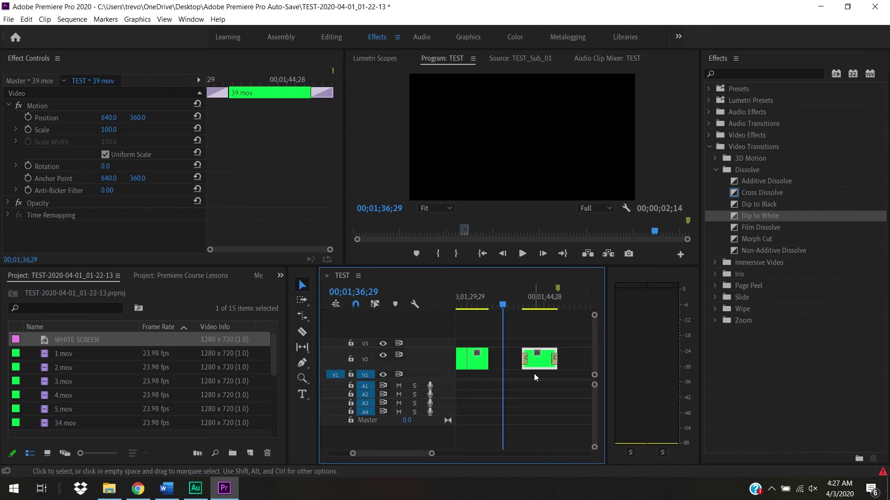
- Scrub through the fade-in of 39.mov and check the transition durations of the Cross Dissolves at both ends
left_click(524, 307)
left_click_drag(524, 309, 543, 334)
left_click(526, 362)
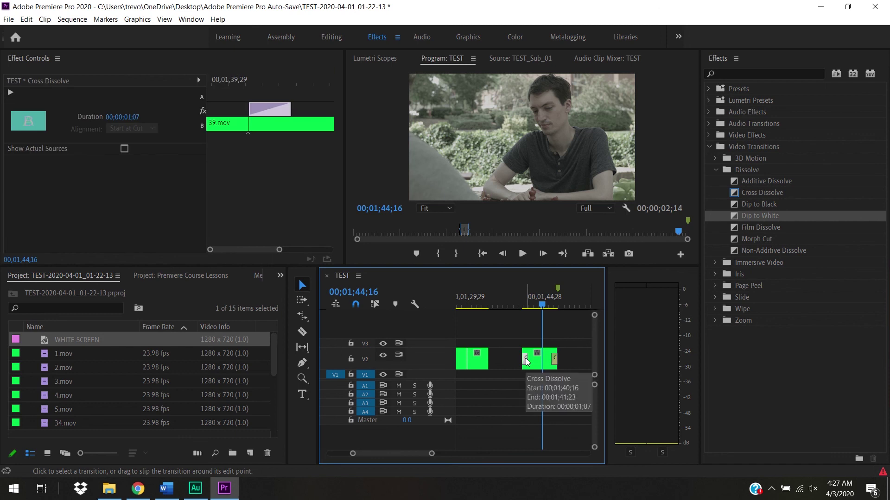
double_click(527, 361)
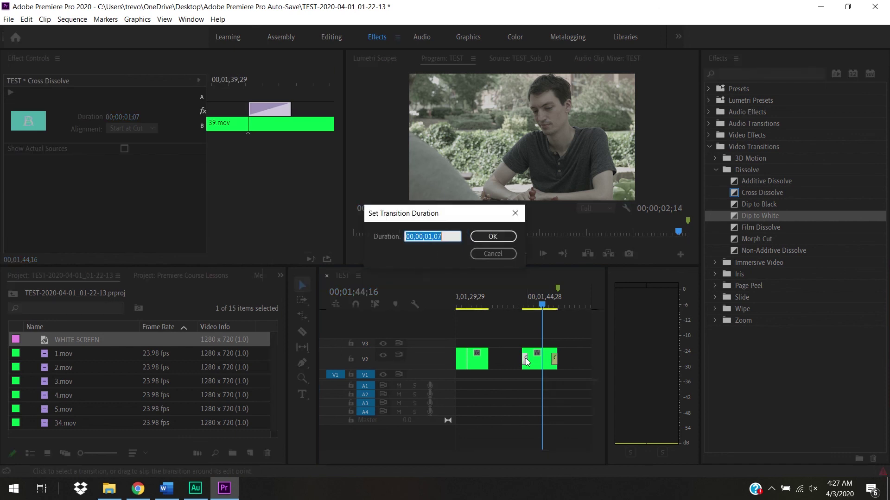
left_click(499, 254)
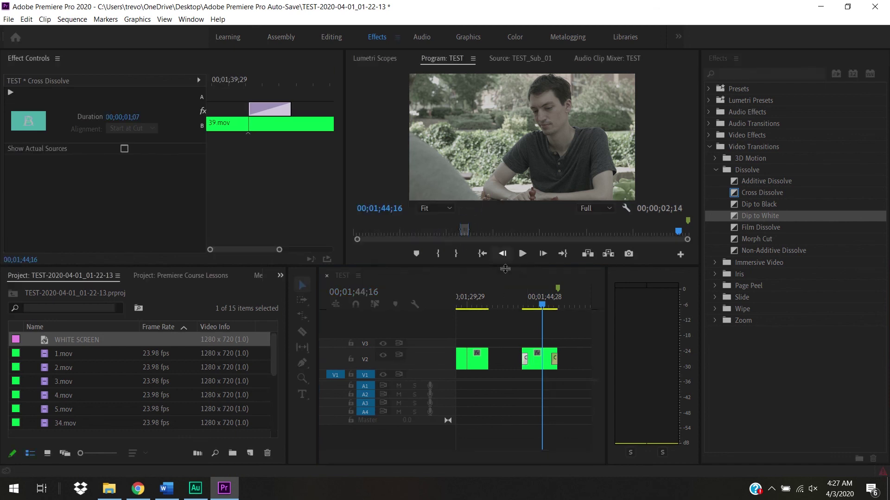
double_click(555, 360)
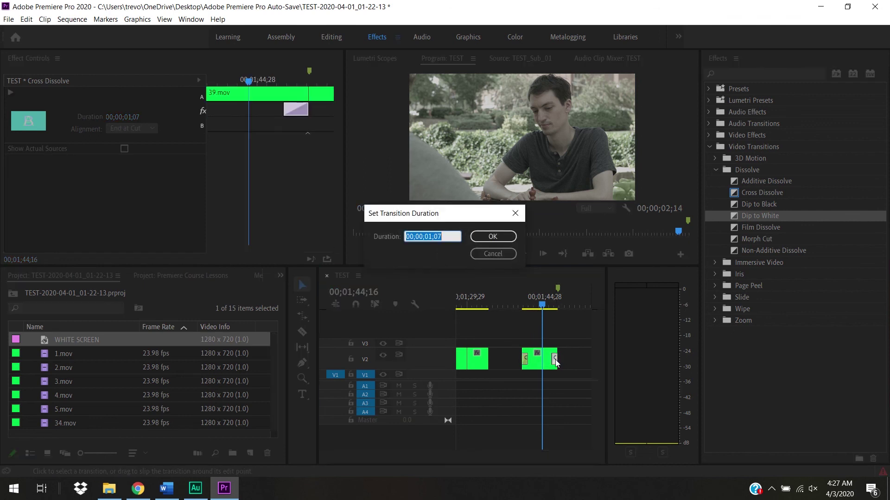
left_click(491, 253)
left_click(537, 360)
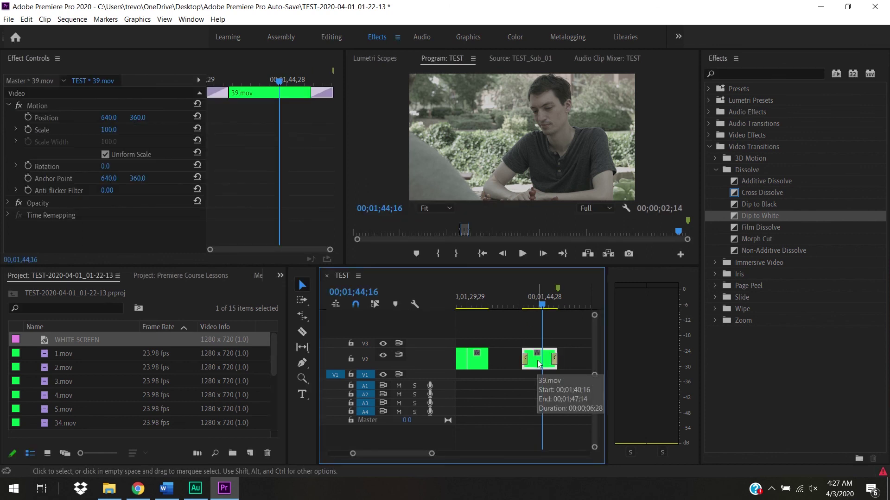
- Delete 39.mov from V2, and try moving 36.mov later before putting it back against the preceding clip
key("Delete")
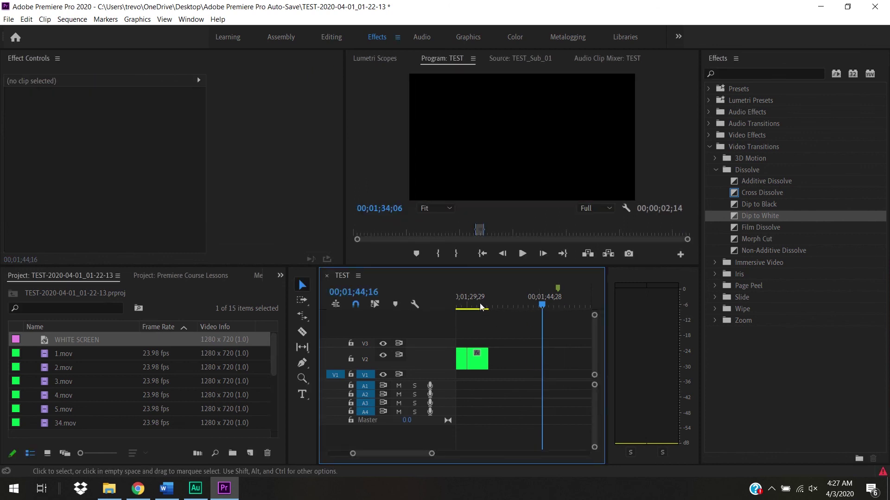
left_click_drag(476, 365, 511, 365)
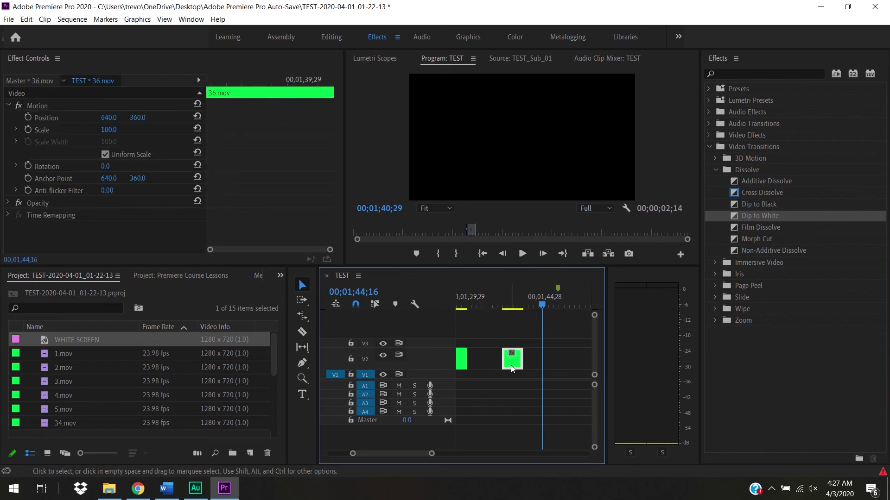
left_click_drag(513, 364, 481, 367)
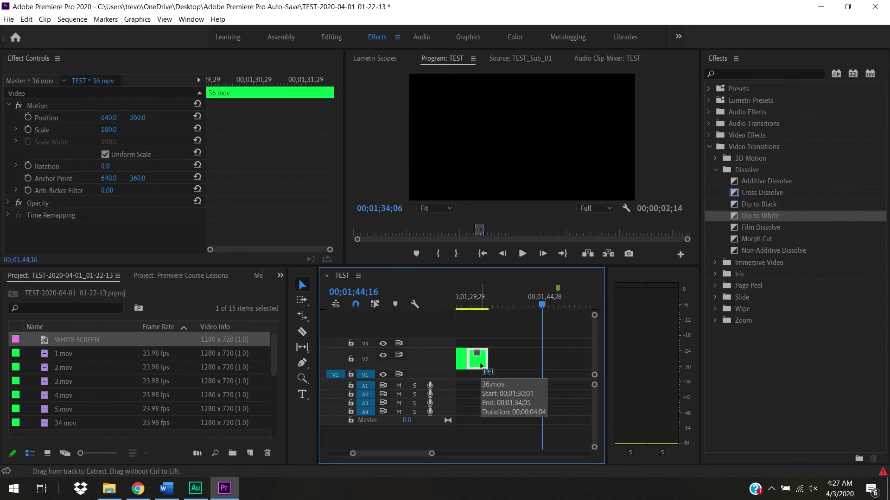
- Try a Cross Dissolve at the end of 36.mov on V2 and delete the transition
left_click_drag(473, 307, 554, 358)
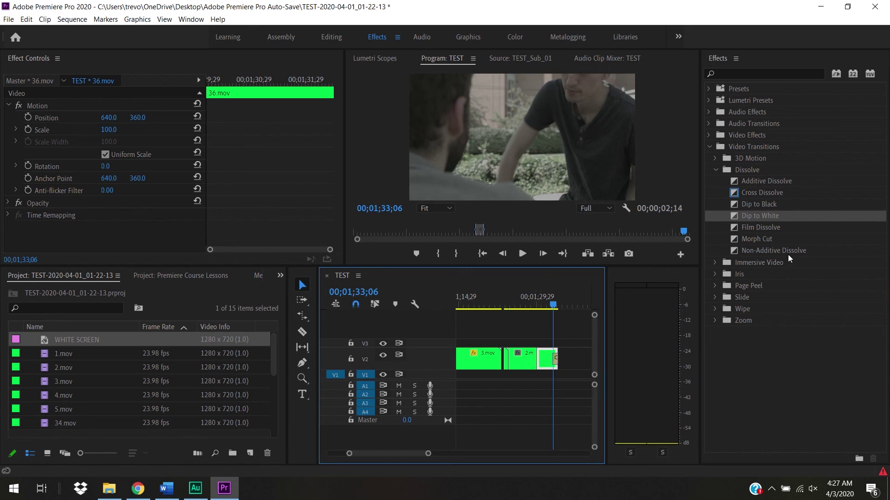
left_click_drag(773, 193, 544, 369)
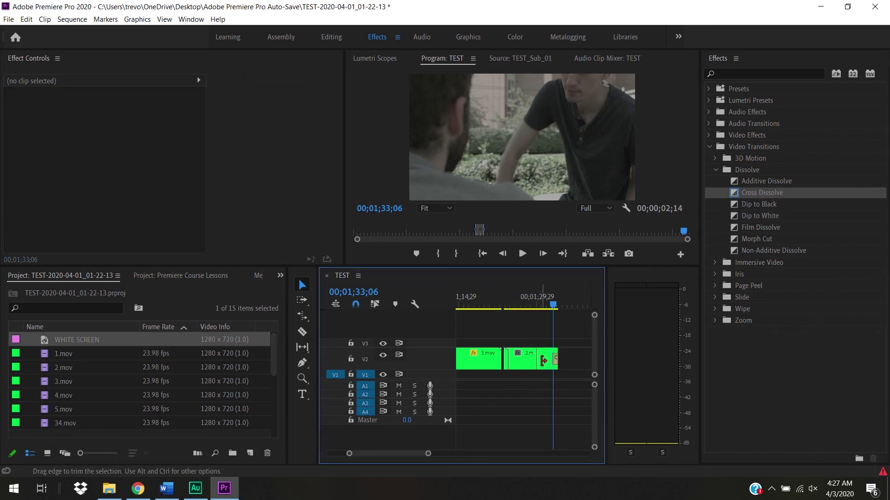
left_click(555, 359)
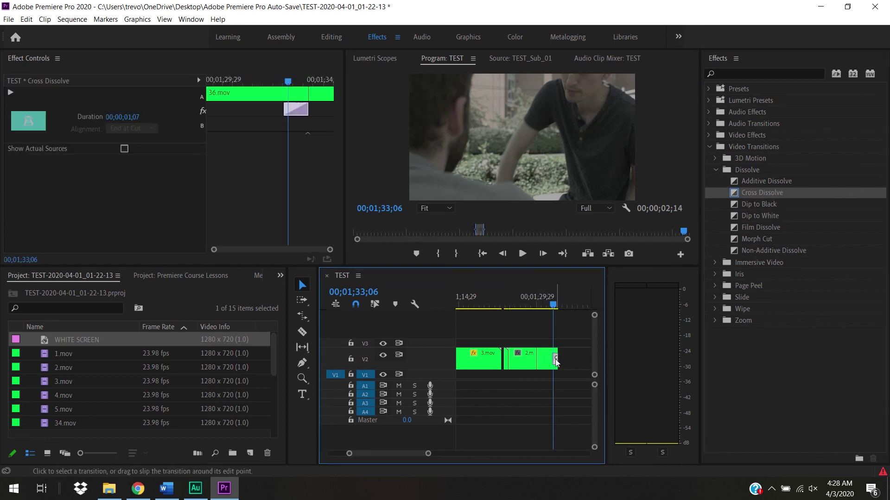
key("Delete")
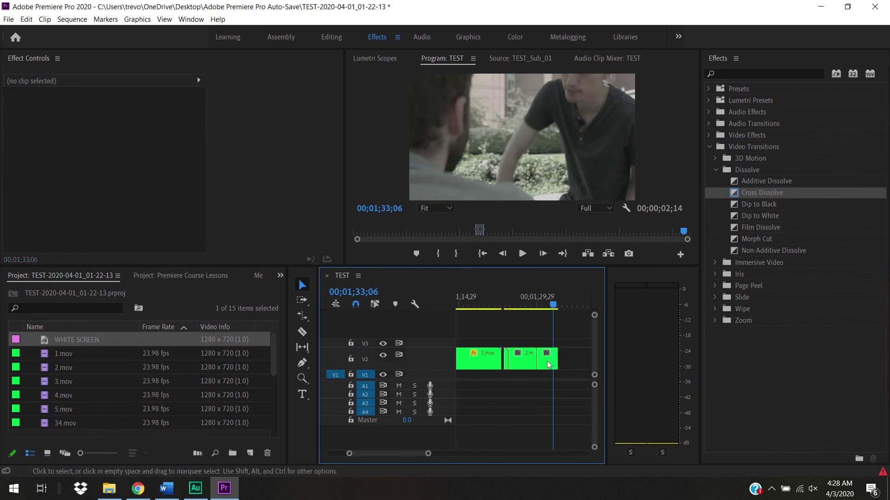
- Move 36.mov later on V2 and place 2.mov directly against its start, leaving a gap before 2.mov
left_click_drag(550, 364, 579, 366)
left_click(556, 300)
left_click_drag(557, 302, 520, 306)
left_click(526, 364)
left_click_drag(526, 364, 550, 364)
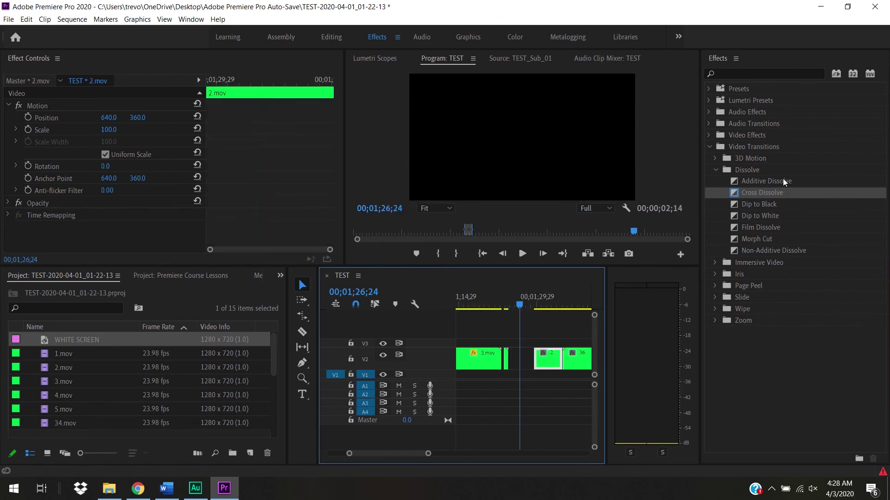
- Apply a Cross Dissolve at the cut between 2.mov and 36.mov, scrub into it and select the transition
left_click_drag(781, 196, 562, 366)
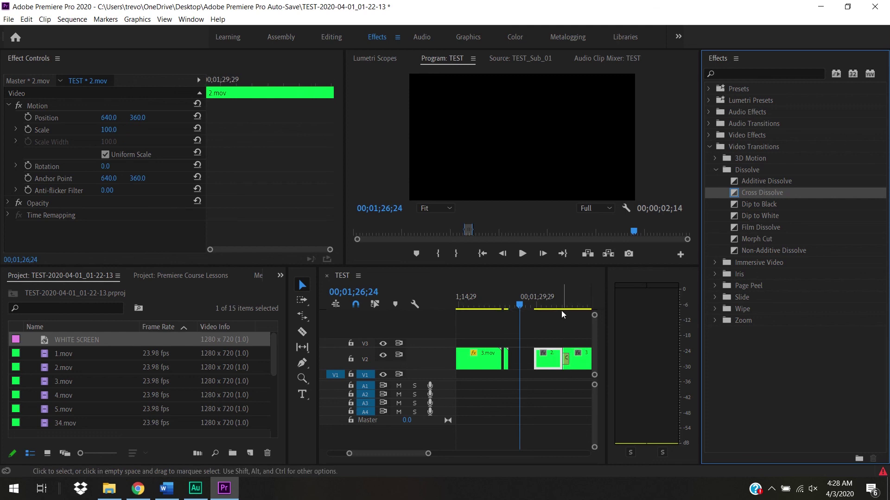
left_click(560, 307)
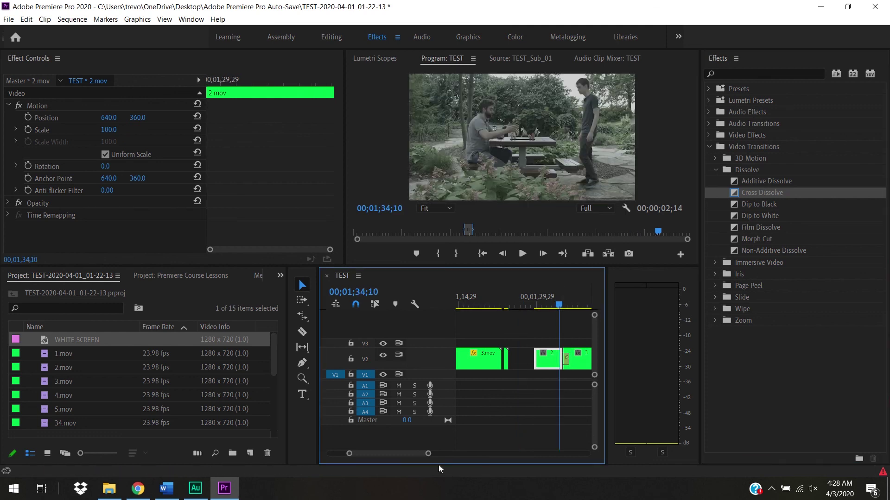
left_click_drag(427, 456, 402, 455)
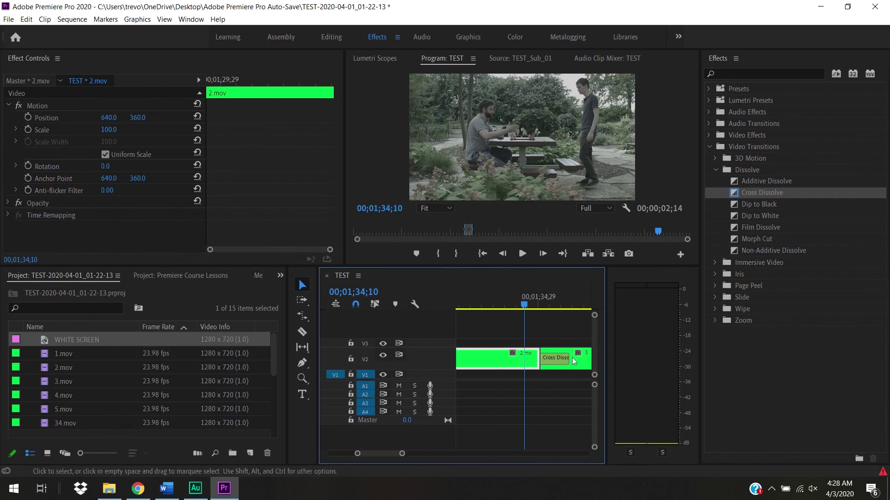
left_click_drag(522, 304, 509, 306)
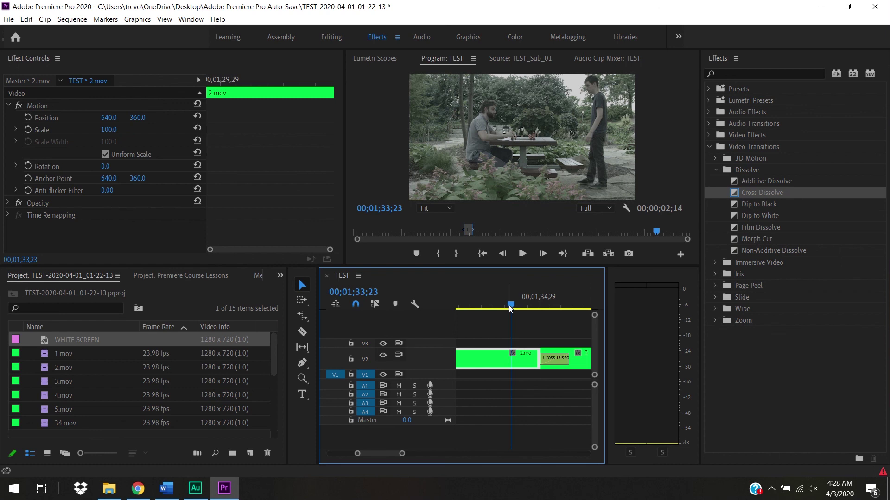
left_click_drag(512, 303, 545, 362)
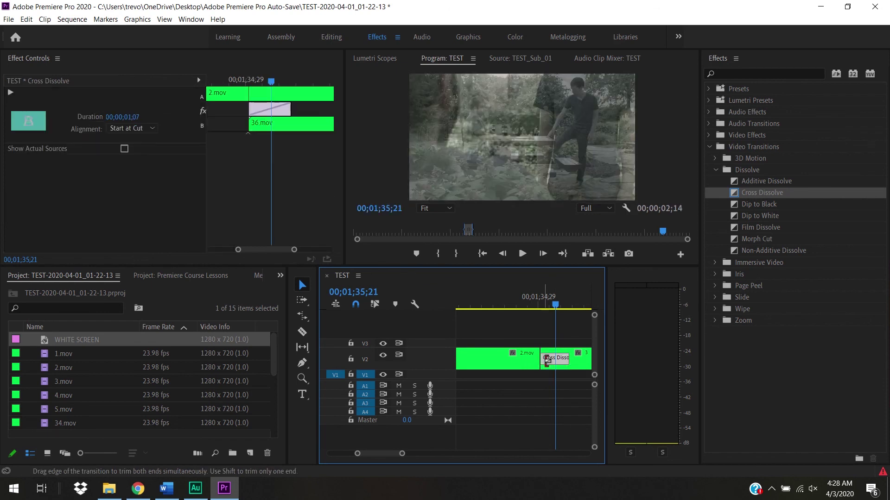